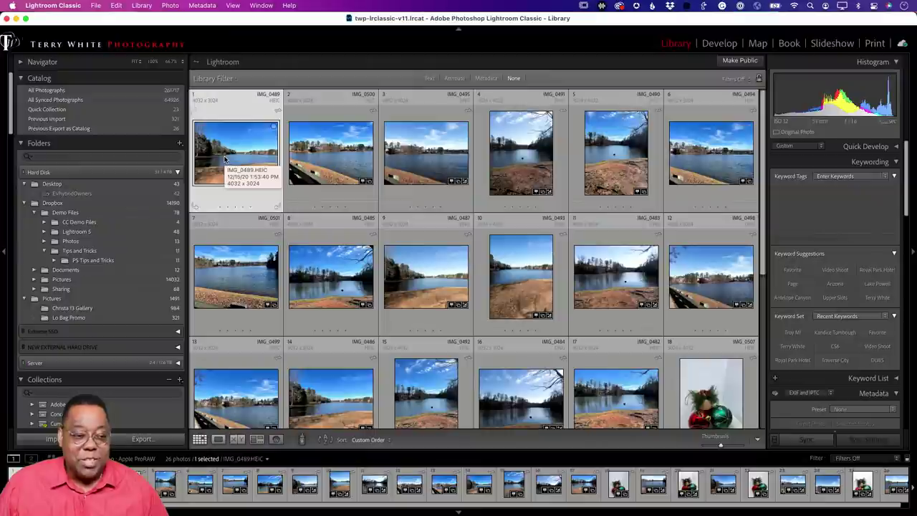
Hide Lightroom Classic and Photoshop so that only the Finder window and desktop remain.
left_click(52, 10)
left_click(58, 98)
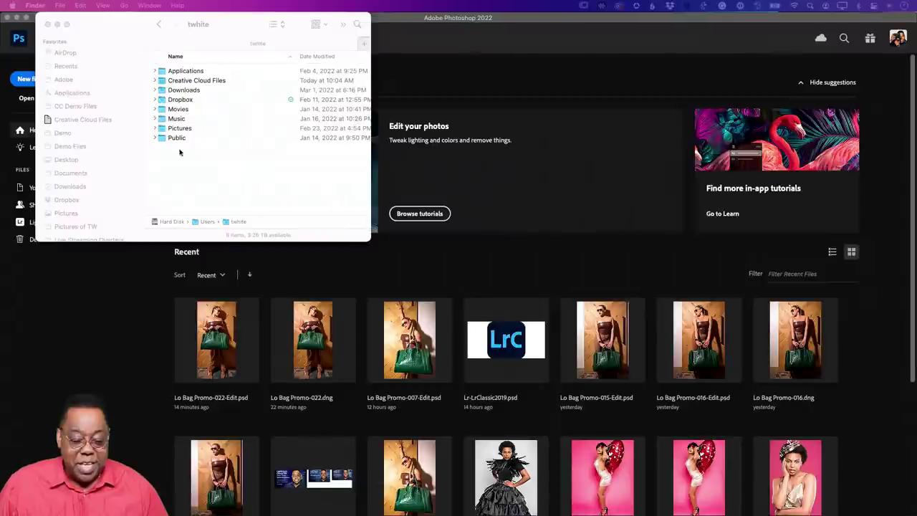
left_click(37, 6)
left_click(54, 93)
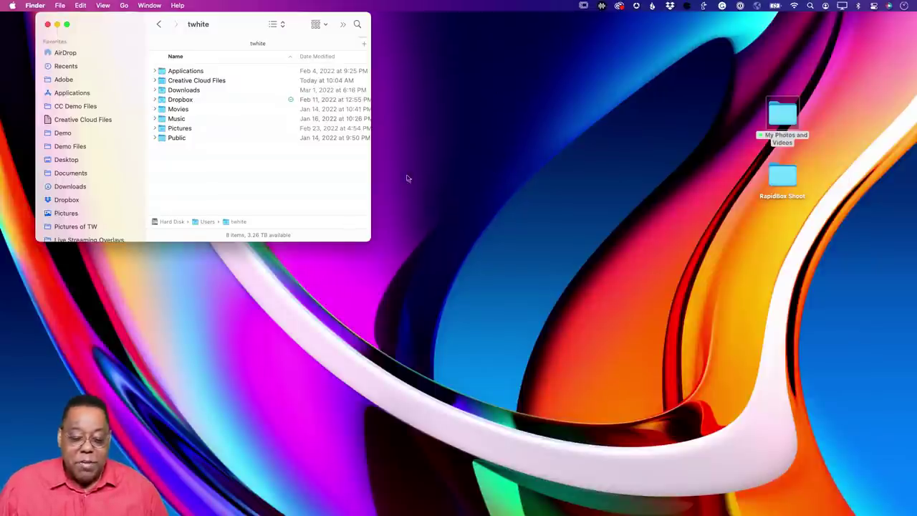
left_click(461, 210)
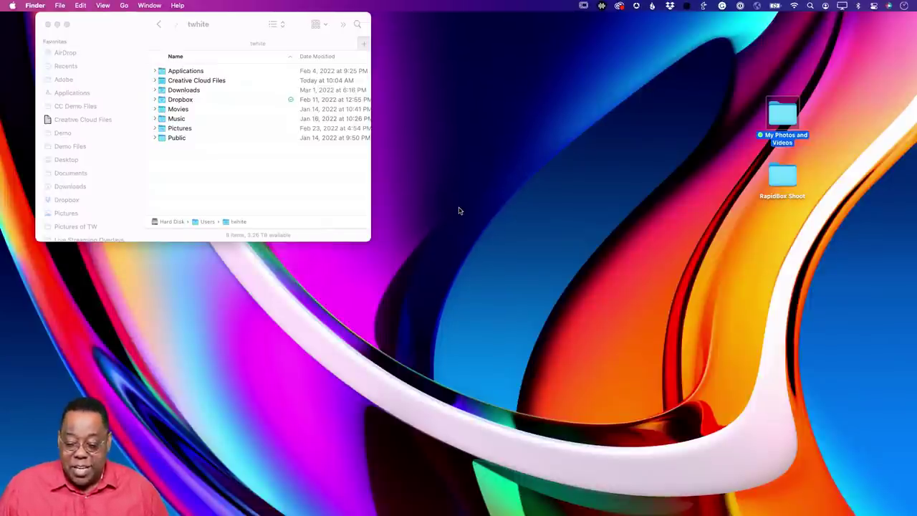
left_click(785, 183)
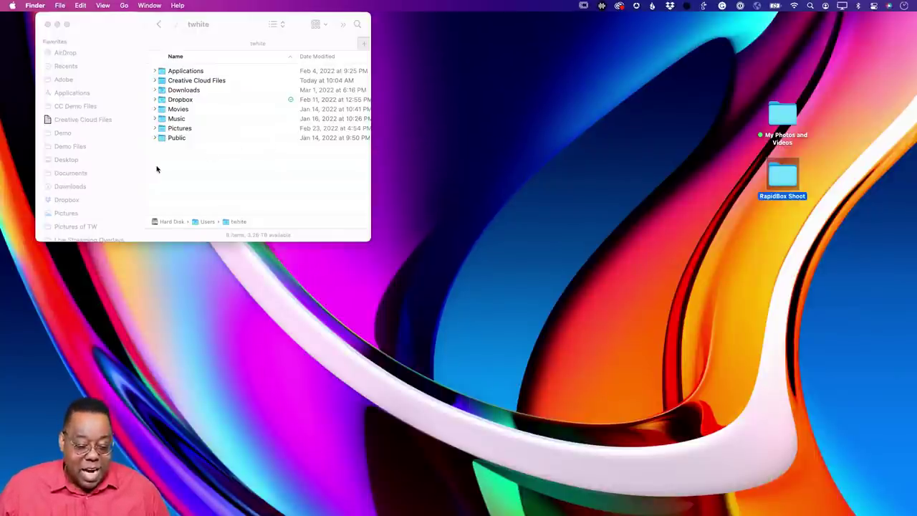
Open the Pictures folder in the Finder window and enlarge the window.
scroll(93, 201, "down", 2)
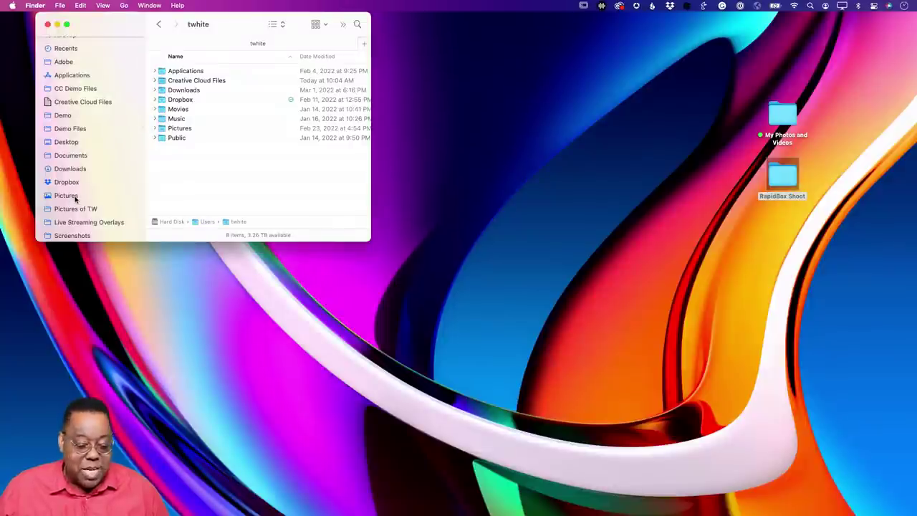
left_click(65, 196)
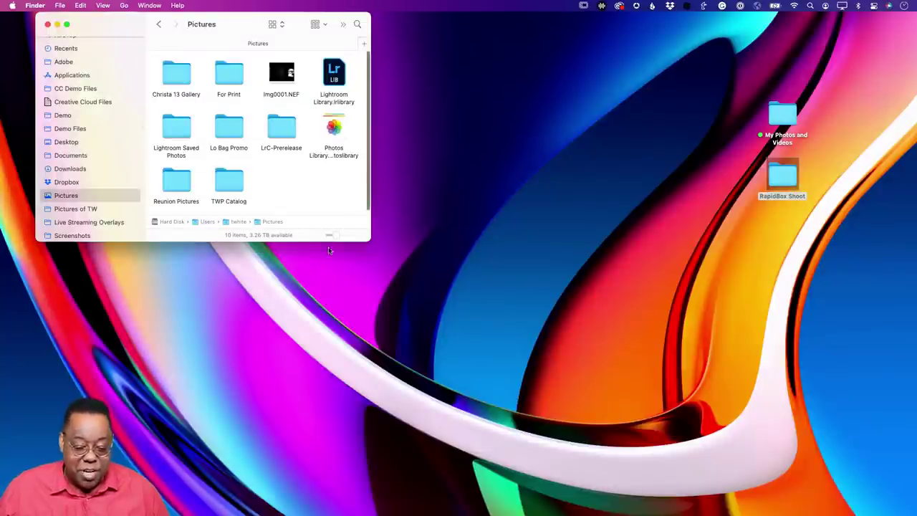
left_click_drag(363, 241, 432, 367)
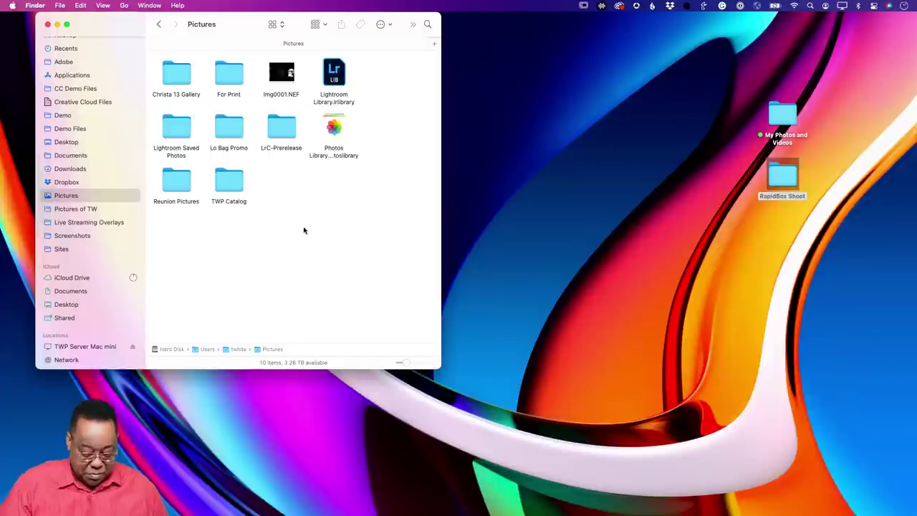
Create a new folder named My Photos and Videos inside Pictures.
key("shift+super+n")
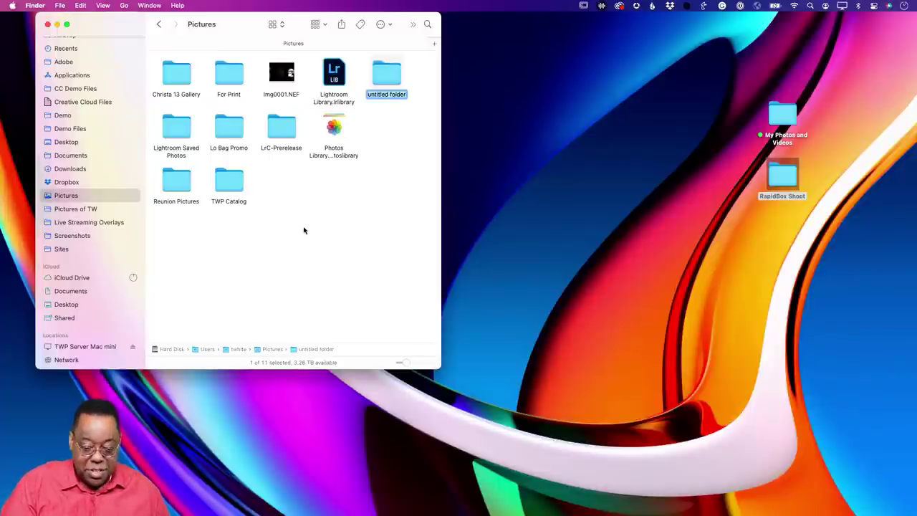
type("My Pho")
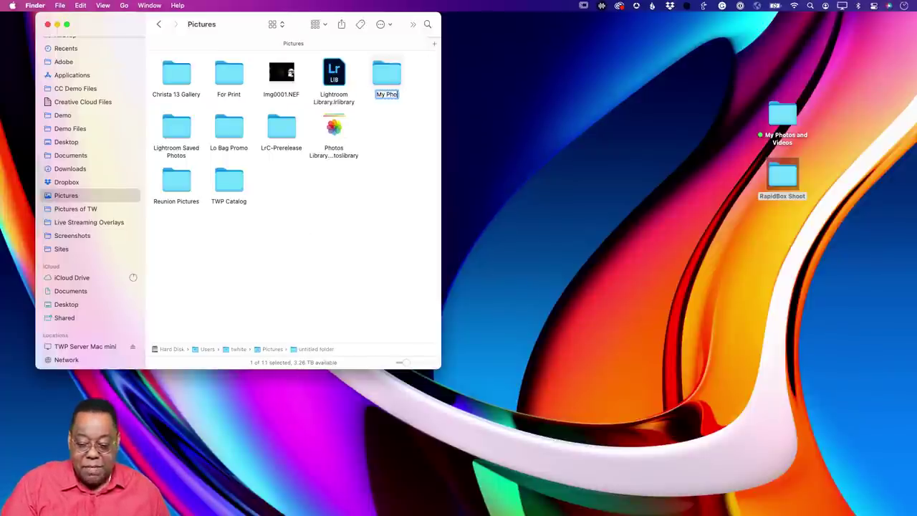
type("tos and Videos")
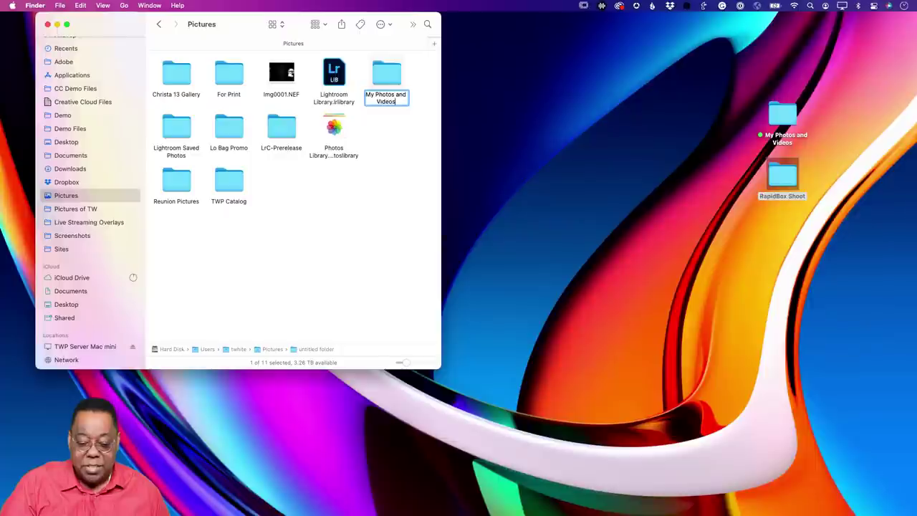
left_click(422, 117)
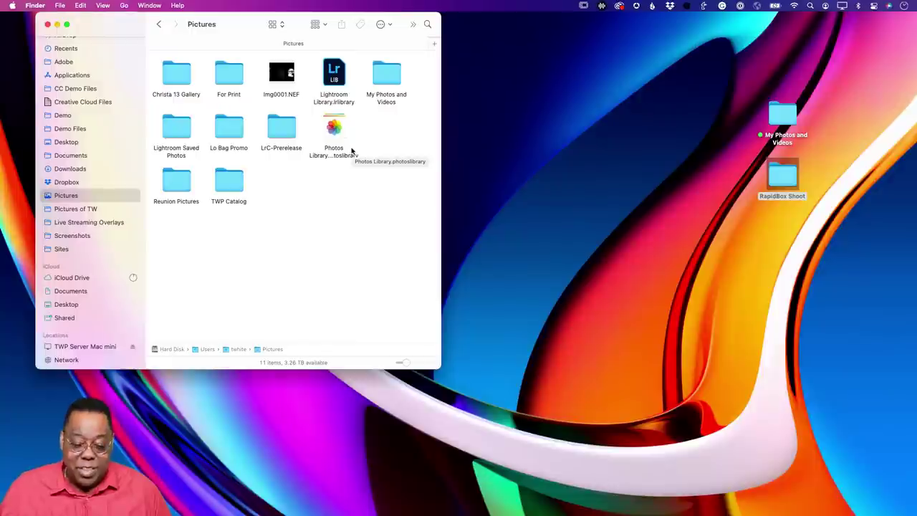
Move all folders from the desktop's My Photos and Videos folder into the one in Pictures, and close the source window.
double_click(393, 81)
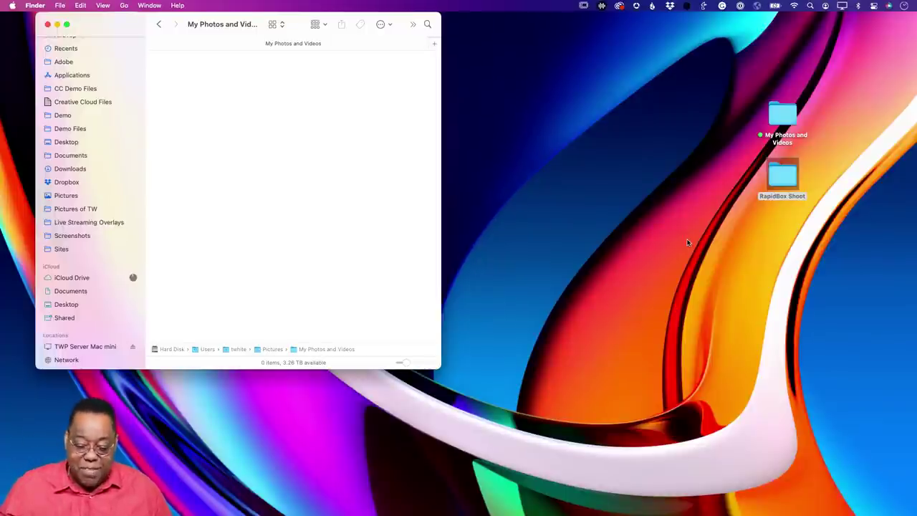
double_click(781, 114)
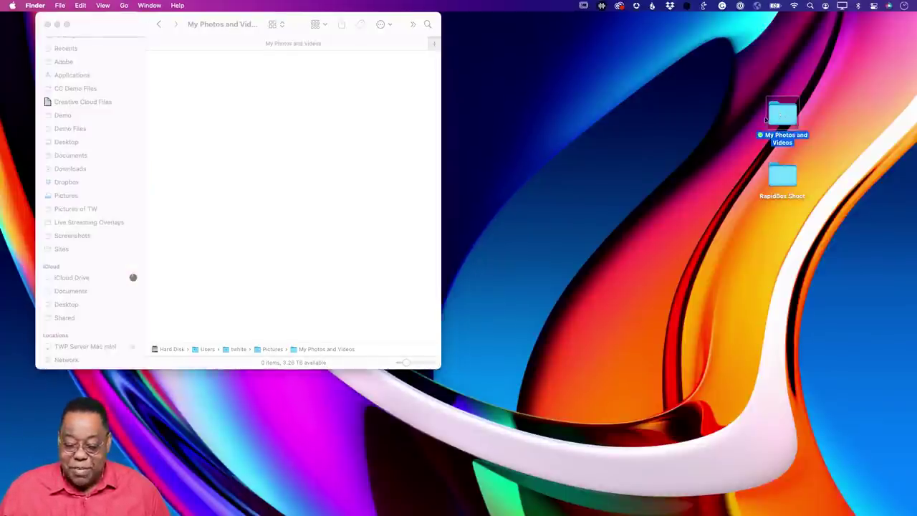
left_click_drag(548, 154, 775, 114)
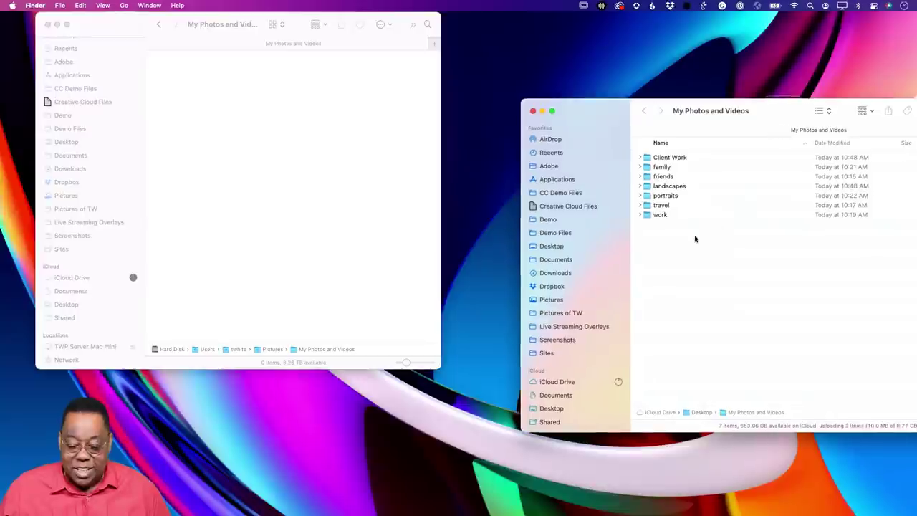
left_click_drag(695, 237, 334, 157)
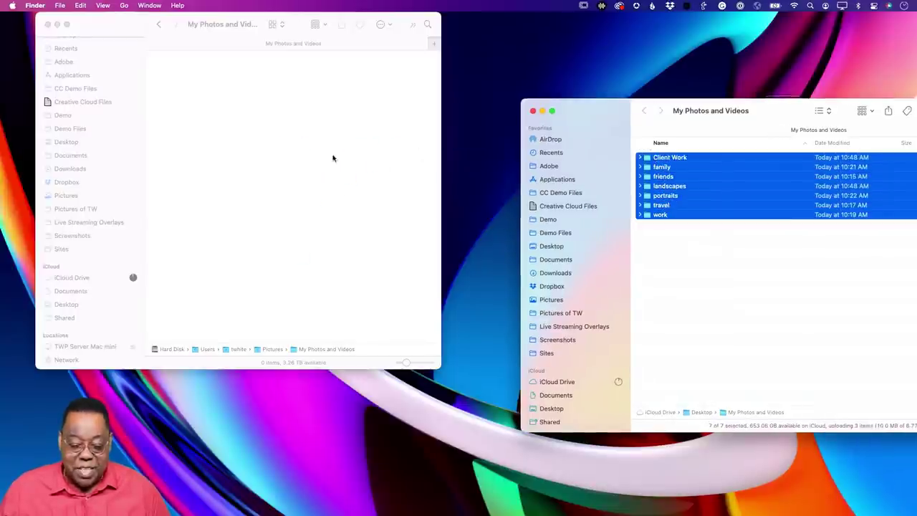
left_click(770, 311)
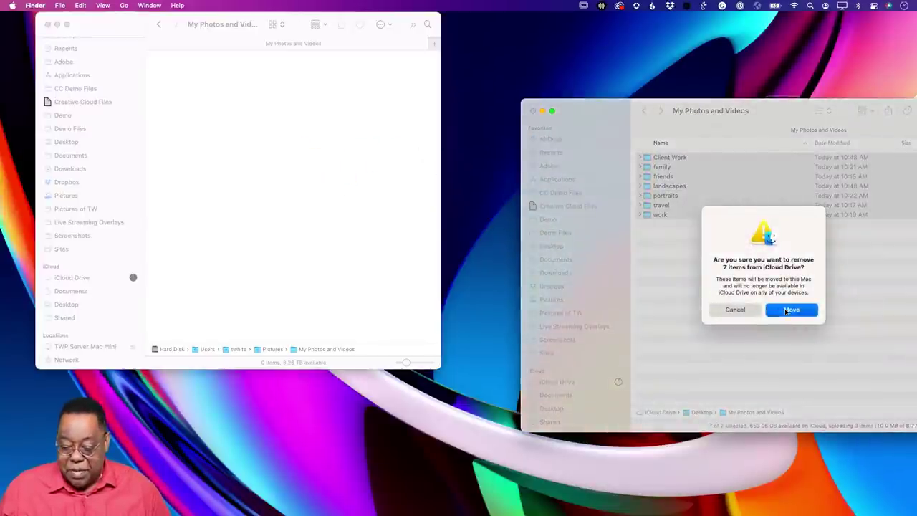
left_click(532, 111)
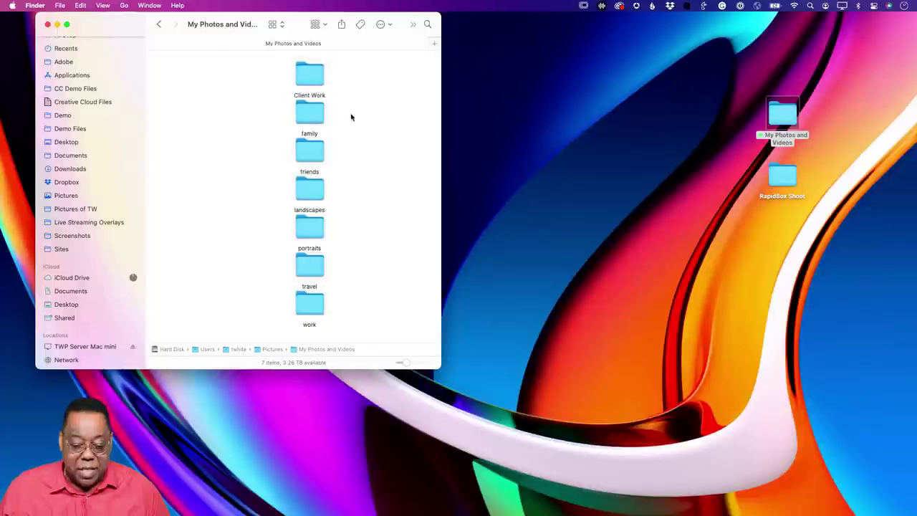
Display the contents of the My Photos and Videos folder as a list.
left_click(279, 26)
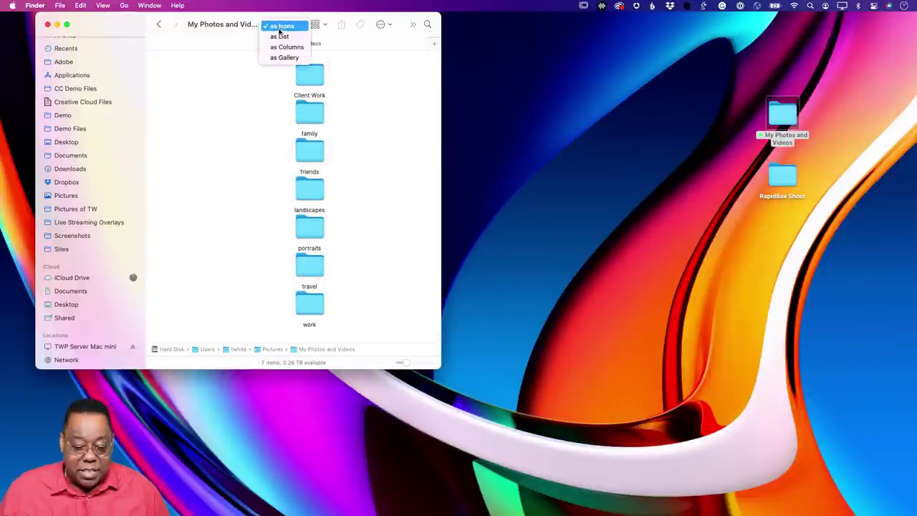
left_click(279, 36)
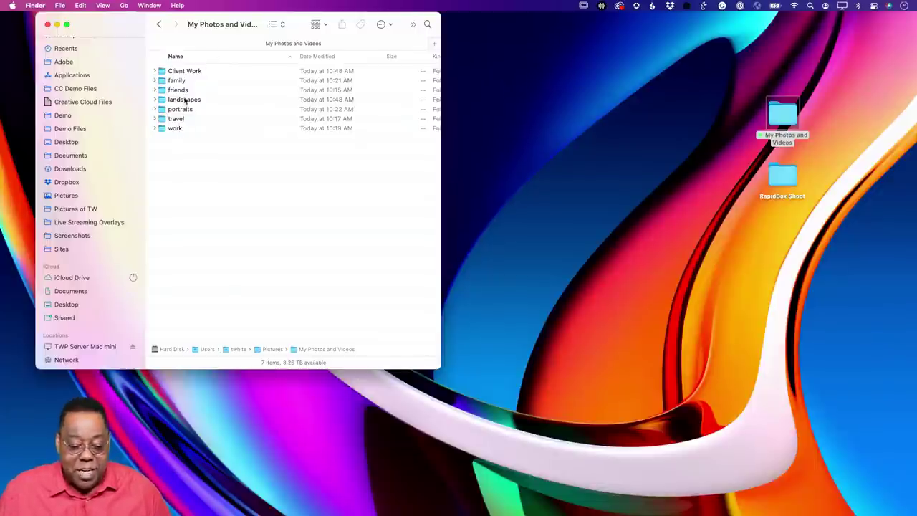
Examine the subfolders of the Client Work, family, friends, landscapes, portraits, travel and work folders, collapsing each again.
left_click(155, 71)
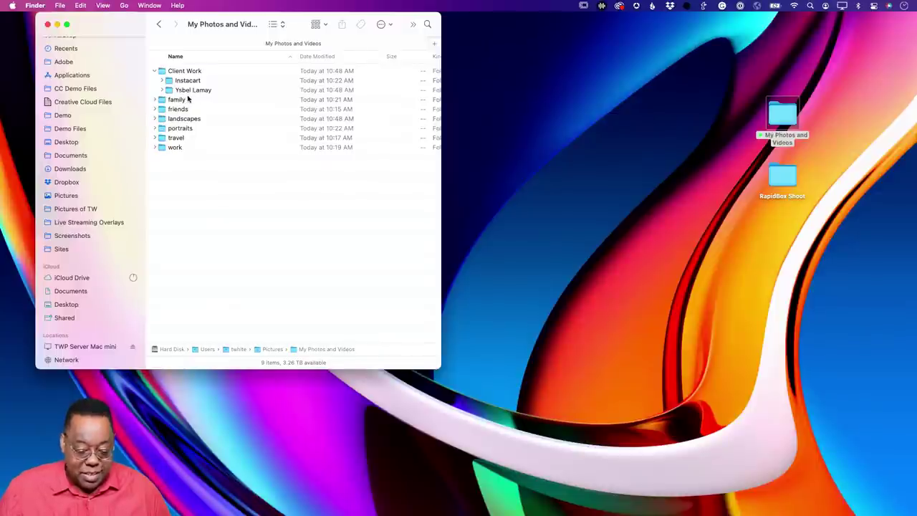
left_click(154, 100)
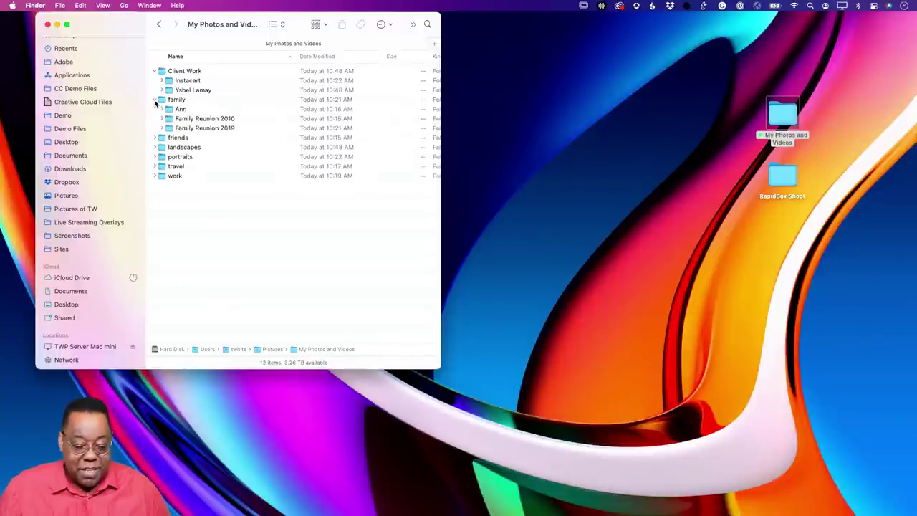
left_click(154, 100)
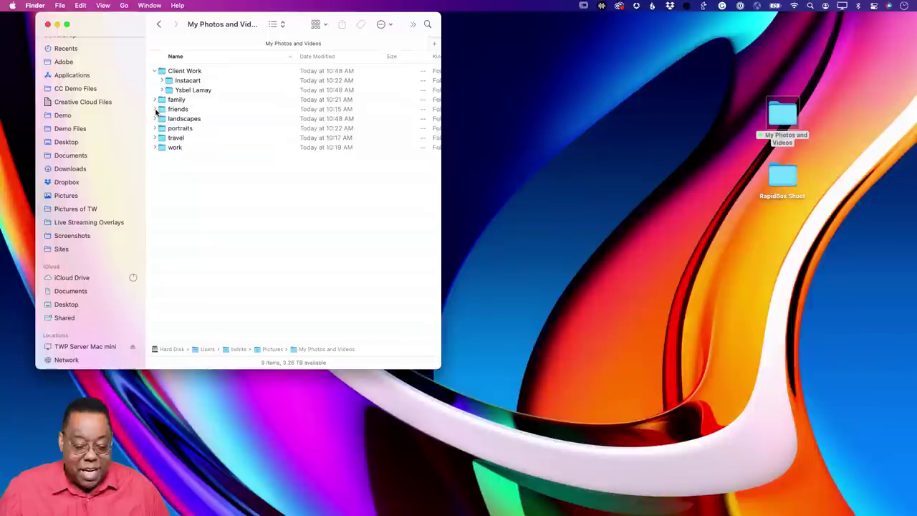
left_click(156, 109)
left_click(154, 109)
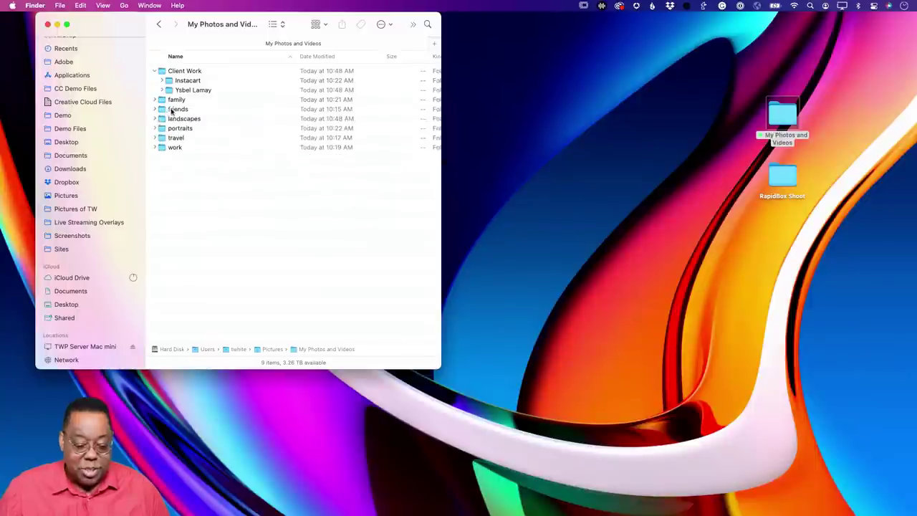
left_click(155, 118)
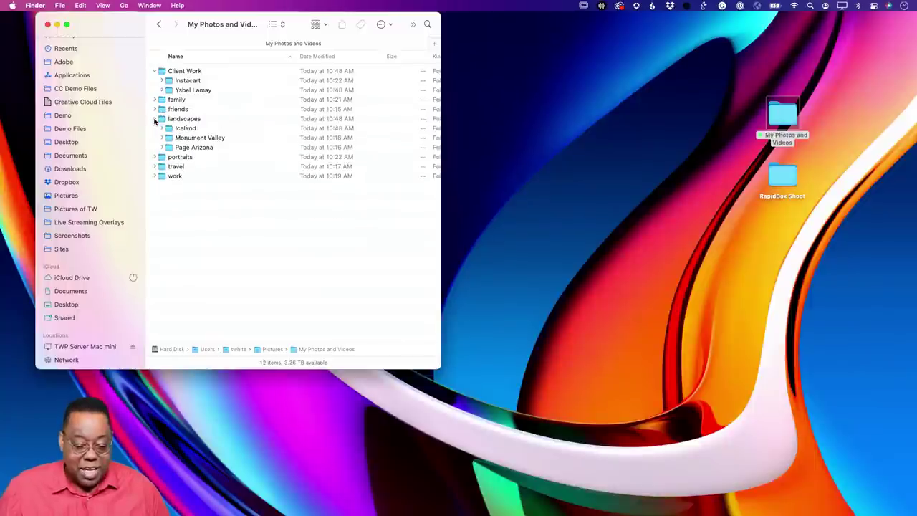
left_click(155, 118)
left_click(155, 129)
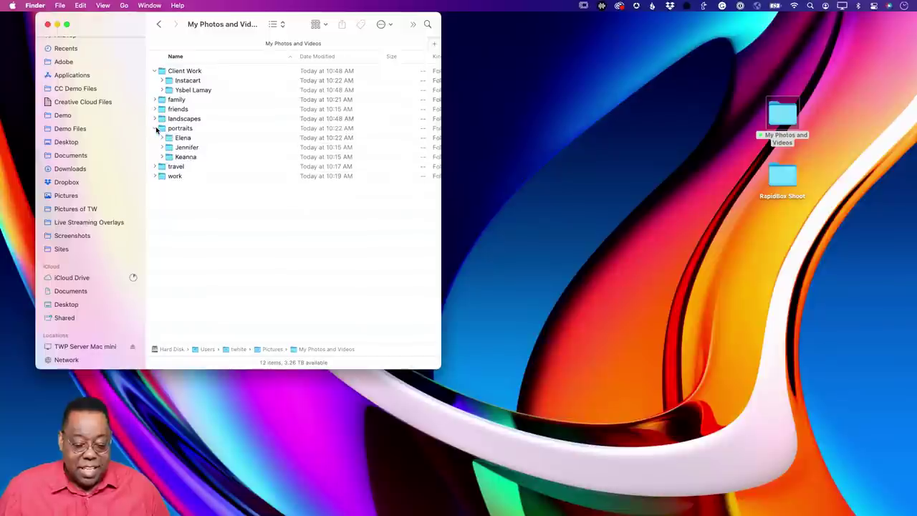
left_click(156, 128)
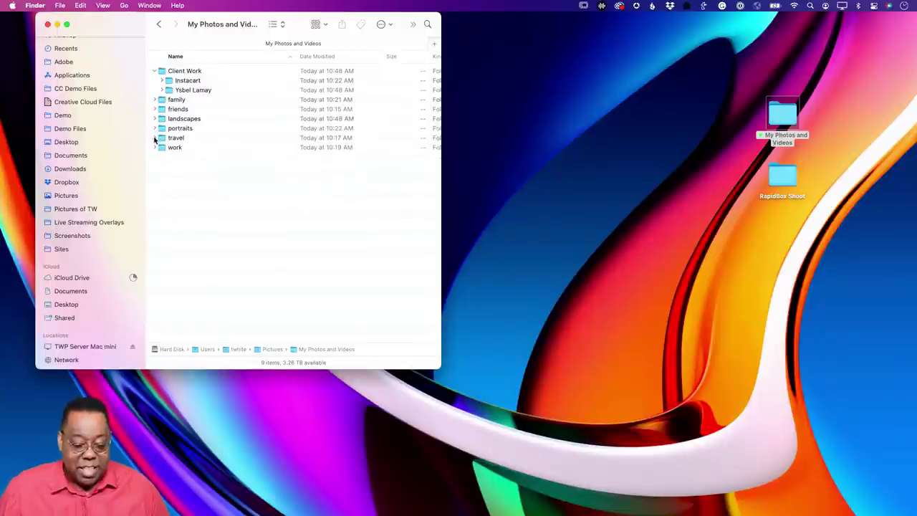
left_click(154, 138)
left_click(154, 138)
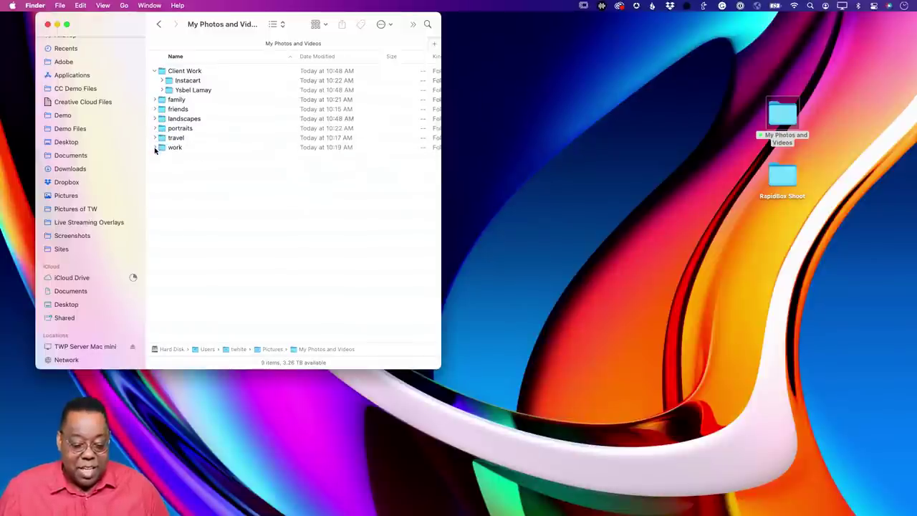
left_click(154, 148)
left_click(155, 148)
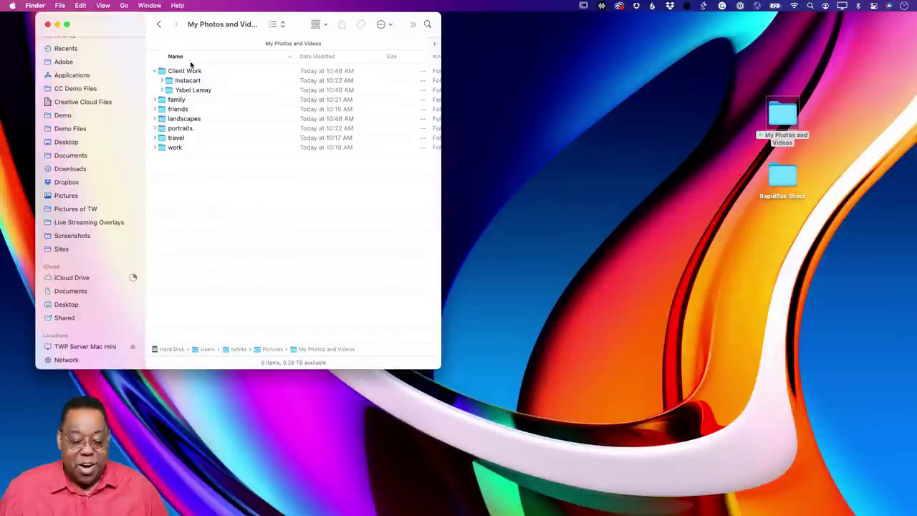
left_click(154, 71)
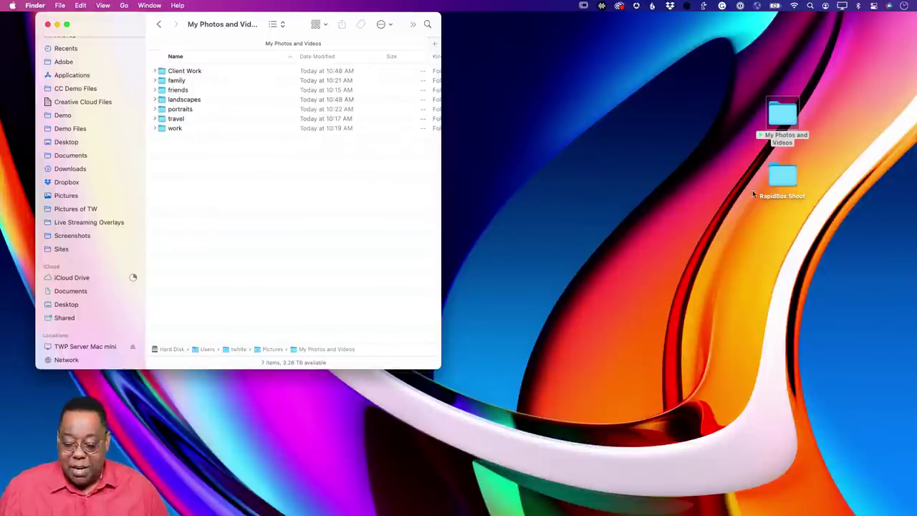
Move the RapidBox Shoot folder away from My Photos and Videos on the desktop and view the Backblaze backup options.
left_click_drag(782, 188, 653, 170)
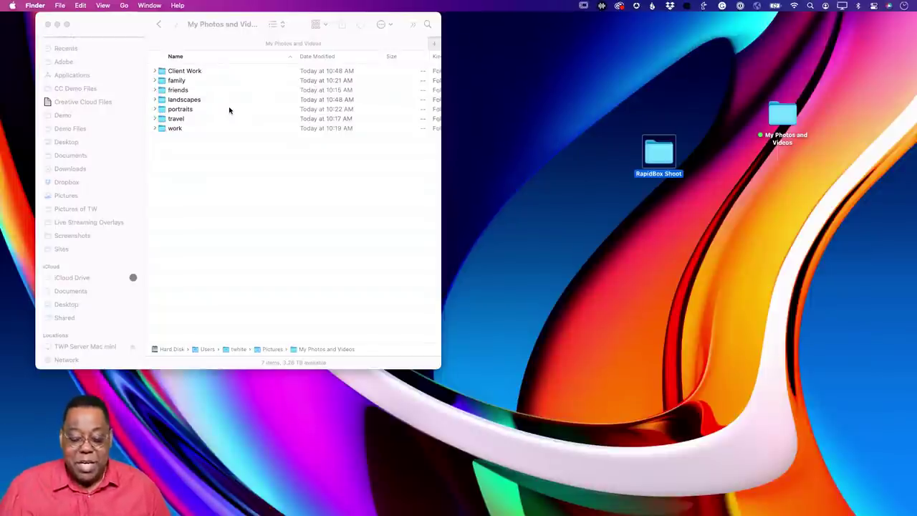
left_click(651, 6)
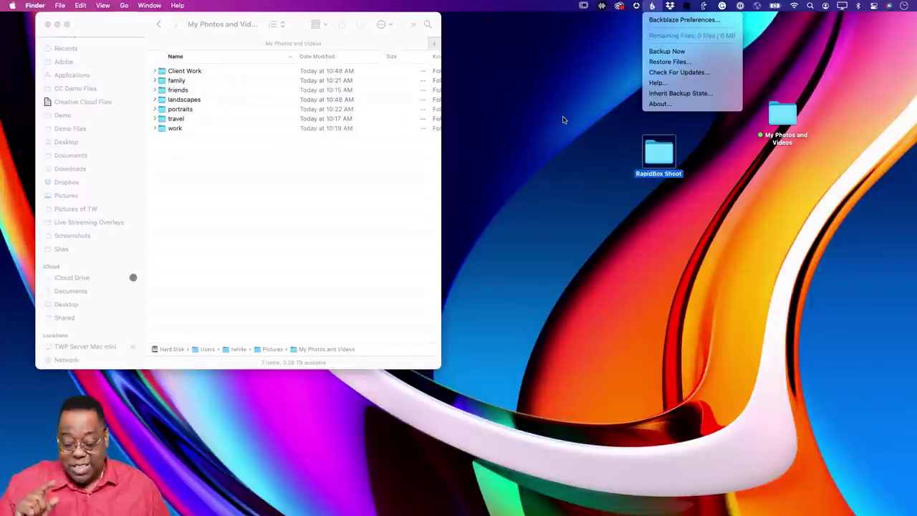
Switch to Lightroom Classic and start a new catalog named Lightroom Classic Crash Course.
key("super+Tab")
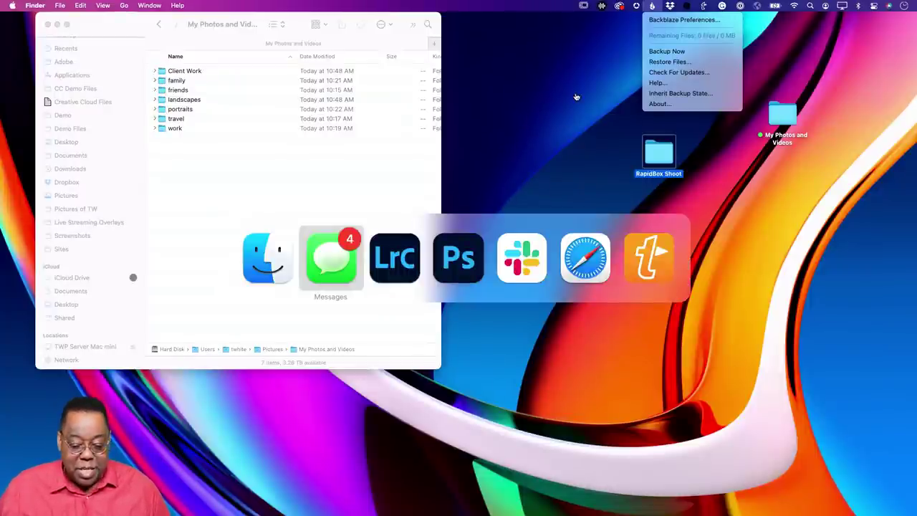
key("super+Tab")
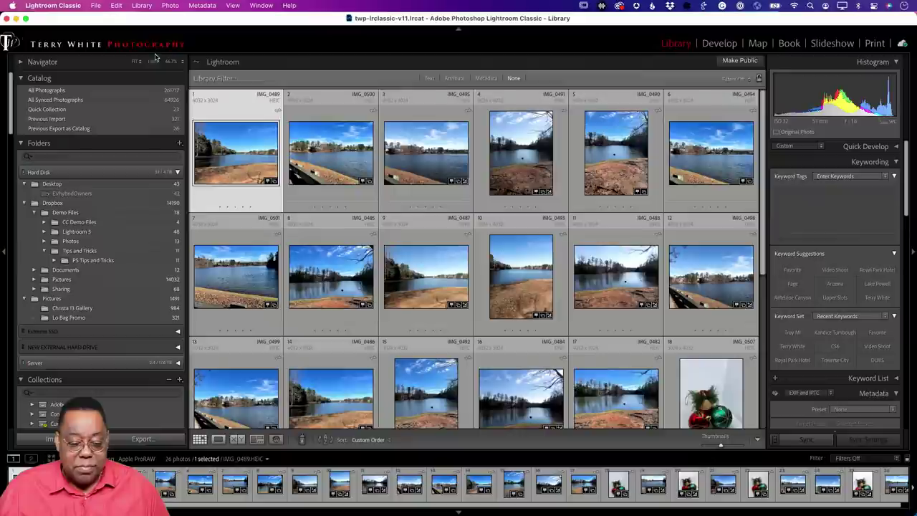
left_click(96, 6)
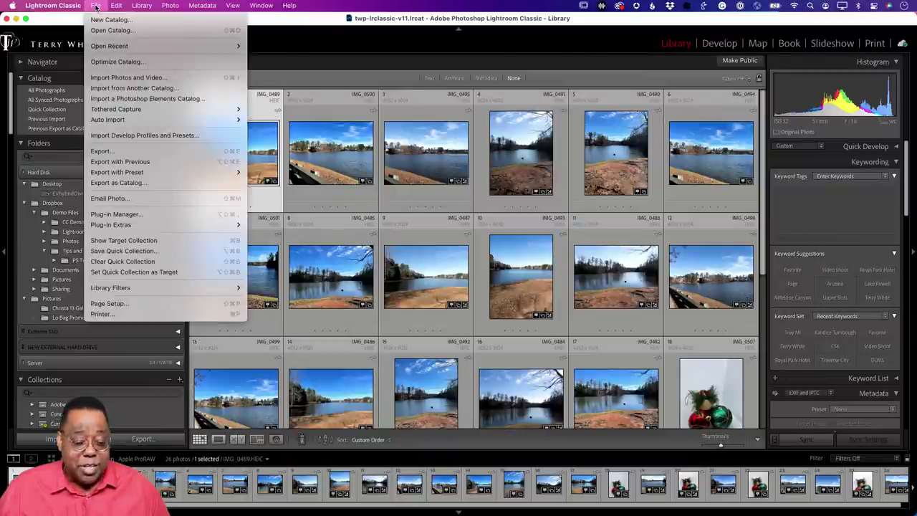
left_click(214, 116)
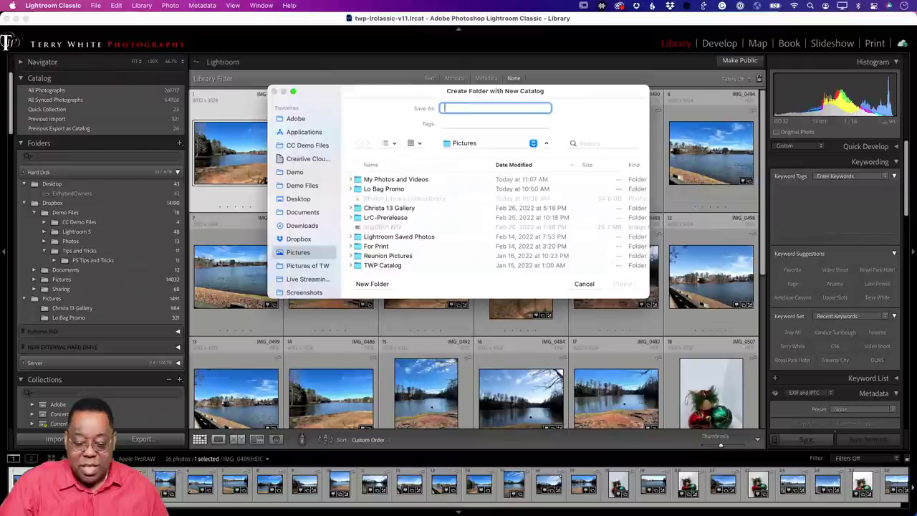
type("Lightroom ")
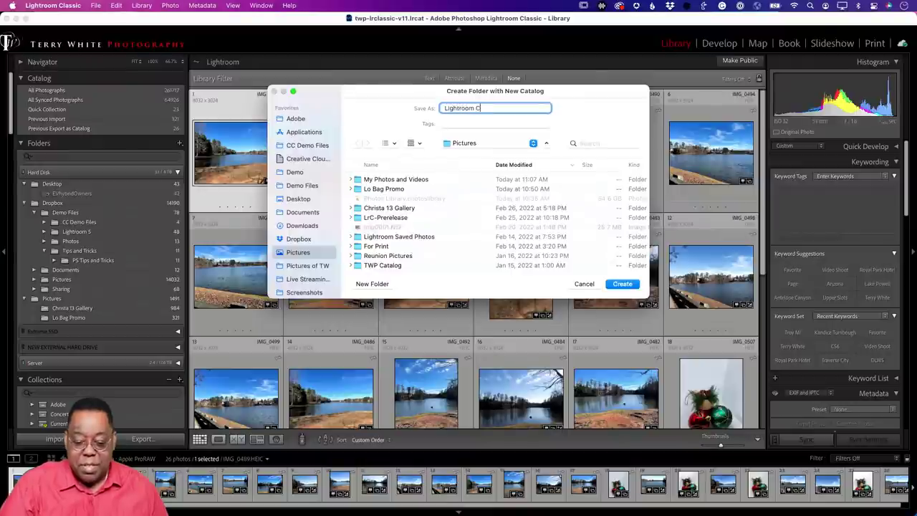
type("Classic Ras")
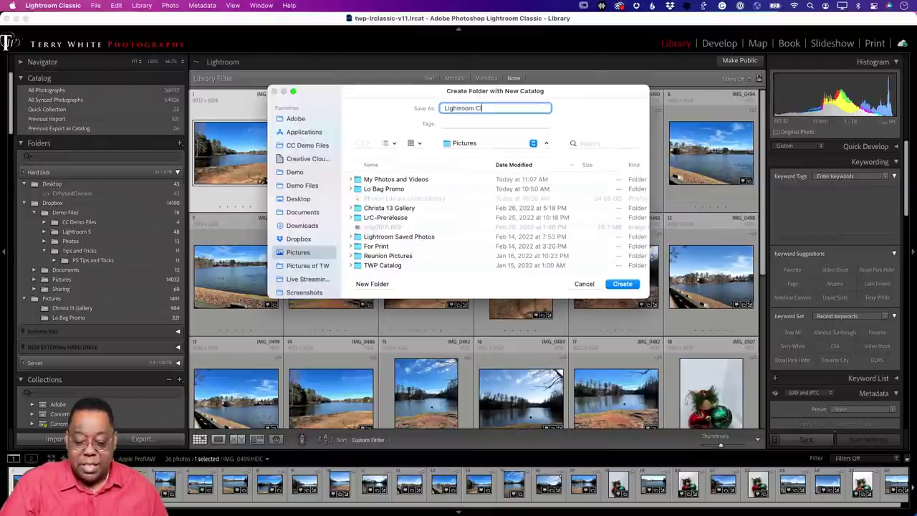
key("BackSpace")
key("BackSpace")
key("BackSpace")
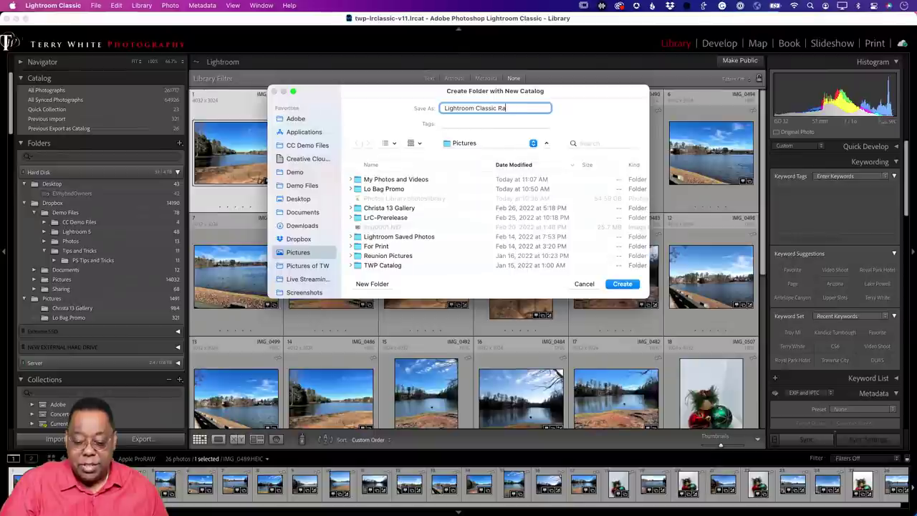
type("Crash Cource")
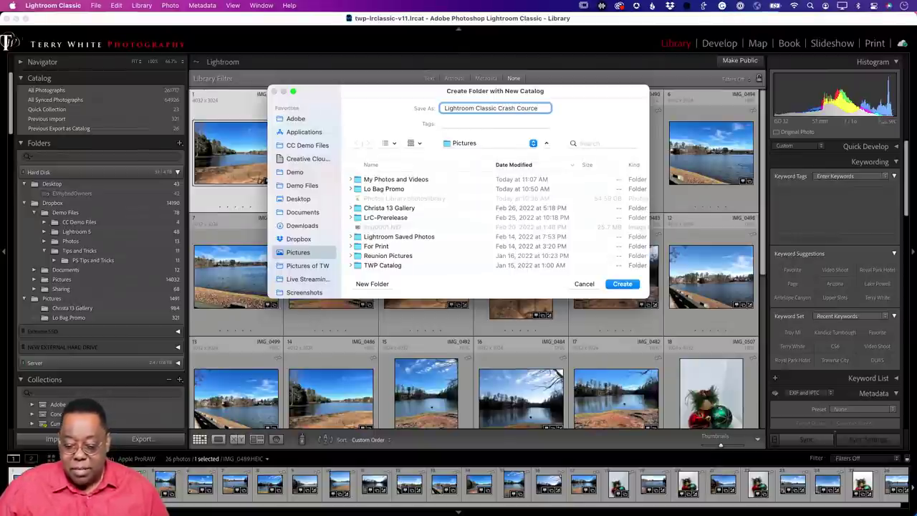
key("BackSpace")
key("BackSpace")
type("se")
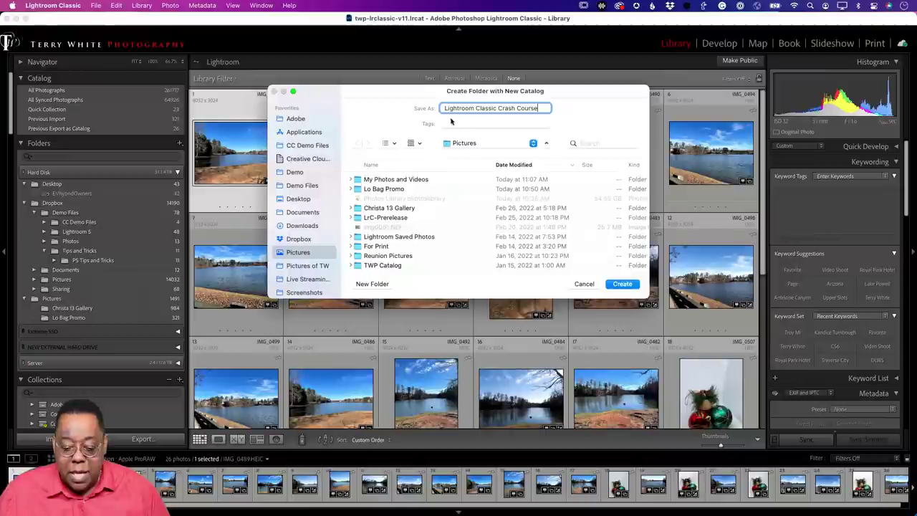
Create the catalog in the Pictures folder, skipping the old catalog's backup this time, and relaunch Lightroom Classic.
left_click(464, 143)
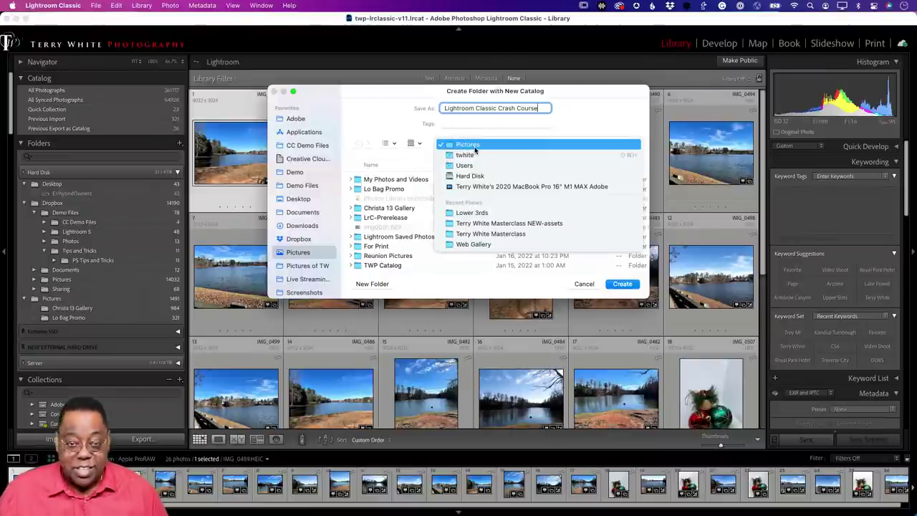
left_click(474, 123)
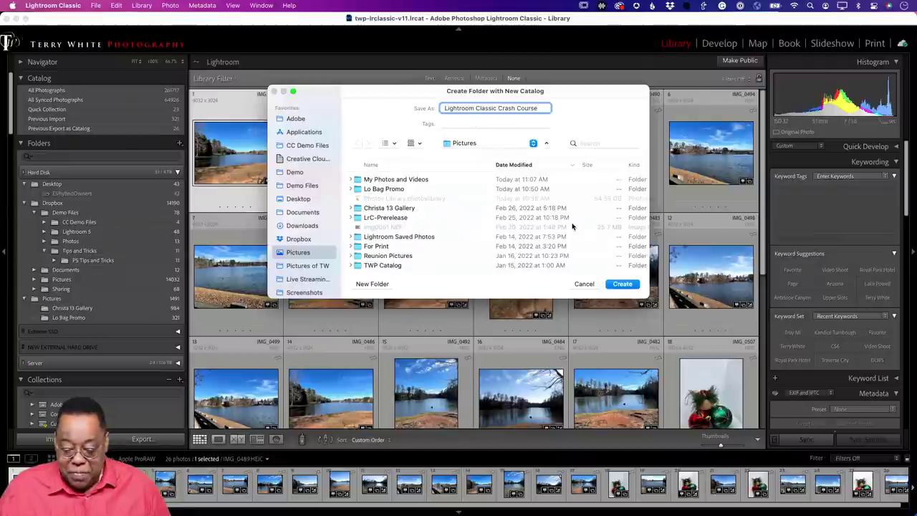
left_click(464, 142)
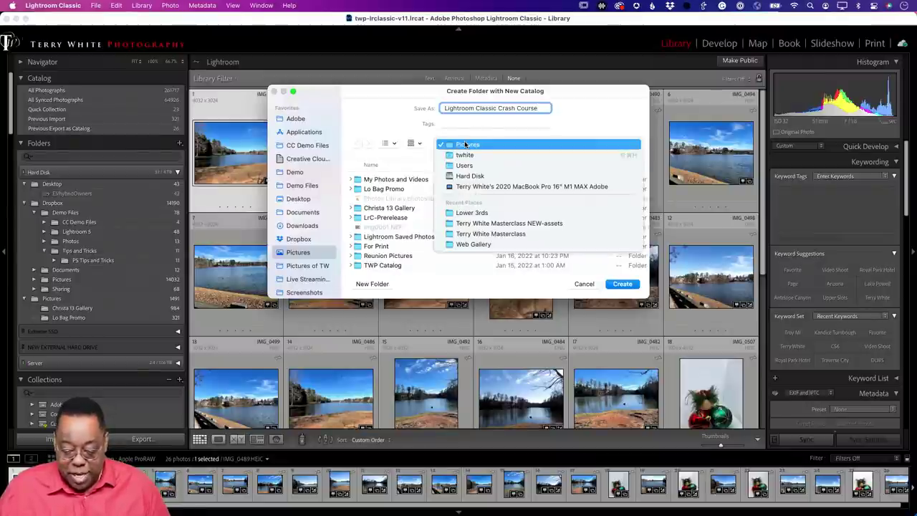
left_click(599, 300)
left_click(622, 285)
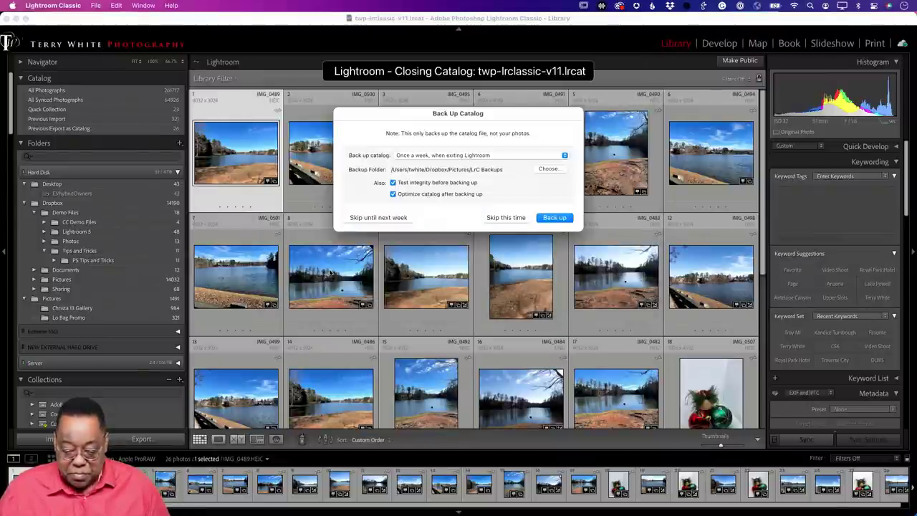
left_click(497, 218)
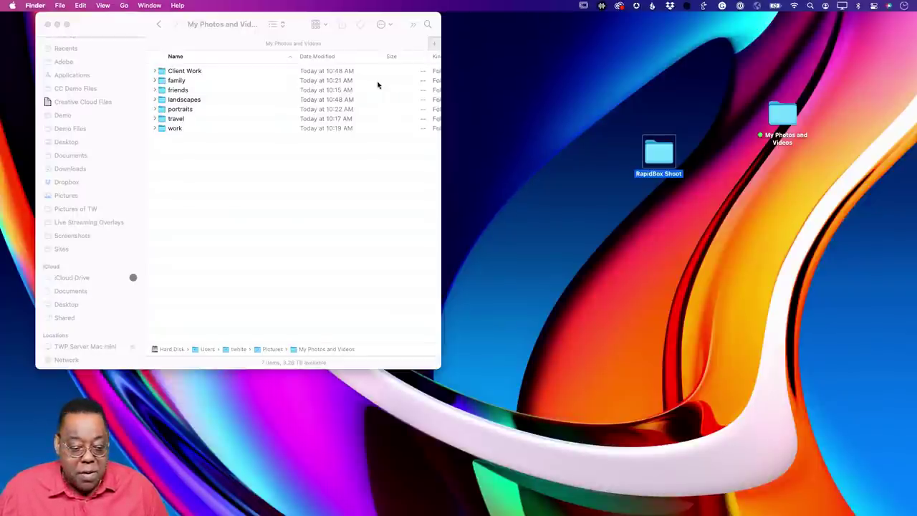
mouse_move(224, 510)
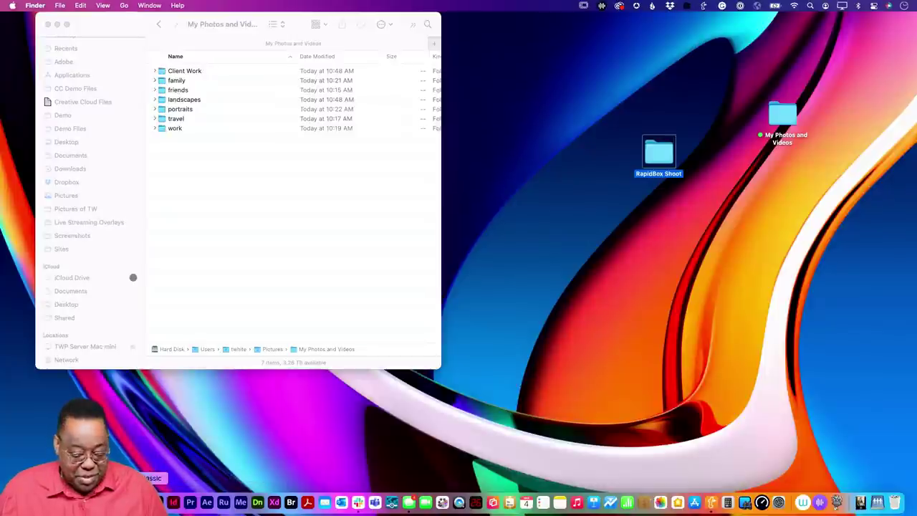
left_click(140, 503)
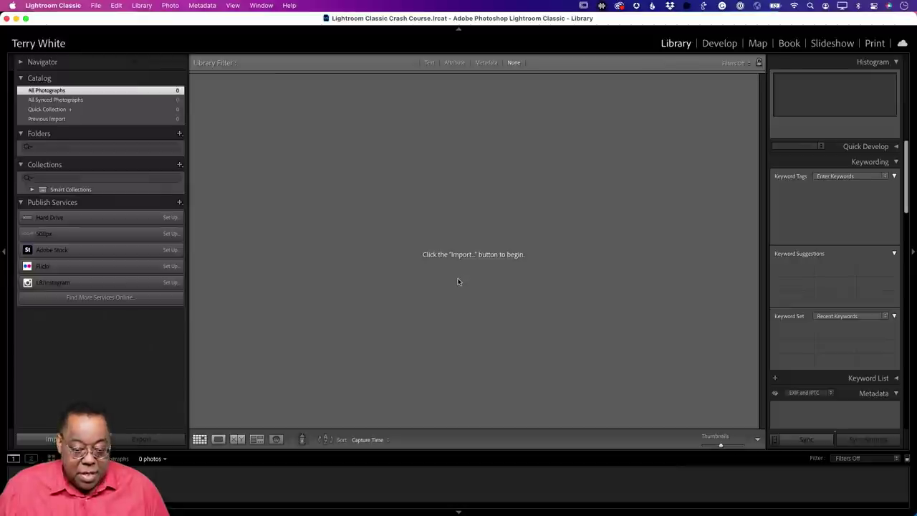
Switch to Finder, go back to the Pictures folder and set My Photos and Videos apart, moving the window clear of Lightroom's folder list.
key("super+Tab")
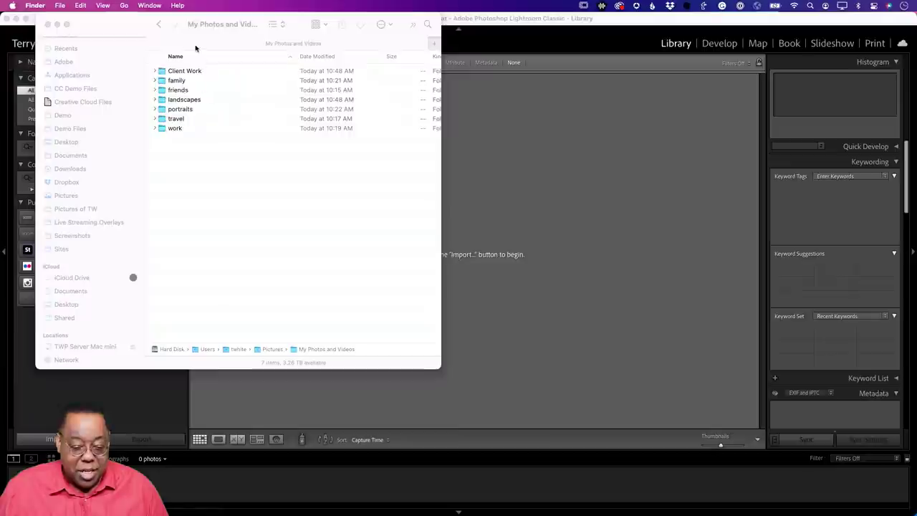
left_click(160, 25)
left_click(161, 26)
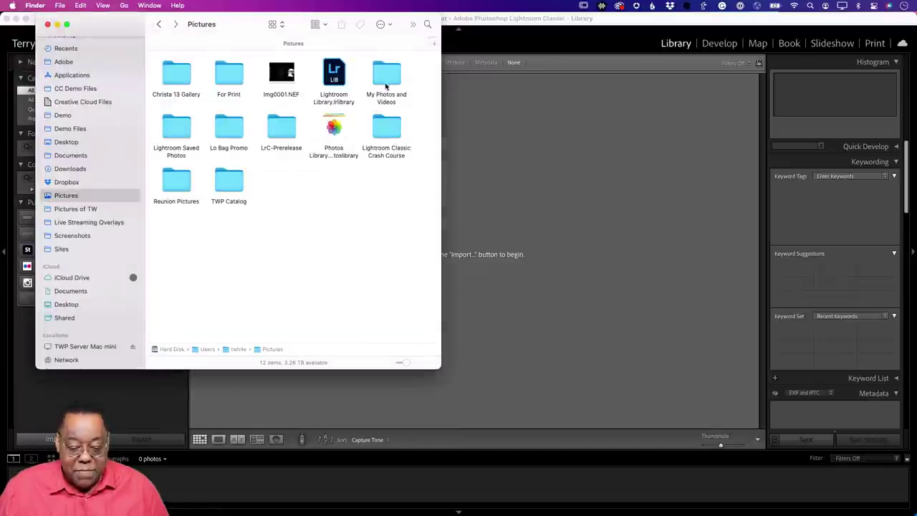
left_click_drag(386, 86, 338, 278)
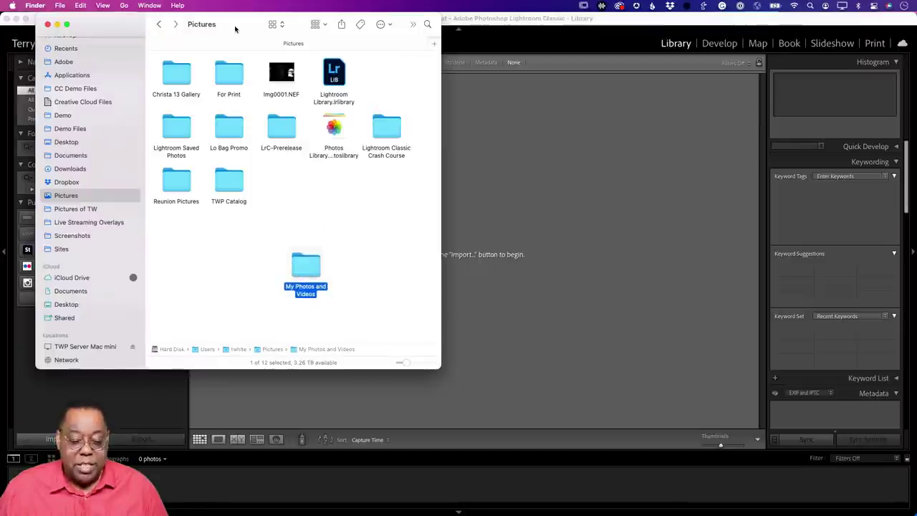
left_click_drag(235, 29, 720, 29)
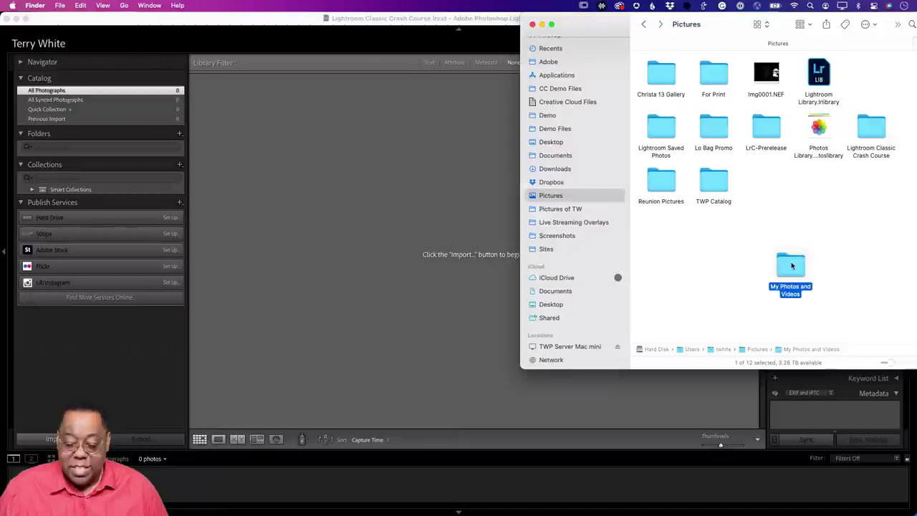
Import the My Photos and Videos folder with its subfolders into the Lightroom Classic catalog at its current location, enabling address lookup.
left_click_drag(791, 266, 156, 503)
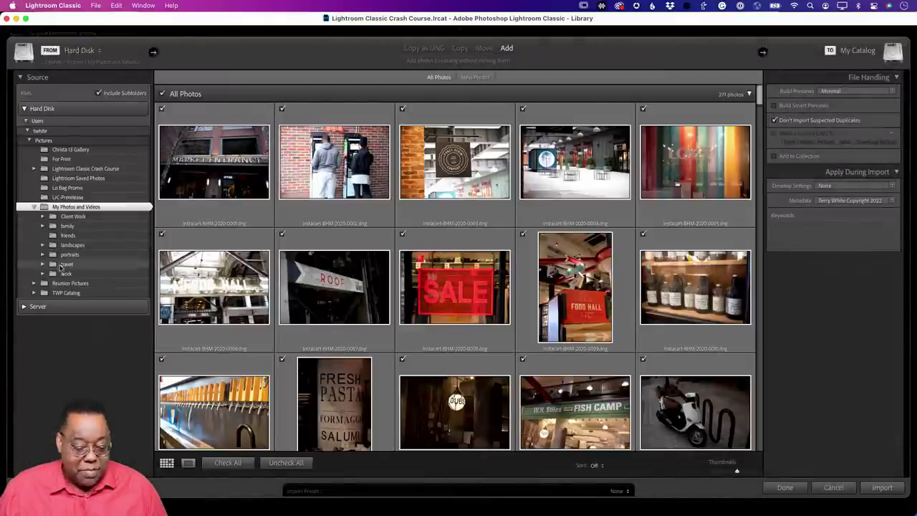
left_click(881, 488)
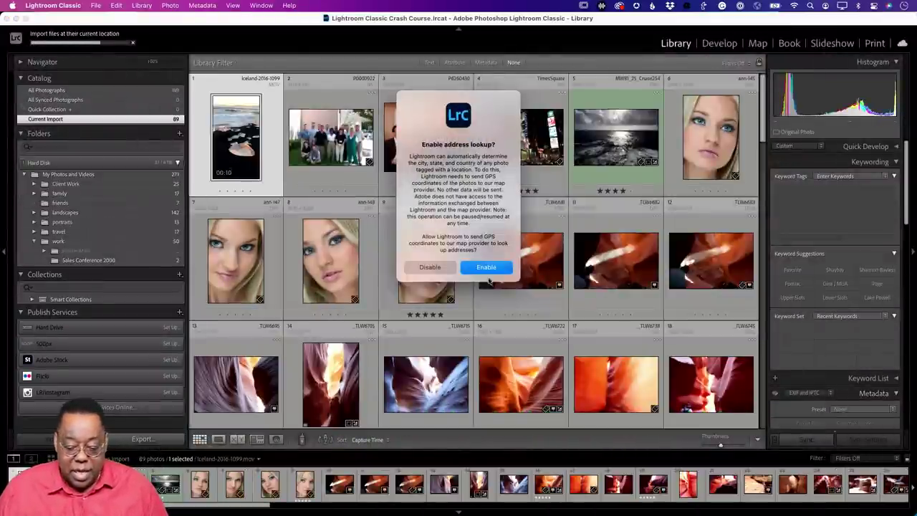
left_click(486, 267)
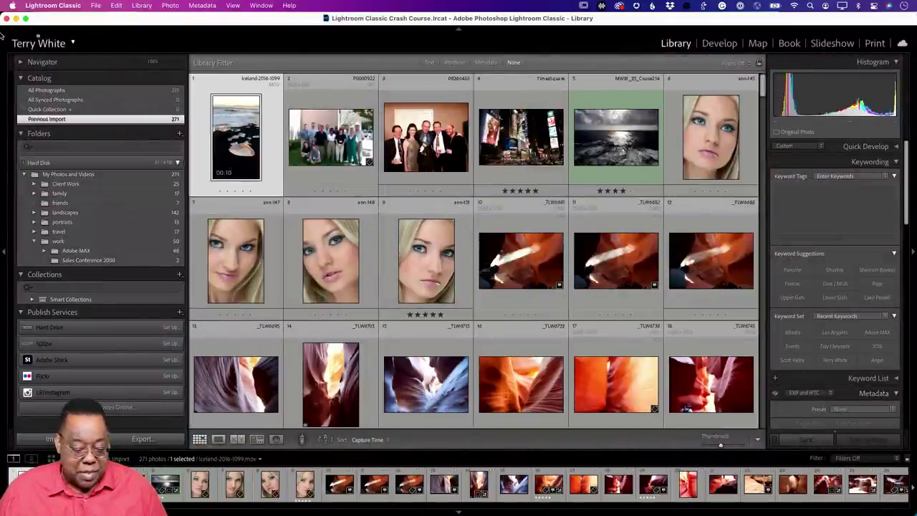
Check the background address lookup activity, collapse the work folder and examine the subfolders of landscapes, collapsing it again.
left_click(6, 41)
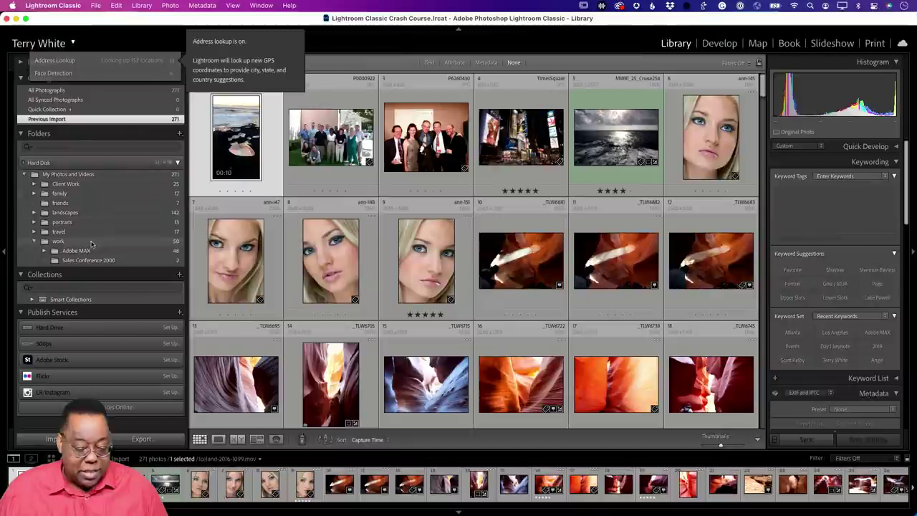
left_click(34, 243)
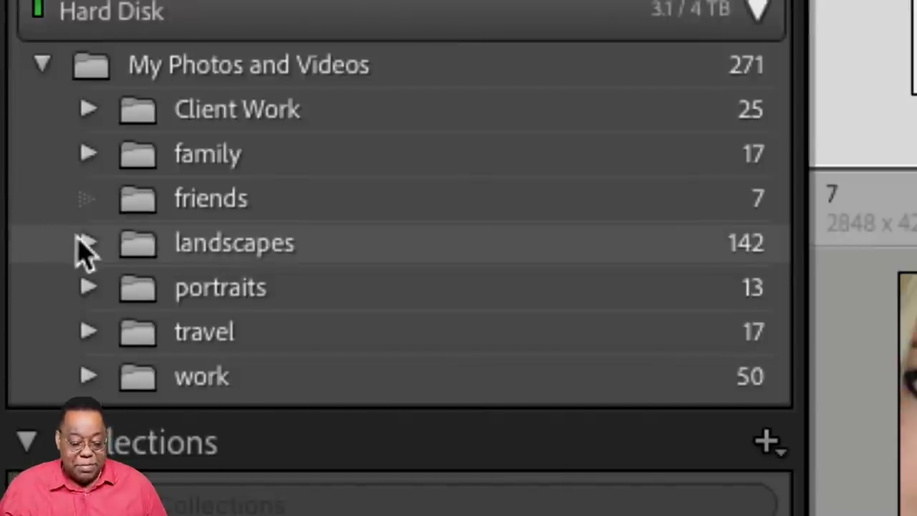
left_click(83, 243)
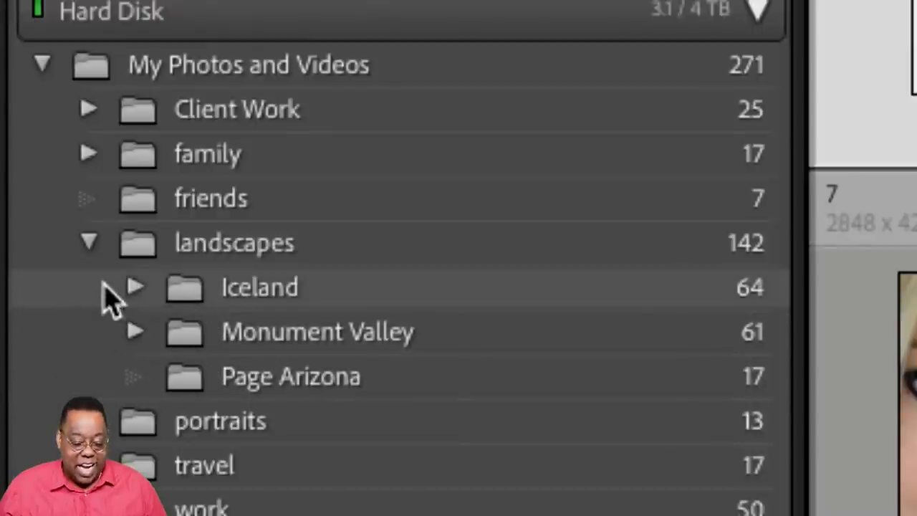
left_click(88, 244)
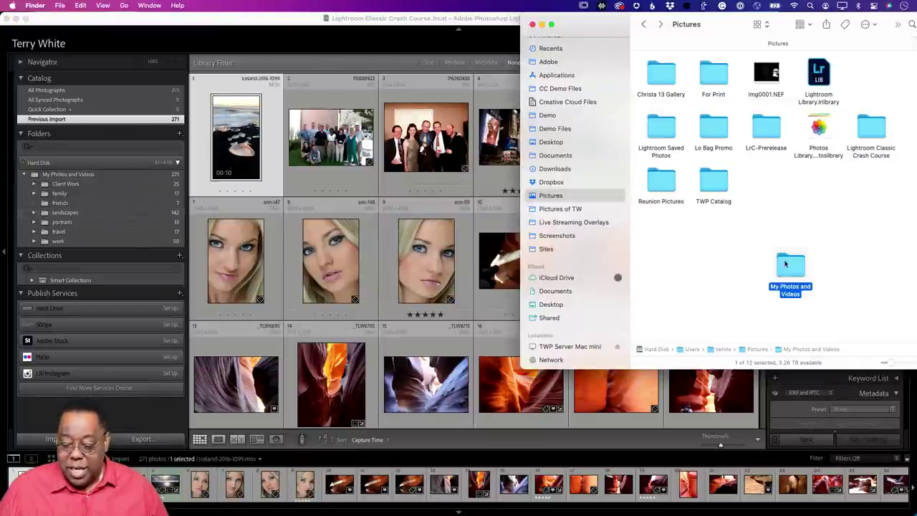
Open the My Photos and Videos folder in Finder and display its contents as a list.
left_click(748, 264)
double_click(794, 270)
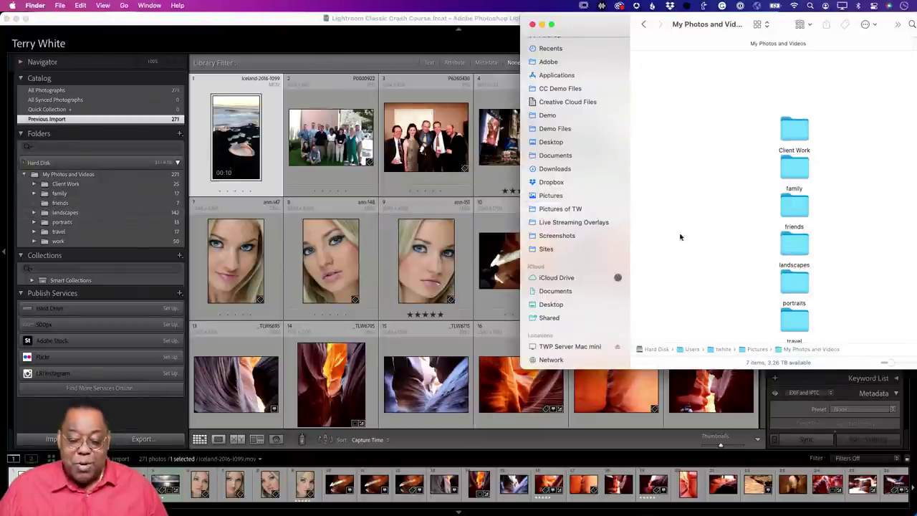
left_click(760, 24)
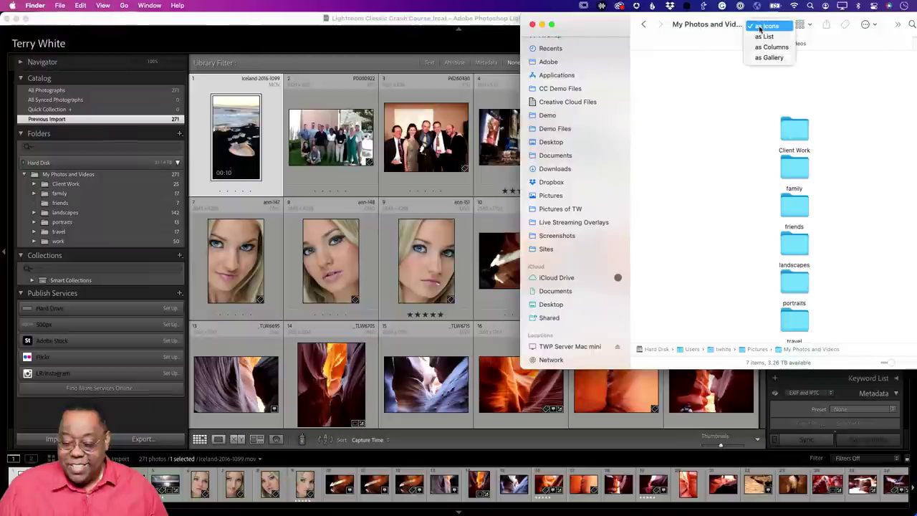
left_click(764, 37)
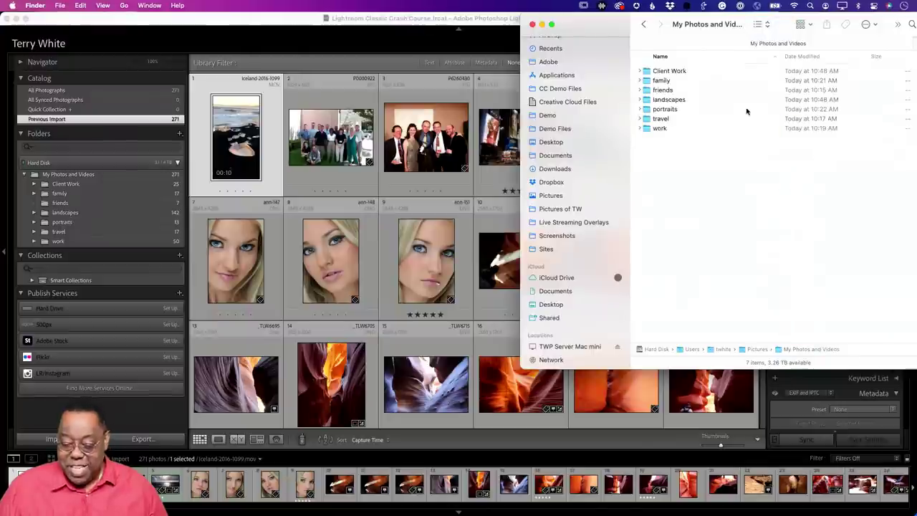
Rename the Client Work folder to Client Work for Me in Finder, and return to Lightroom Classic.
left_click(669, 71)
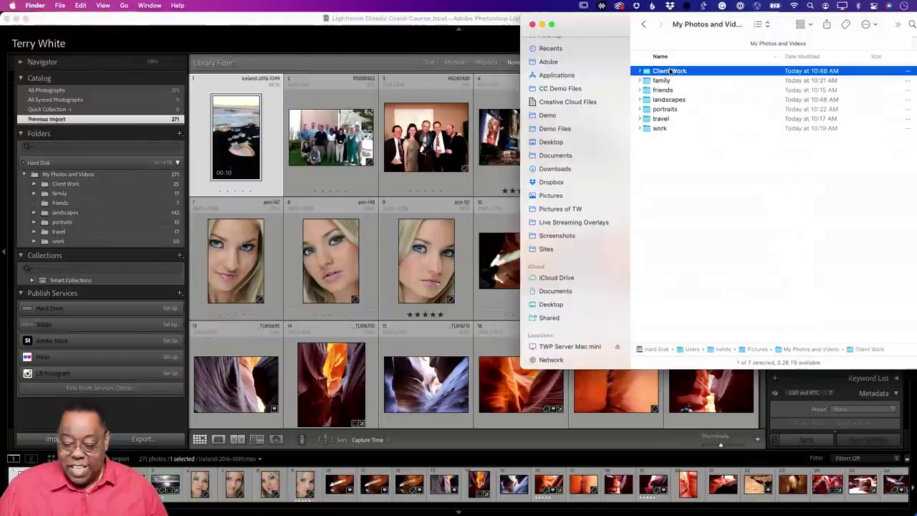
key("Return")
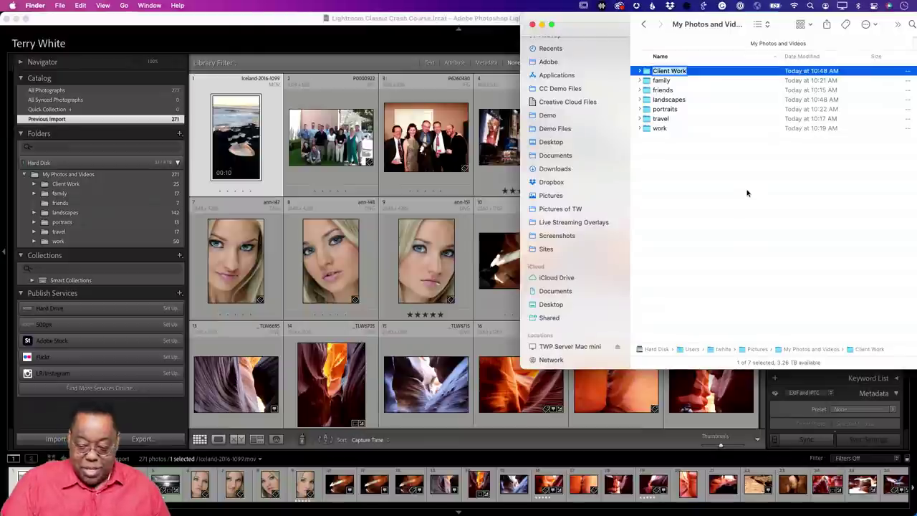
key("Right")
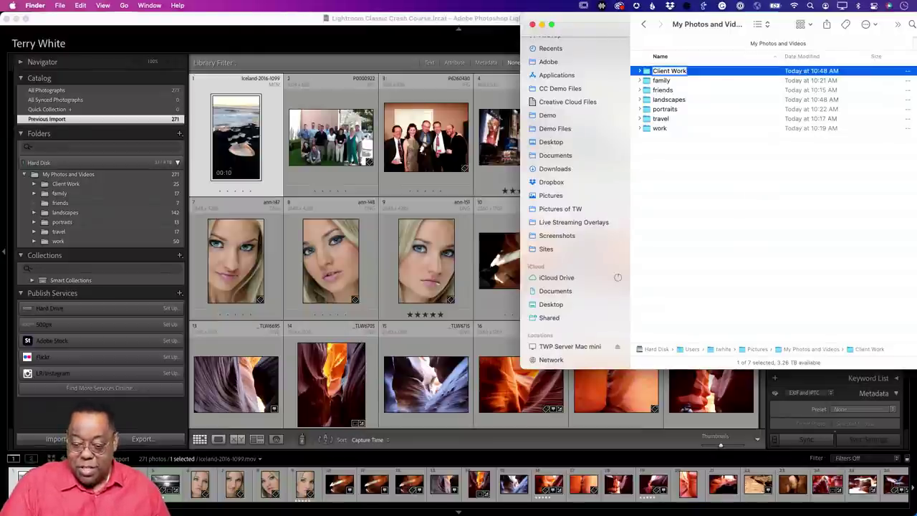
type("for Me")
key("Return")
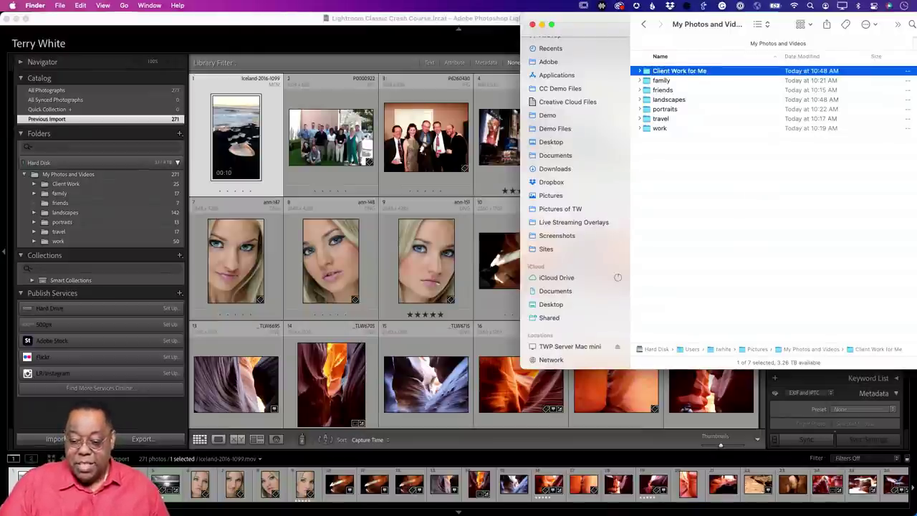
left_click(265, 21)
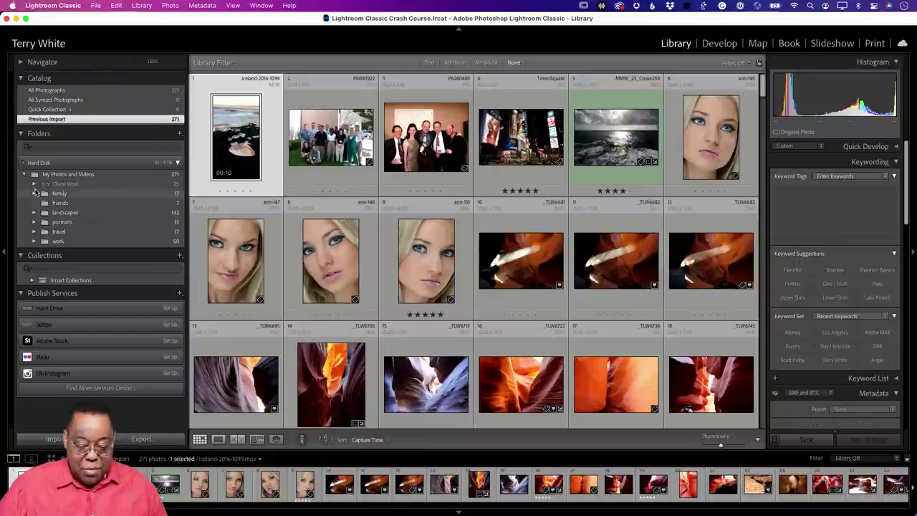
Restore the Client Work for Me folder's name to Client Work in Finder, and return to Lightroom Classic.
key("super+Tab")
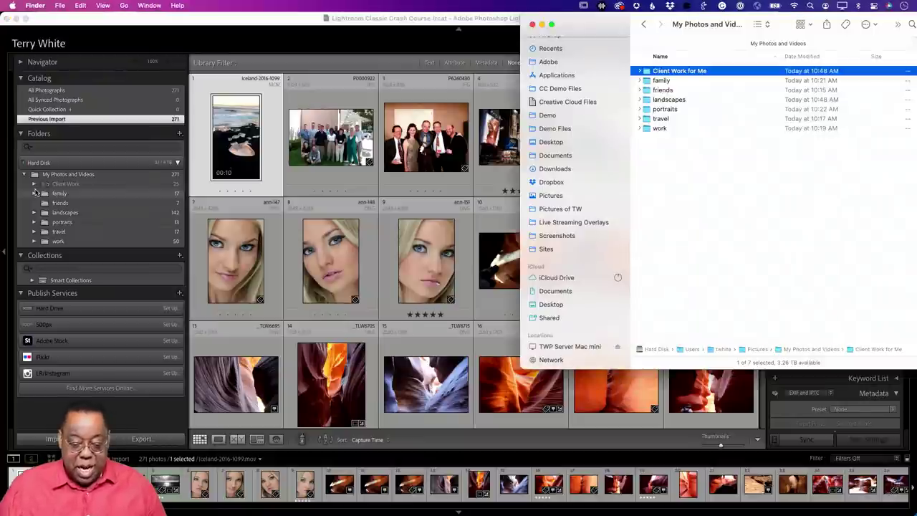
left_click(688, 71)
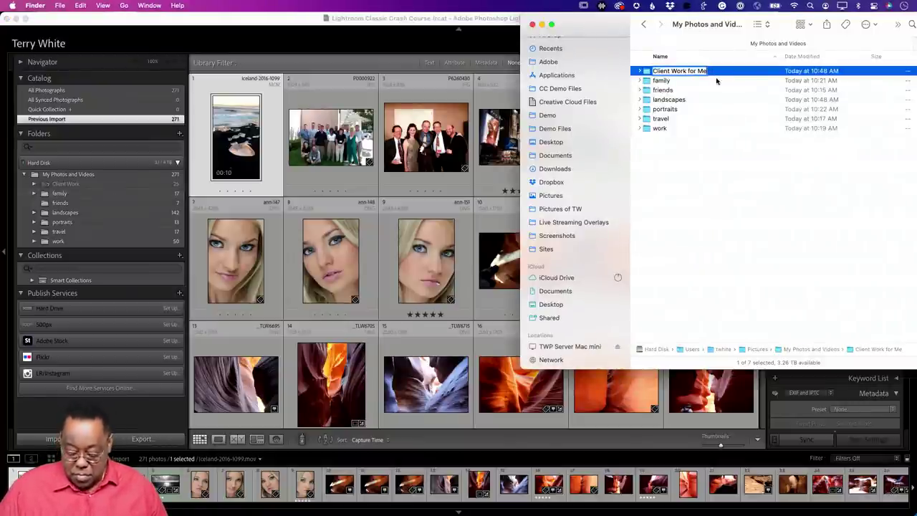
key("BackSpace")
key("BackSpace")
key("BackSpace")
key("BackSpace")
key("BackSpace")
key("BackSpace")
key("BackSpace")
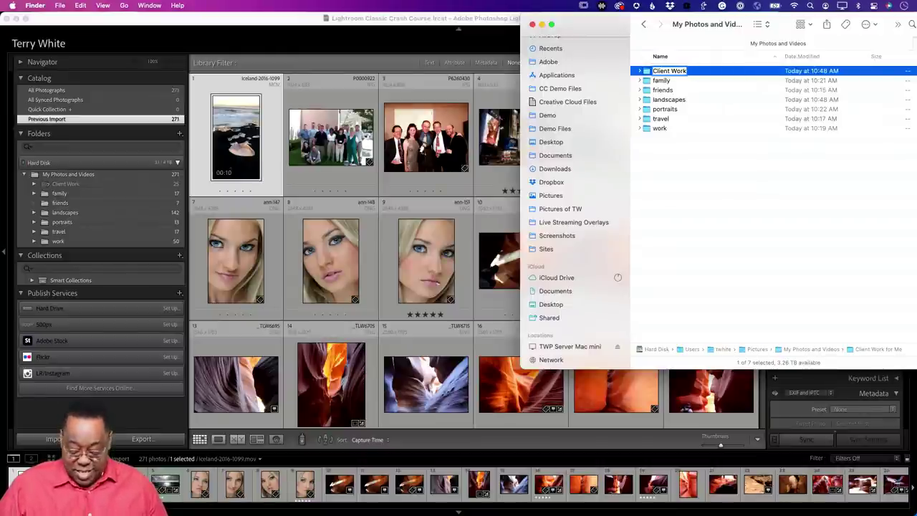
key("Return")
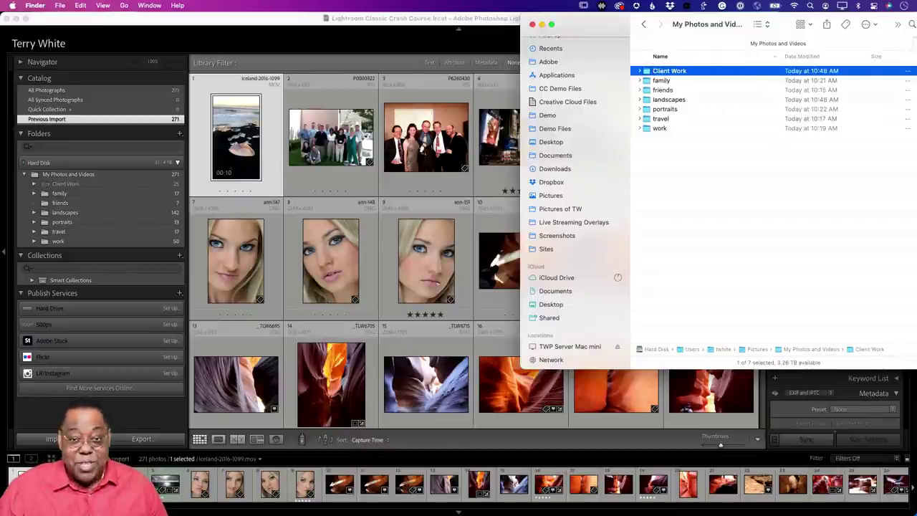
left_click(247, 19)
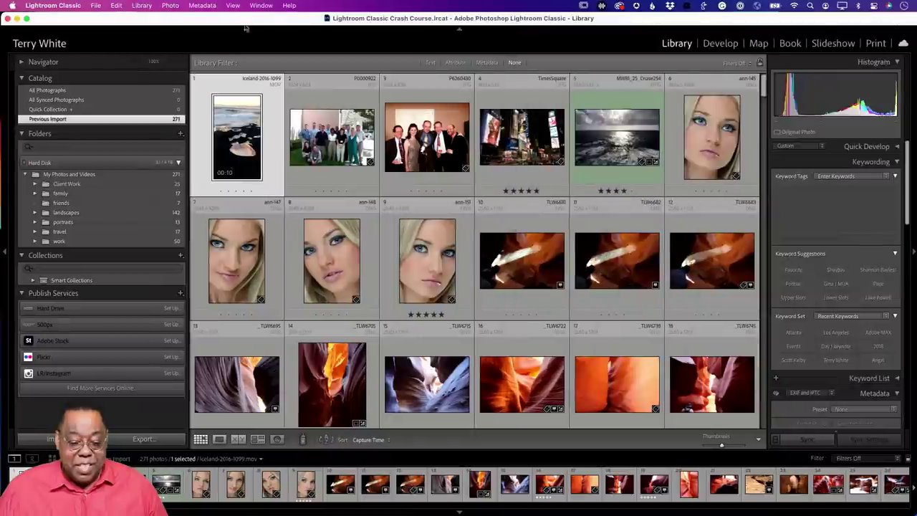
Rename the Client Work folder to Client Work For Me within Lightroom Classic, and check its name in Finder.
key("alt")
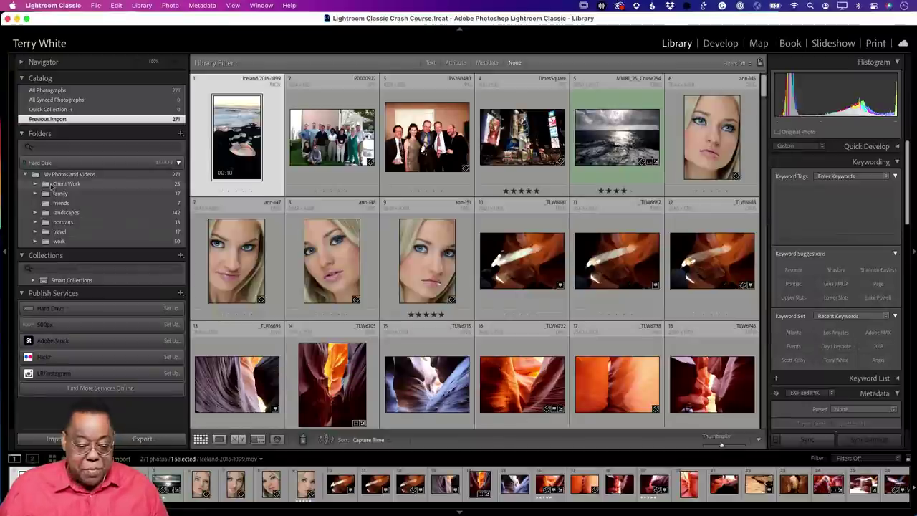
left_click(160, 179)
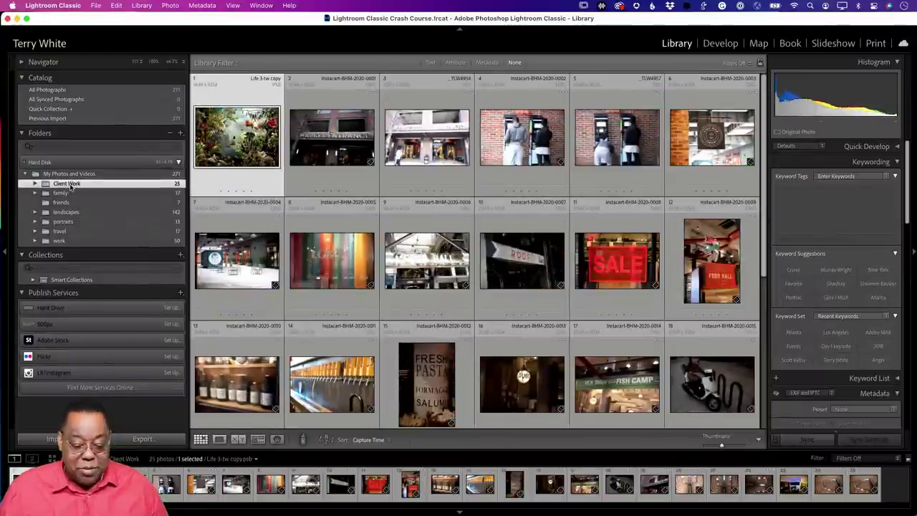
right_click(68, 186)
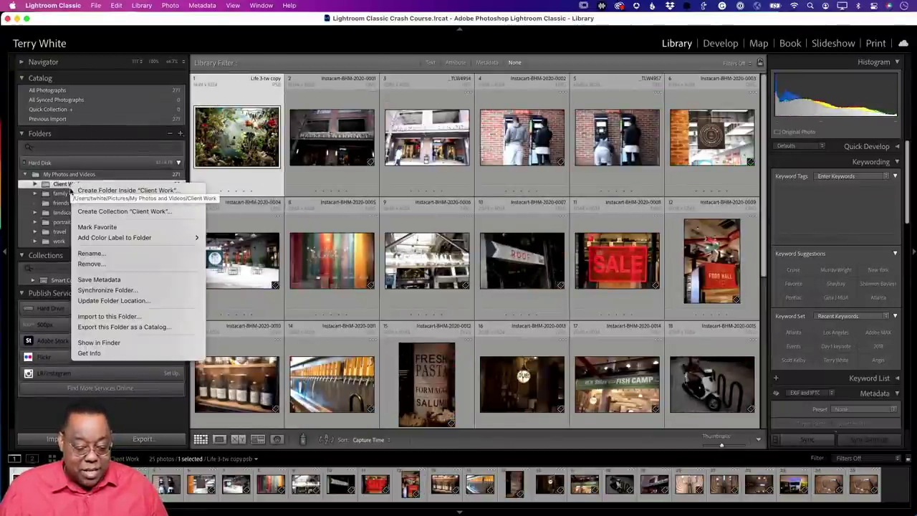
left_click(91, 253)
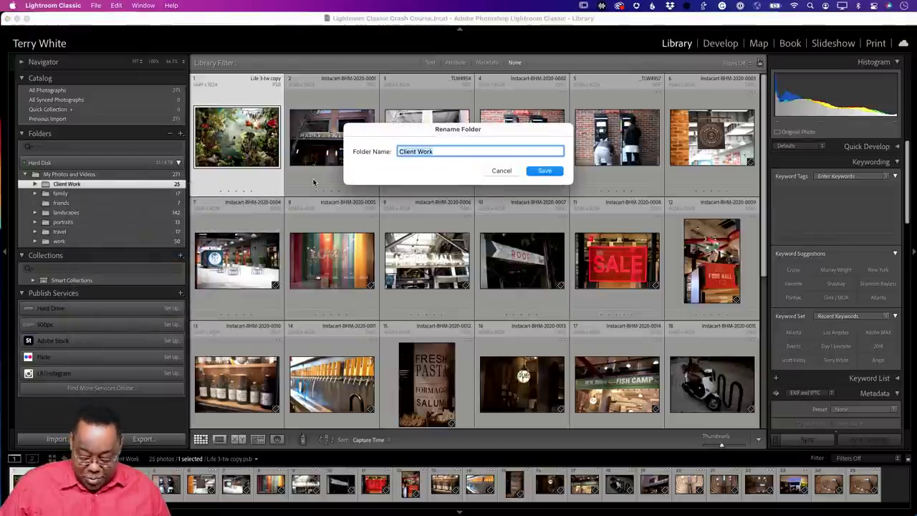
key("Right")
type("For Me")
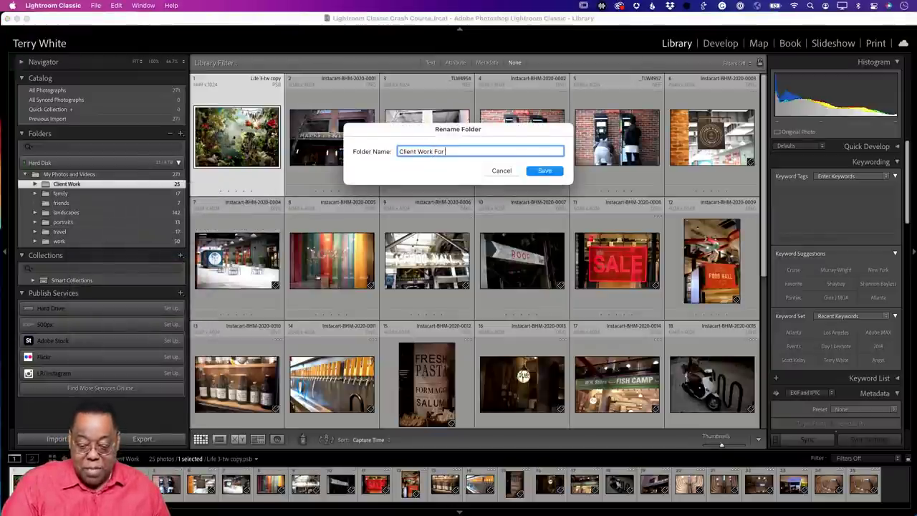
left_click(548, 173)
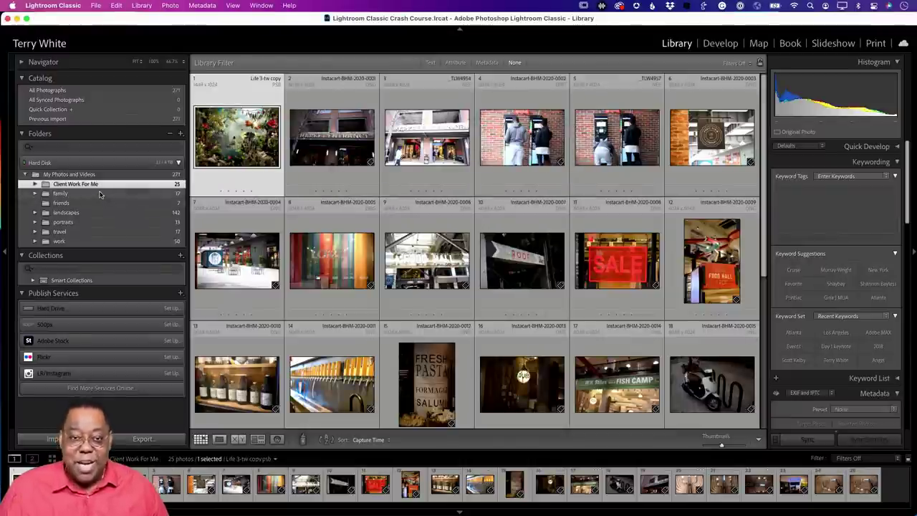
key("super+Tab")
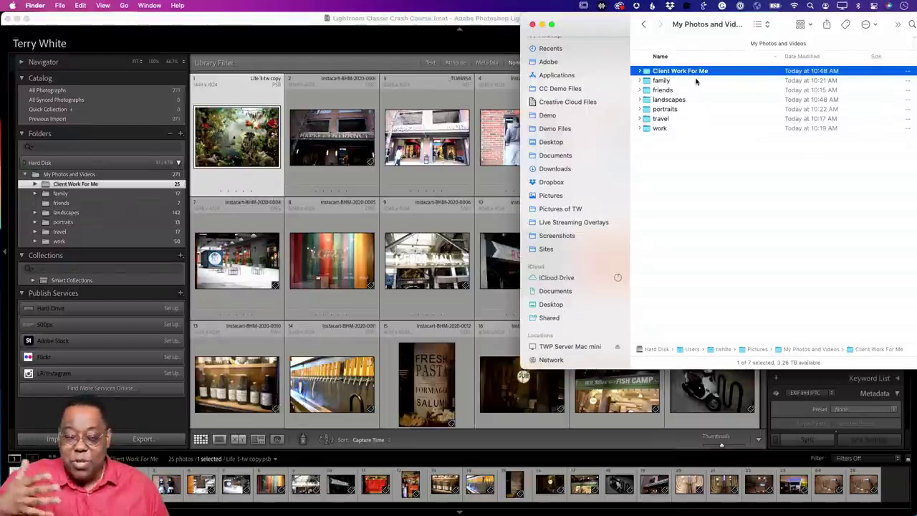
Rename the Client Work For Me folder to Client Work in Lightroom Classic, check it in Finder and return to Lightroom Classic.
left_click(95, 187)
right_click(96, 186)
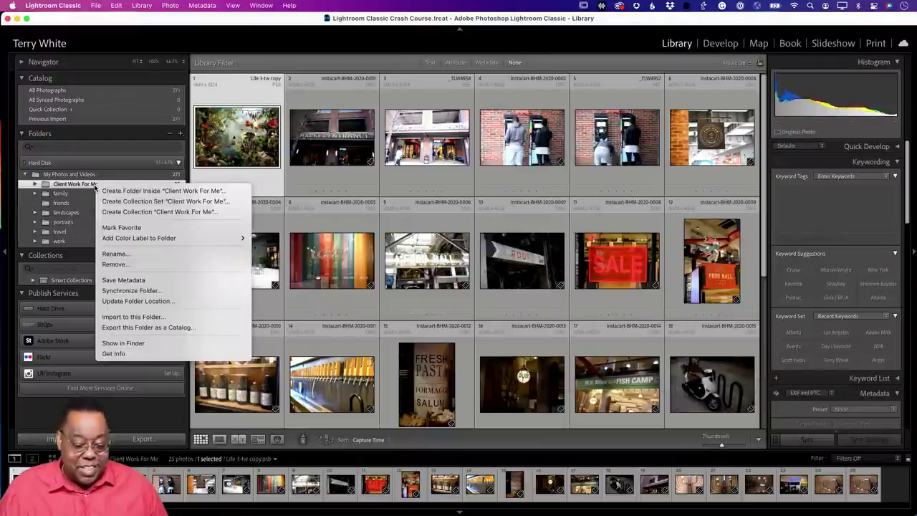
left_click(138, 254)
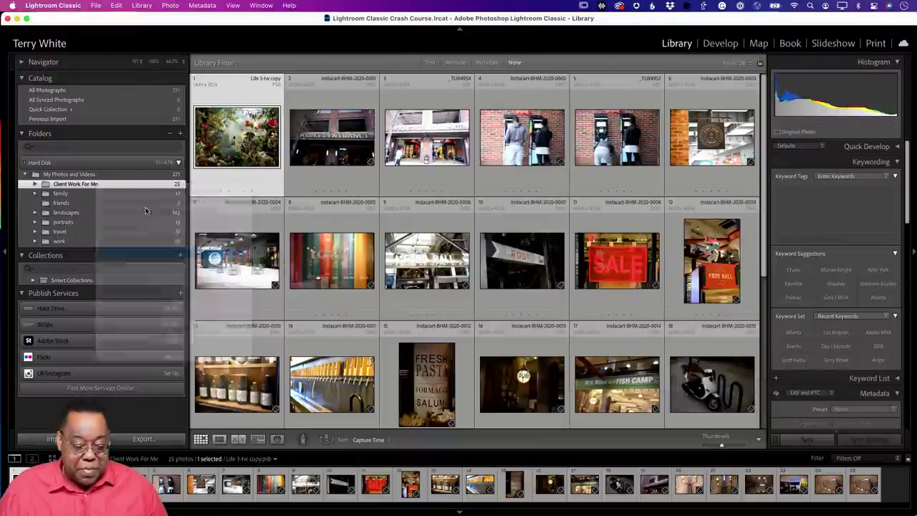
left_click(471, 151)
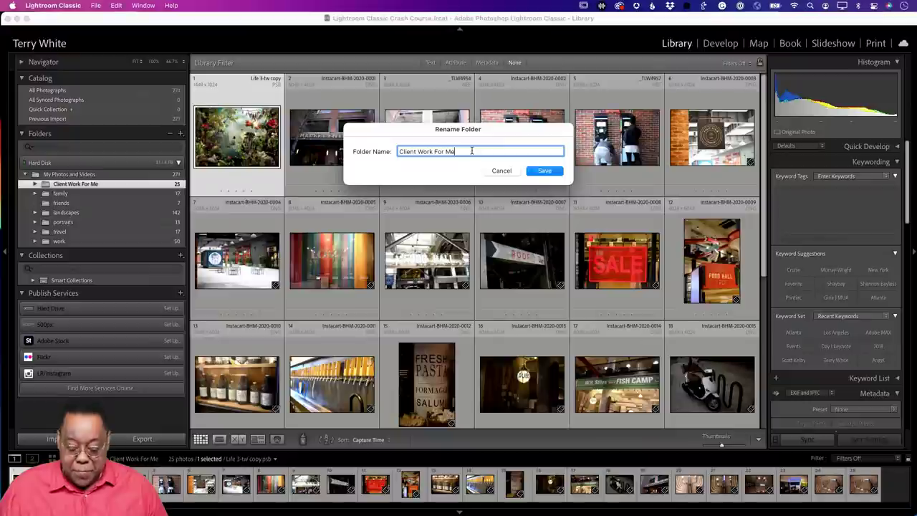
key("BackSpace")
key("BackSpace")
key("BackSpace")
key("BackSpace")
key("BackSpace")
key("BackSpace")
key("BackSpace")
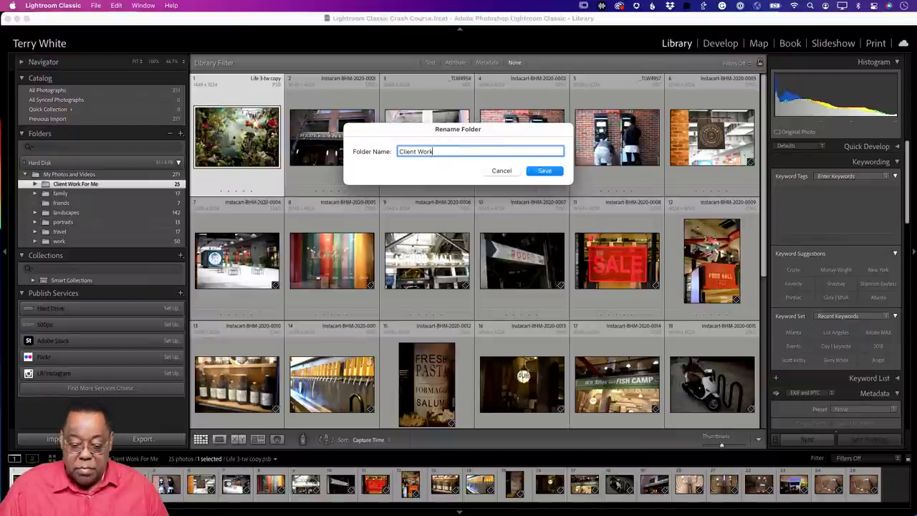
key("Return")
key("super+Tab")
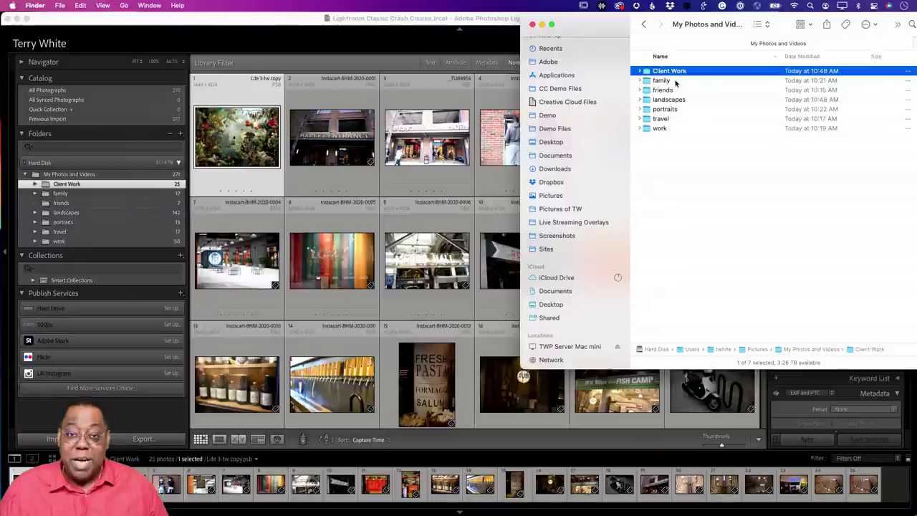
left_click(287, 25)
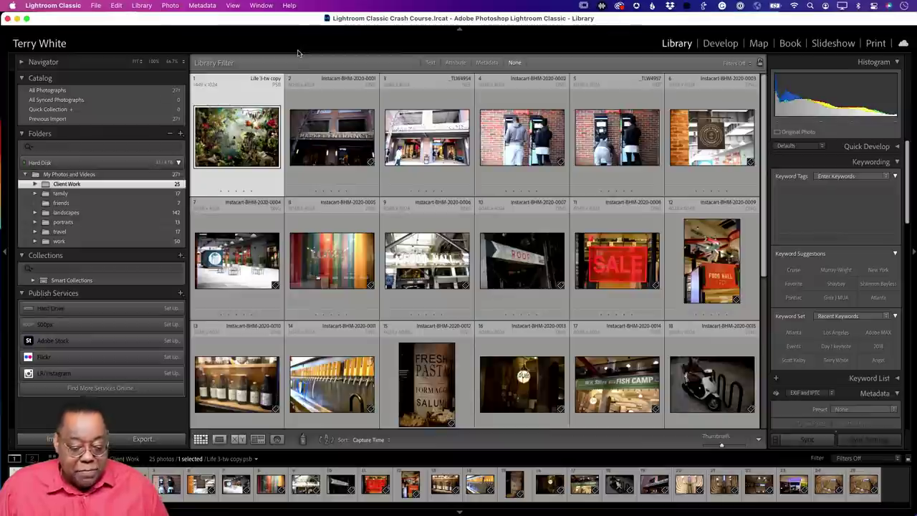
Show the Pictures folder in Finder and hide all other applications to reveal the desktop.
key("super+Tab")
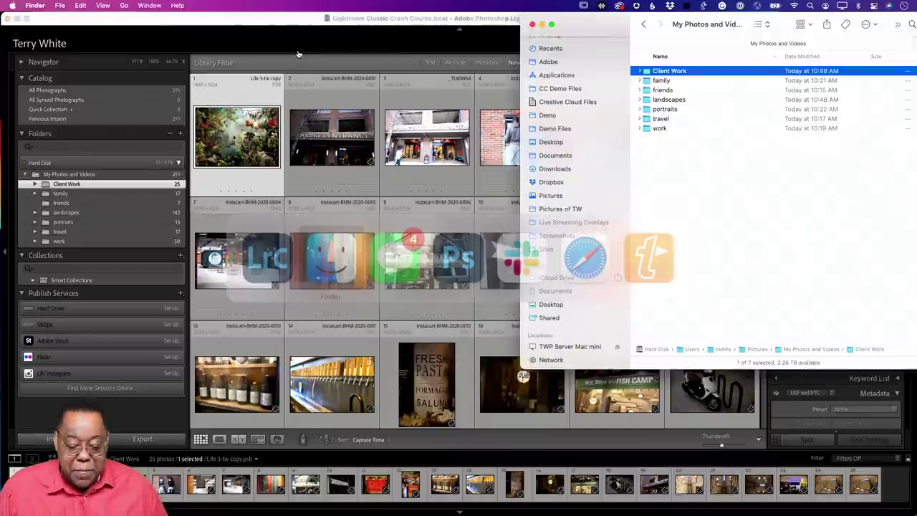
left_click(643, 25)
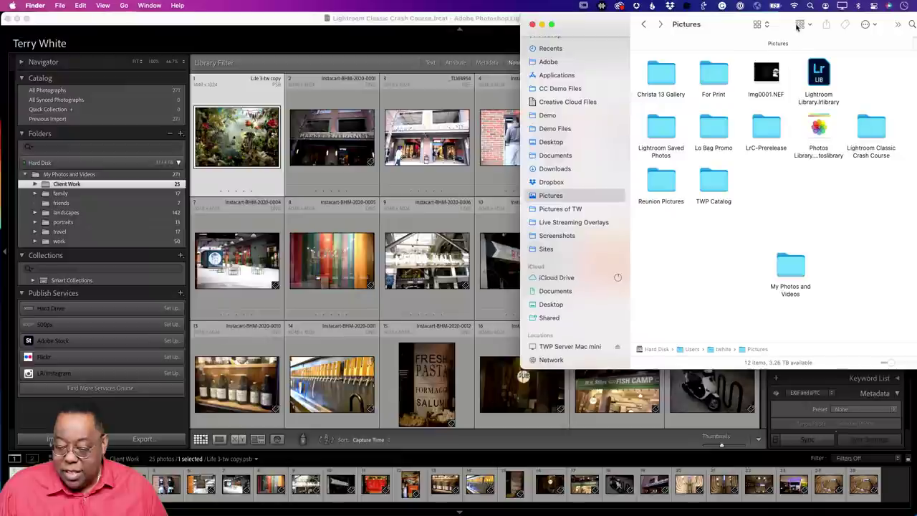
left_click_drag(773, 21, 557, 22)
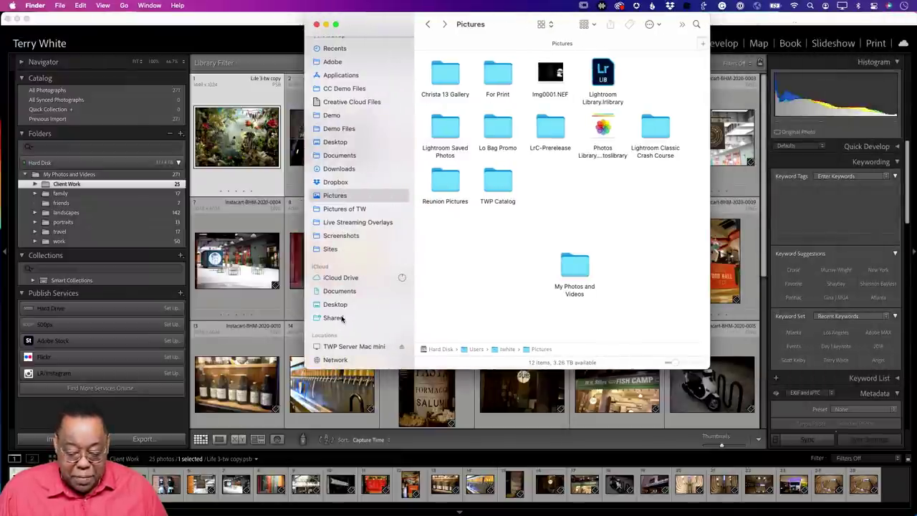
left_click(336, 304)
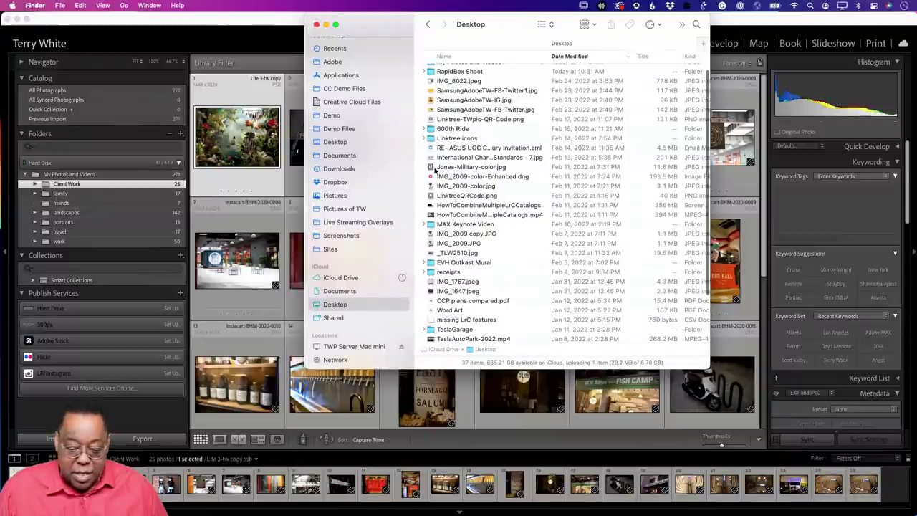
left_click(428, 24)
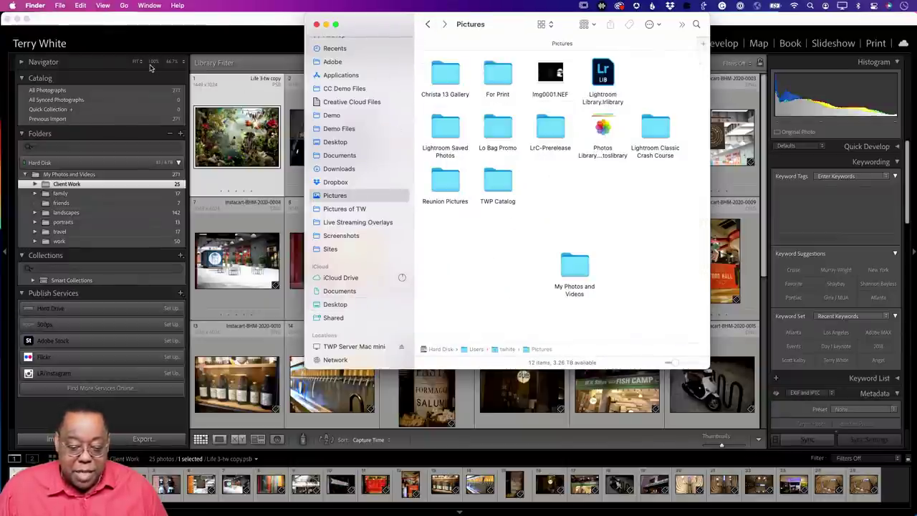
left_click(36, 6)
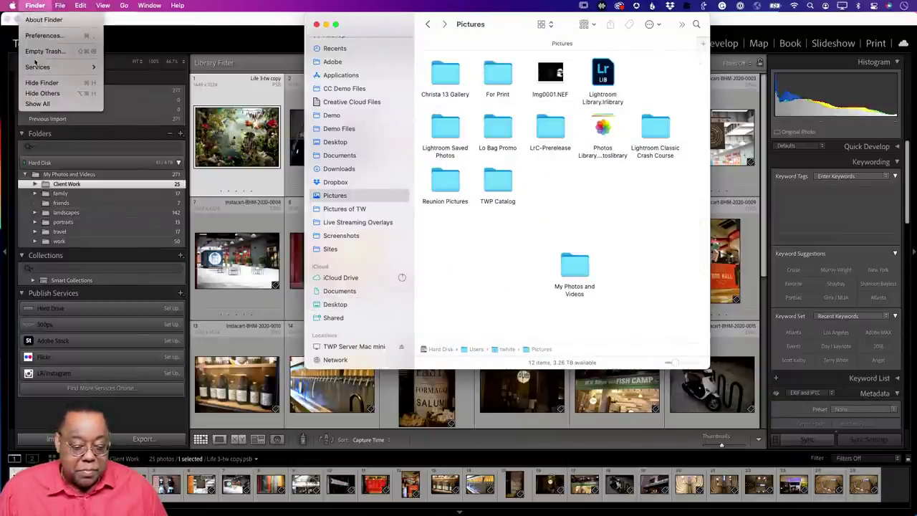
mouse_move(35, 70)
left_click(41, 93)
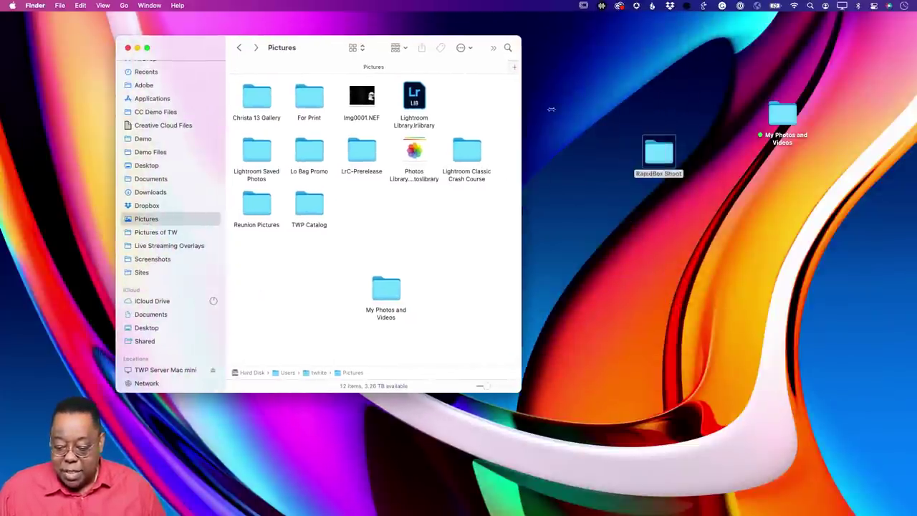
Place the RapidBox Shoot folder below My Photos and Videos on the desktop, and delete the desktop copy of My Photos and Videos.
left_click_drag(653, 162, 775, 210)
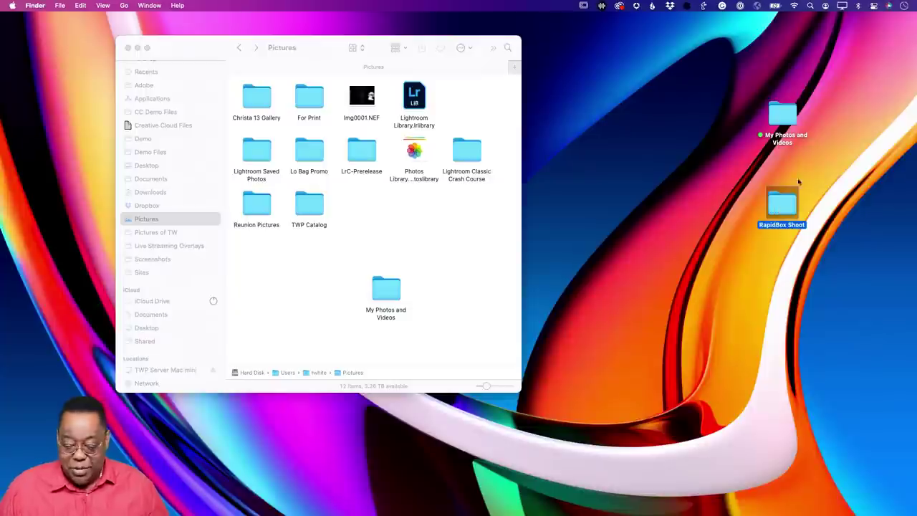
left_click(786, 118)
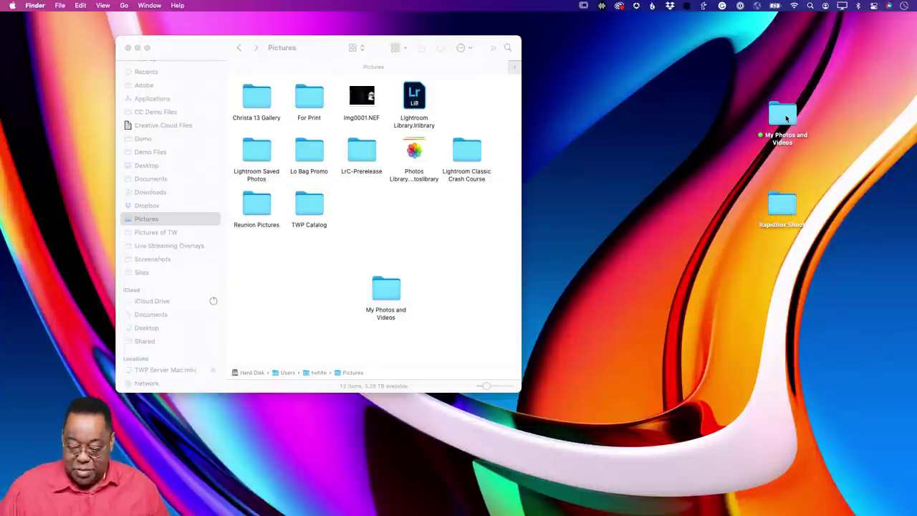
key("super+BackSpace")
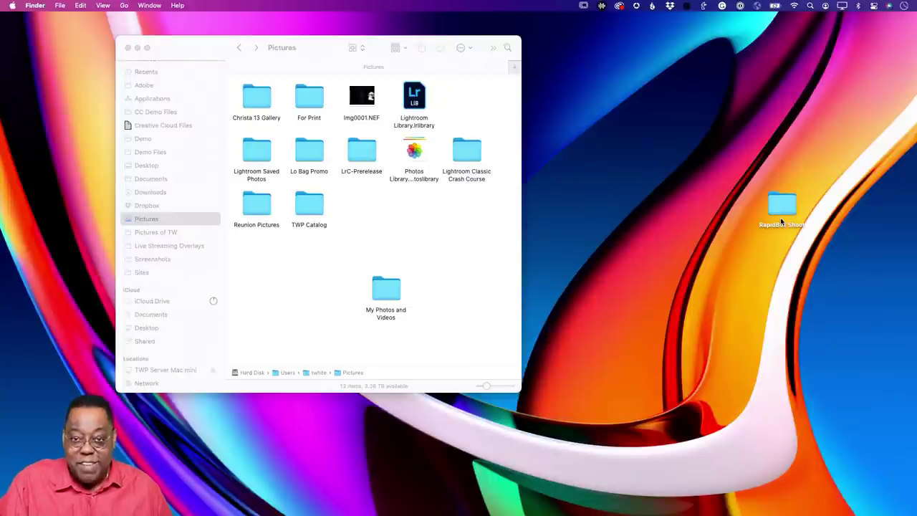
List the contents of My Photos and Videos and move the desktop's RapidBox Shoot folder into Client Work, confirming its removal from iCloud Drive.
double_click(387, 292)
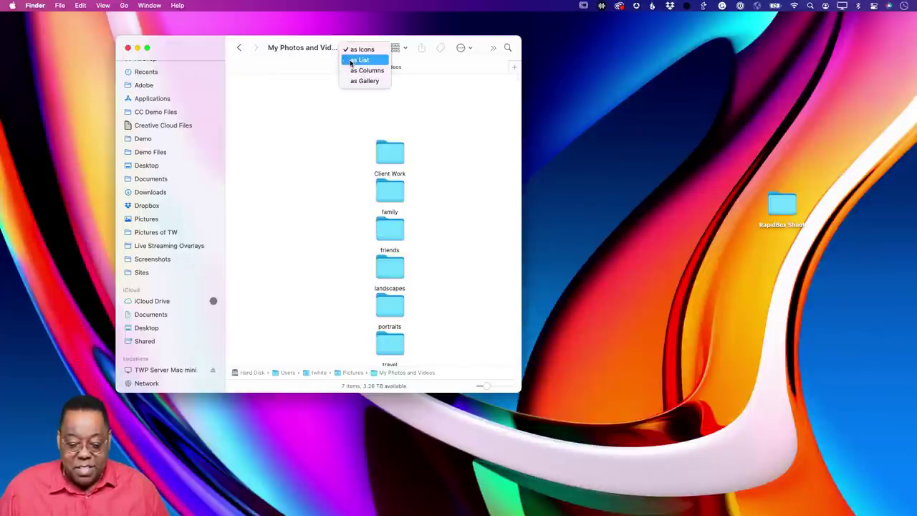
left_click(359, 60)
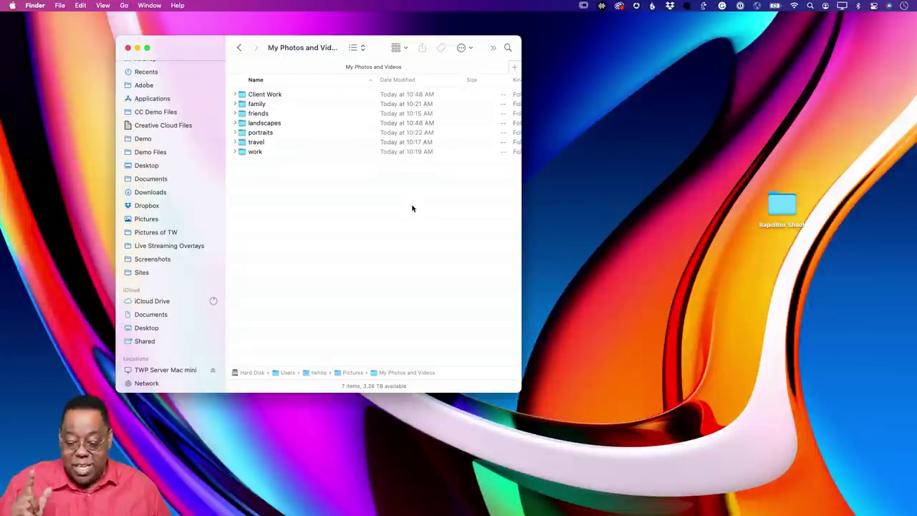
left_click_drag(781, 205, 273, 98)
left_click(507, 219)
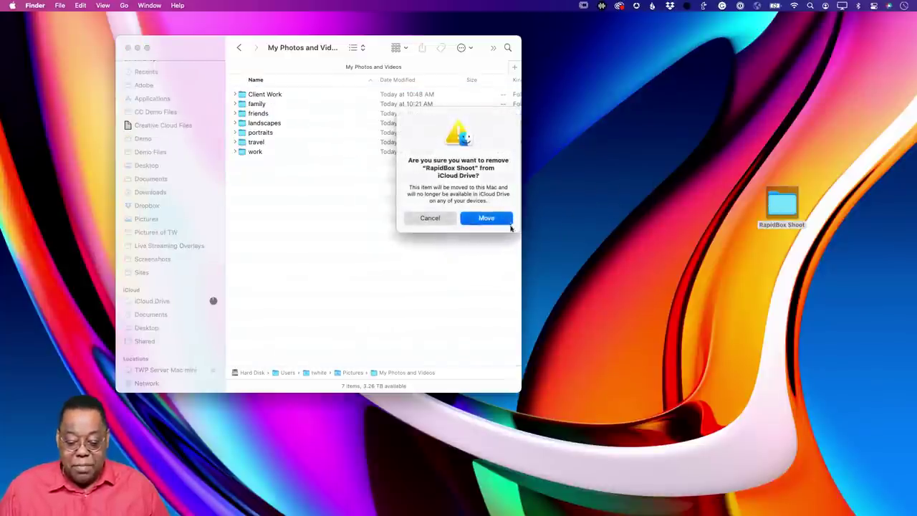
Compare the subfolders of Client Work in Lightroom Classic with those of the same folder in Finder.
key("super+Tab")
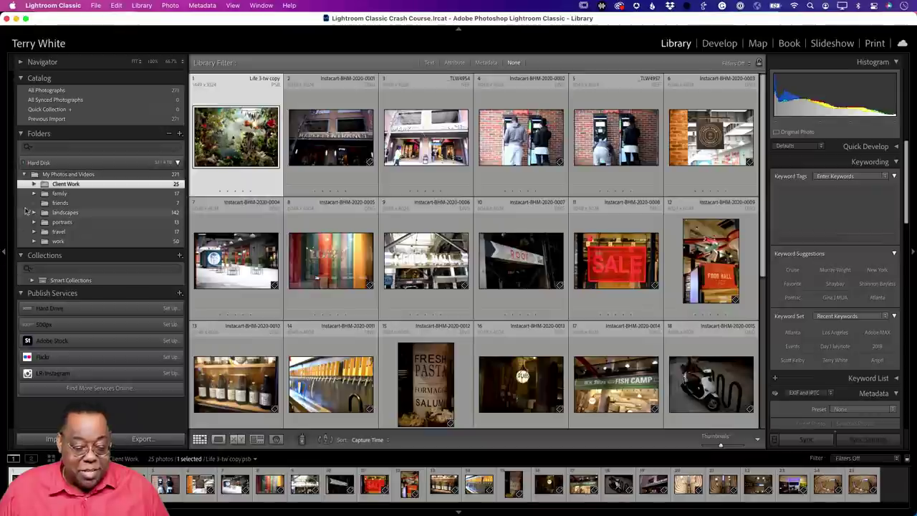
left_click(34, 184)
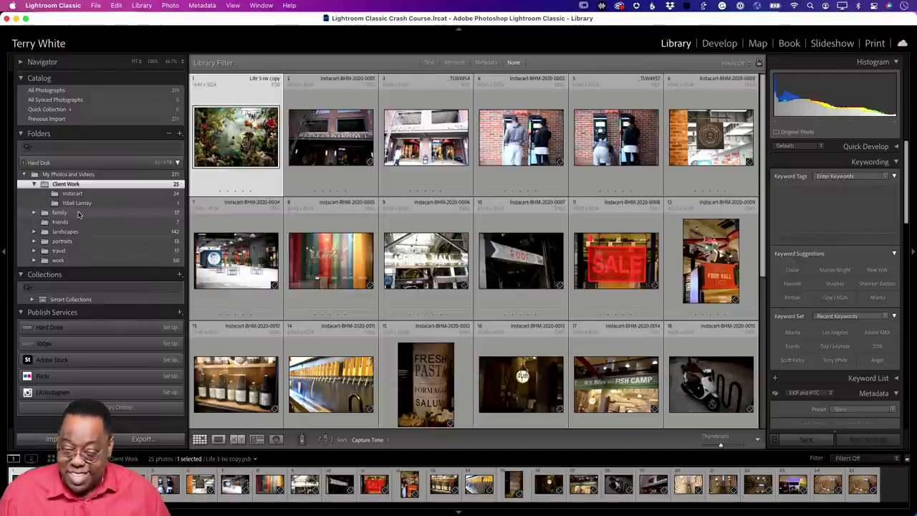
key("super+Tab")
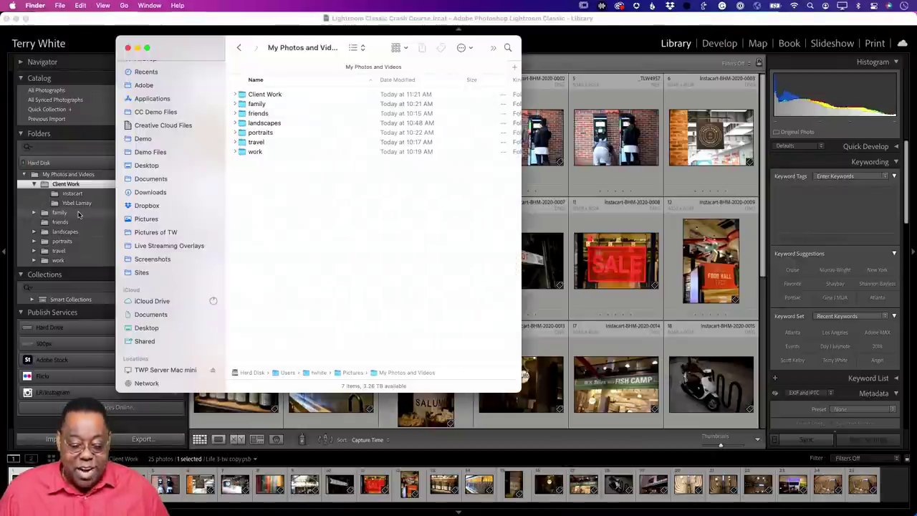
left_click(238, 95)
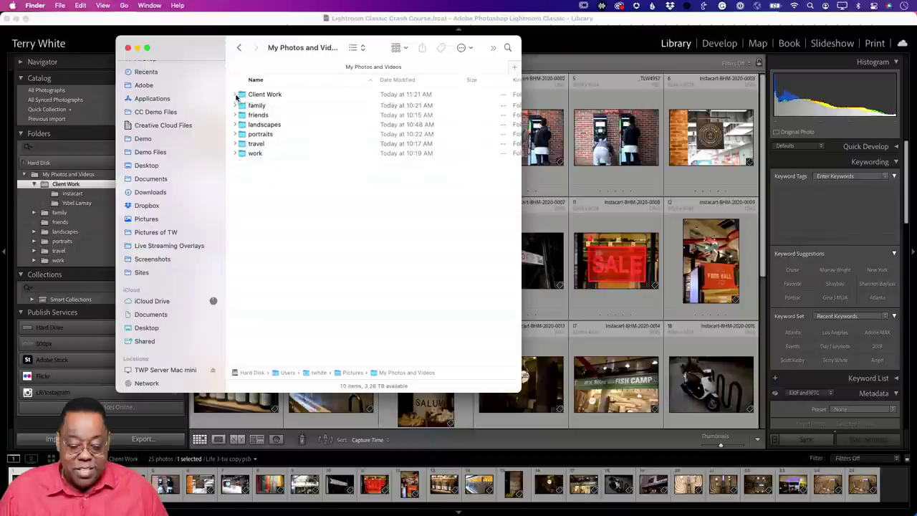
Bring the RapidBox Shoot folder from Client Work in Finder into Lightroom Classic and import its photos with Build Smart Previews enabled.
left_click(258, 113)
left_click_drag(252, 118, 252, 136)
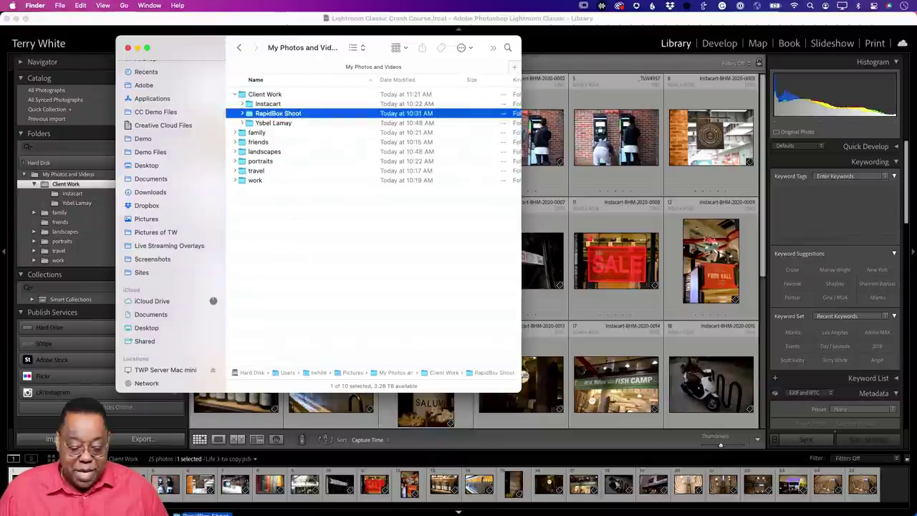
mouse_move(215, 512)
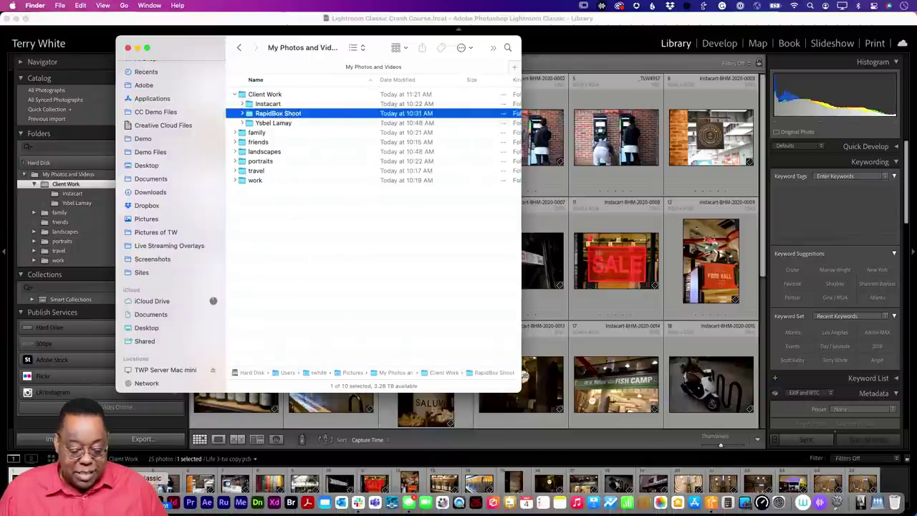
key("ctrl+Down")
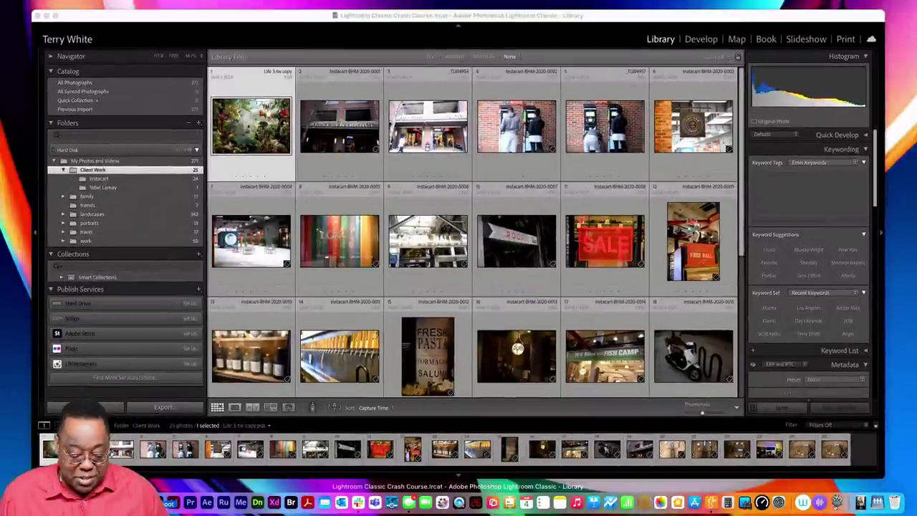
key("Escape")
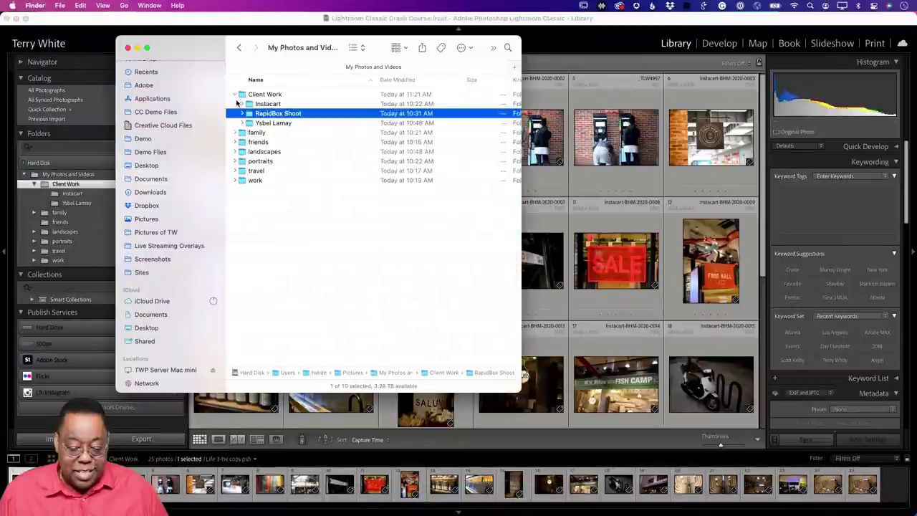
left_click_drag(250, 116, 171, 501)
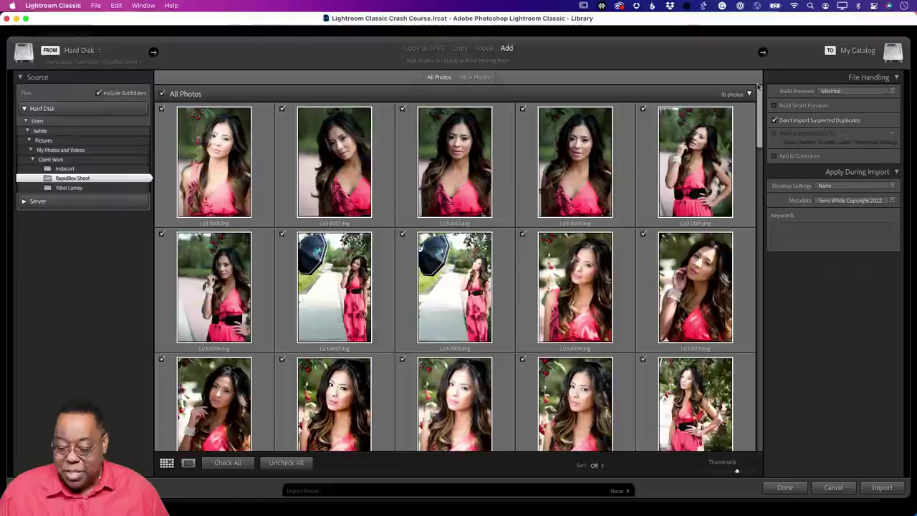
left_click(772, 106)
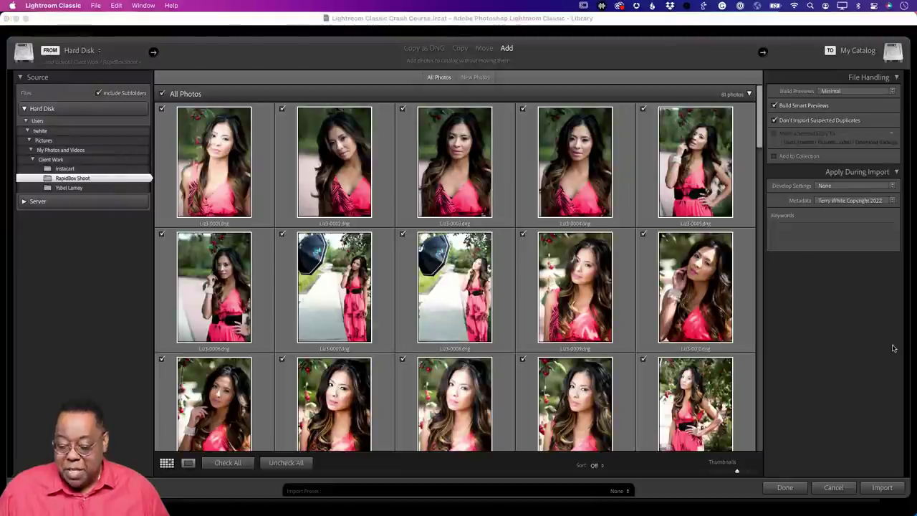
left_click(882, 487)
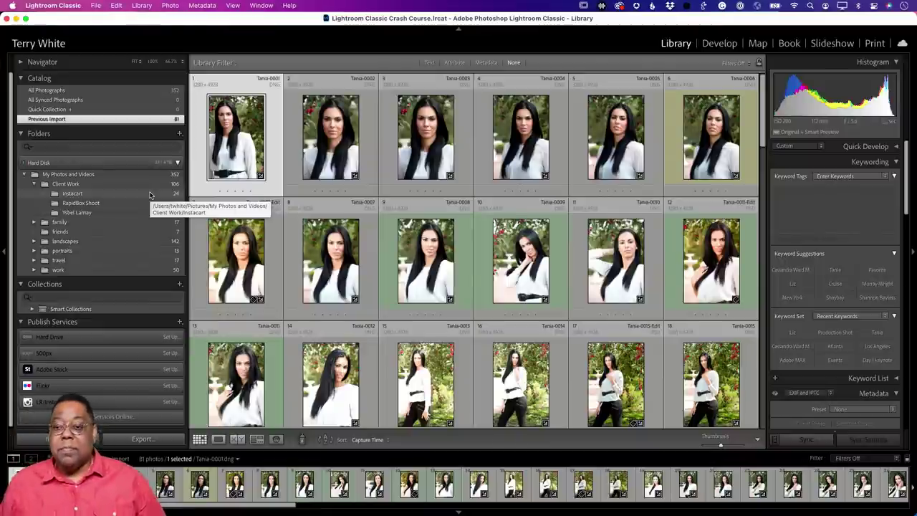
Start a memory card import using Copy as DNG, with My Photos and Videos inside Pictures as the destination.
key("super+shift+i")
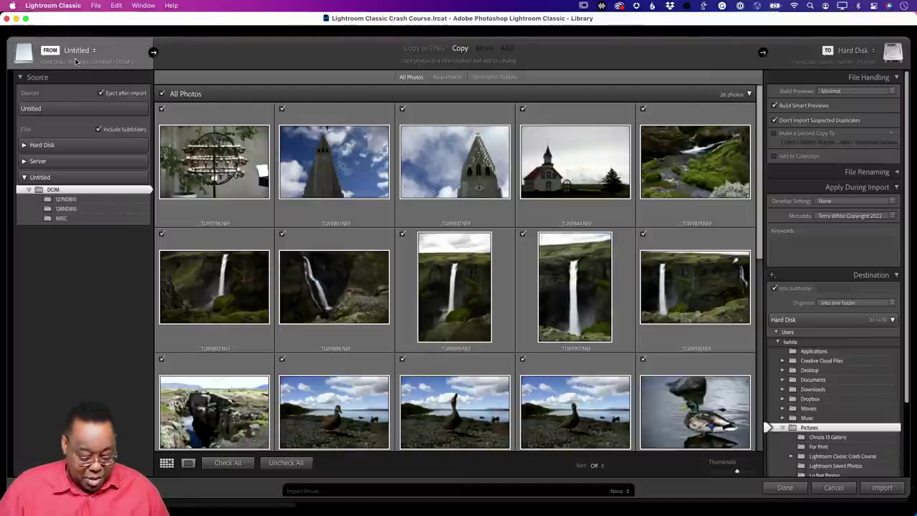
key("alt")
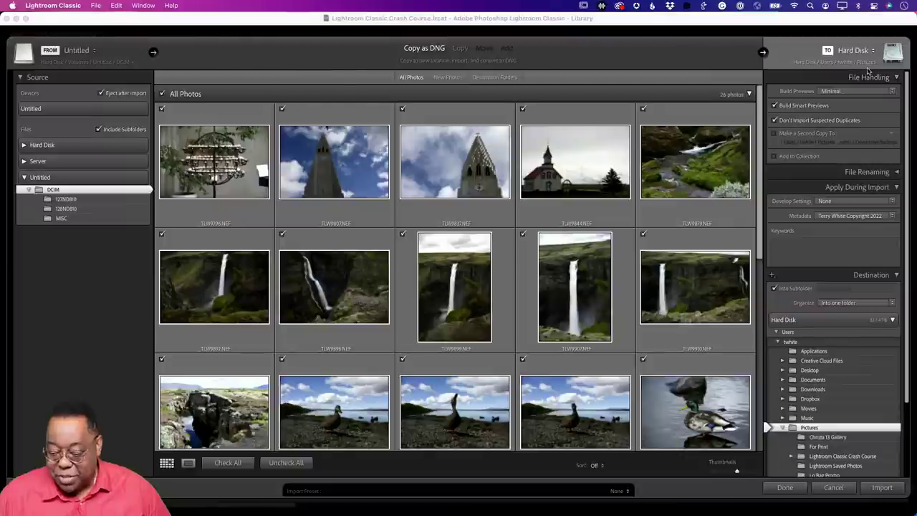
left_click(846, 288)
scroll(832, 419, "down", 5)
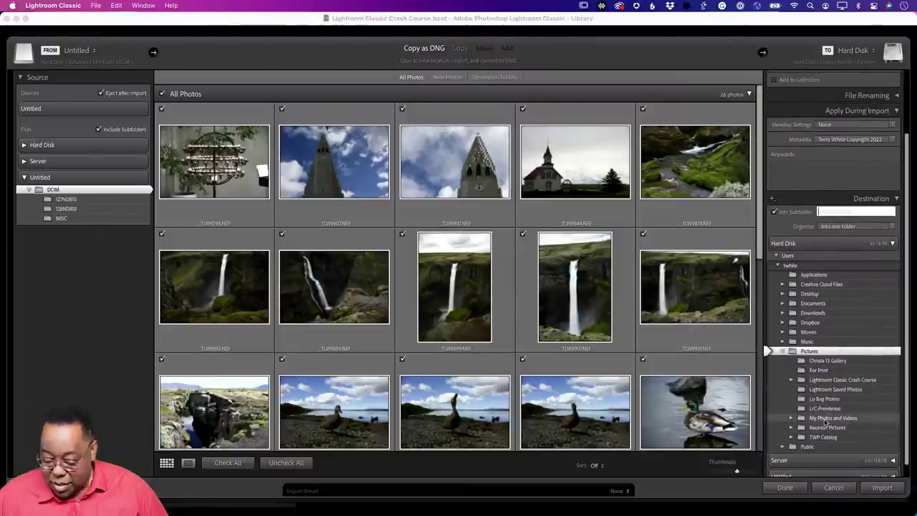
left_click(825, 420)
left_click(799, 420)
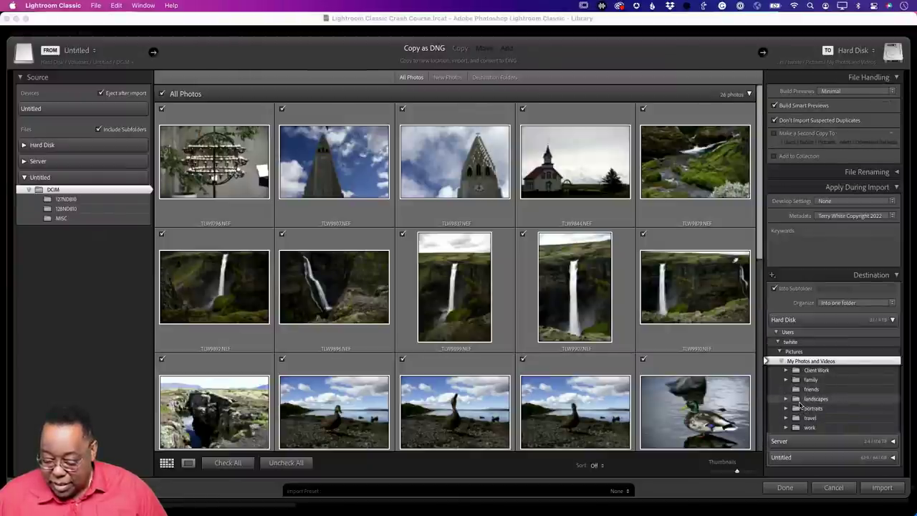
Check the landscapes folder as a possible destination, and set the import destination to the travel folder in My Photos and Videos.
left_click(799, 400)
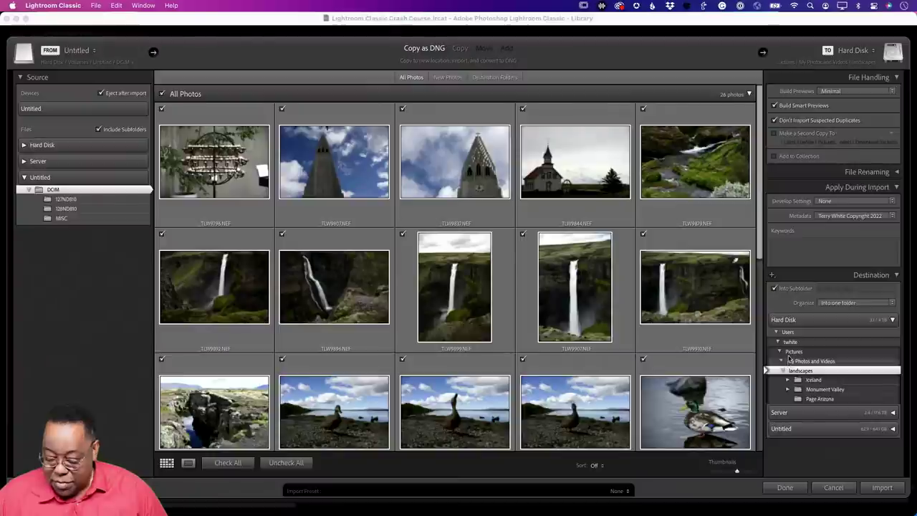
left_click(794, 362)
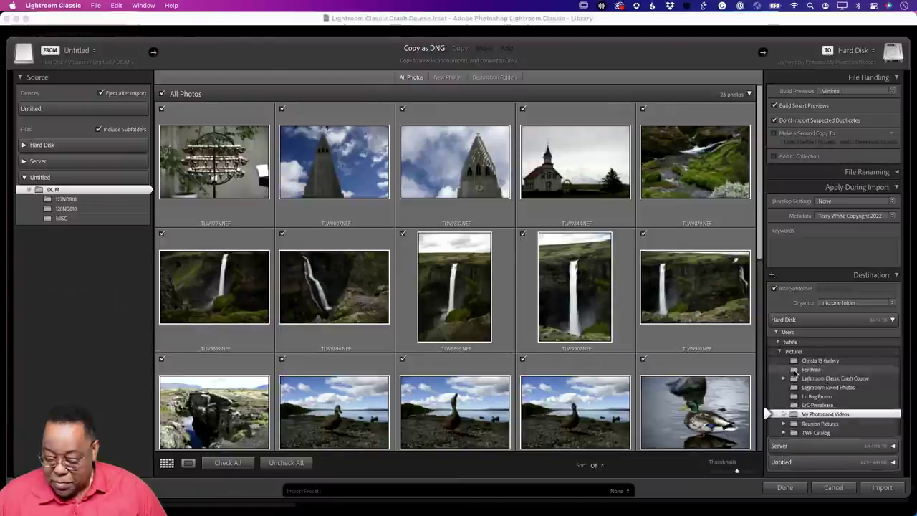
left_click(824, 420)
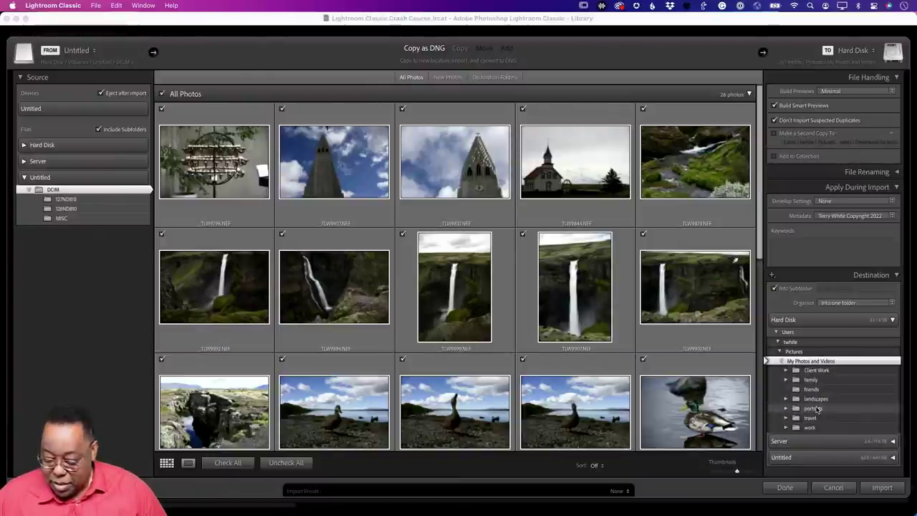
left_click(811, 418)
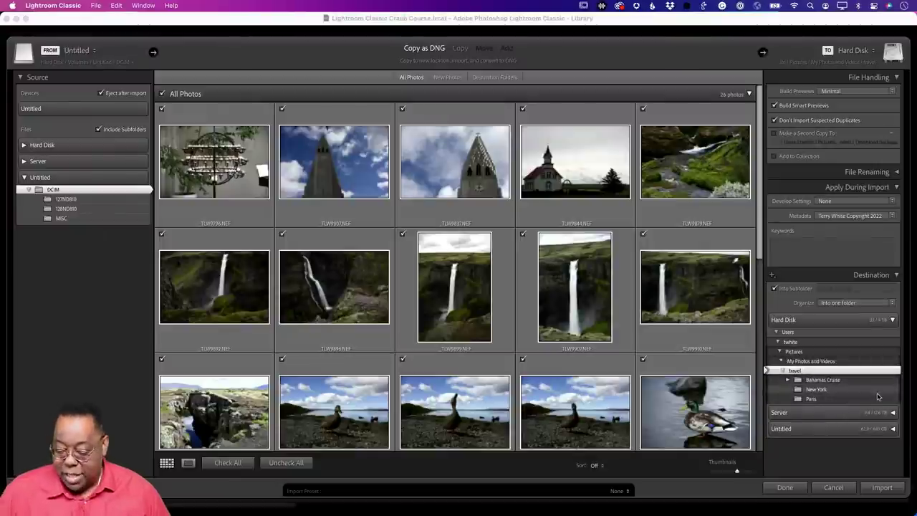
Name the import's destination subfolder Iceland inside the travel folder.
left_click(835, 289)
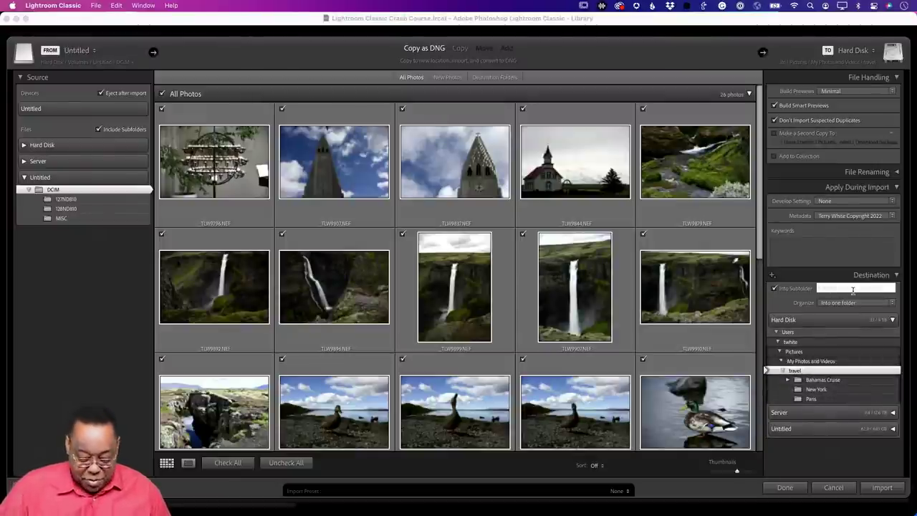
type("Iceland")
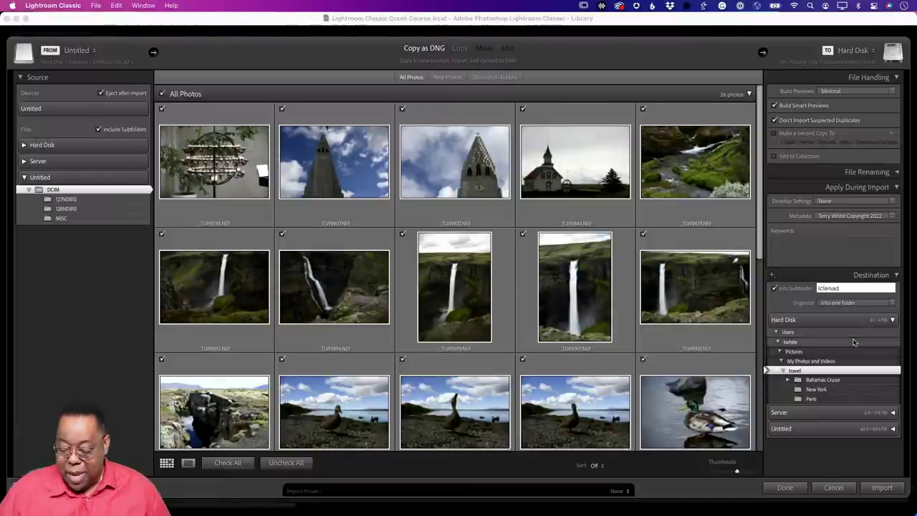
key("BackSpace")
key("BackSpace")
key("BackSpace")
key("BackSpace")
key("BackSpace")
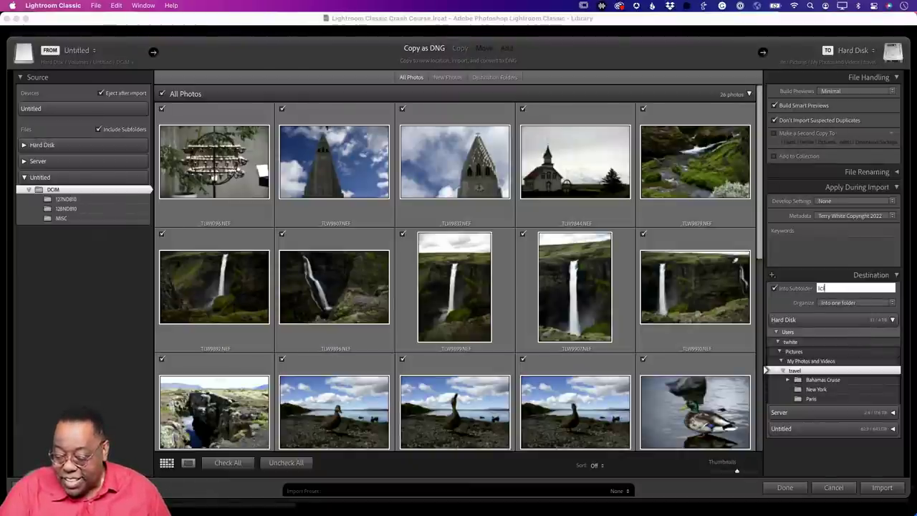
type("eland")
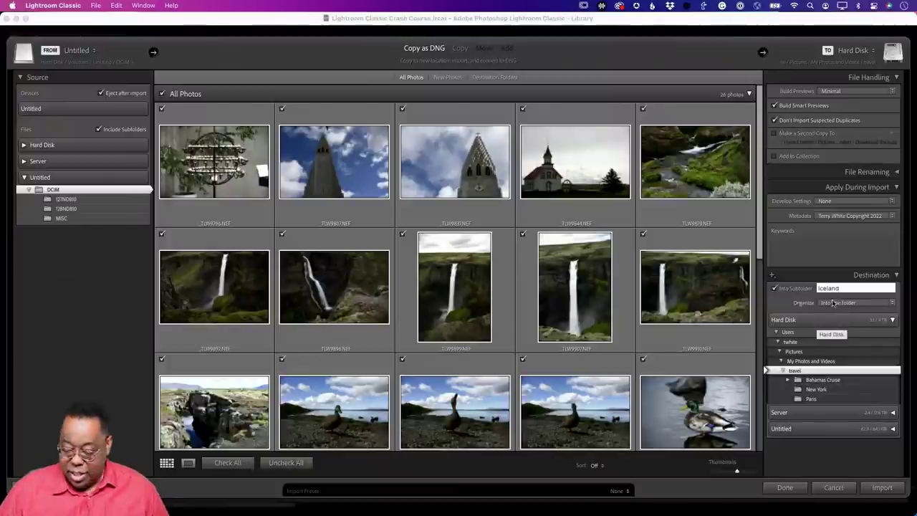
left_click(793, 371)
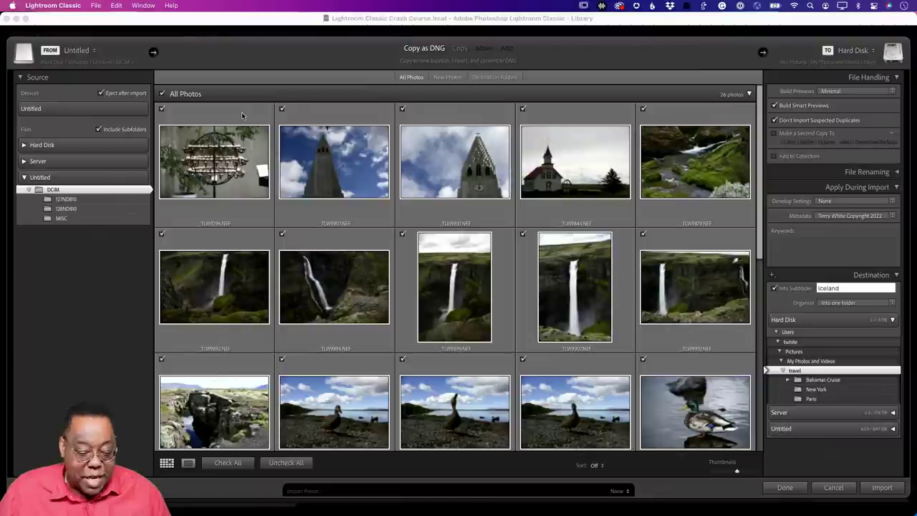
Uncheck all card photos, check only the first 15, import them, and dismiss the DNG conversion message.
left_click(163, 94)
left_click(212, 145)
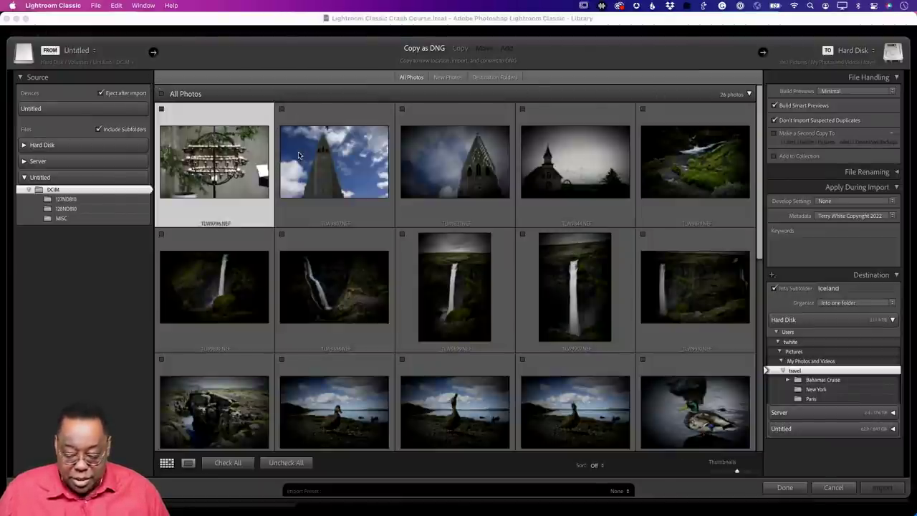
key("super+a")
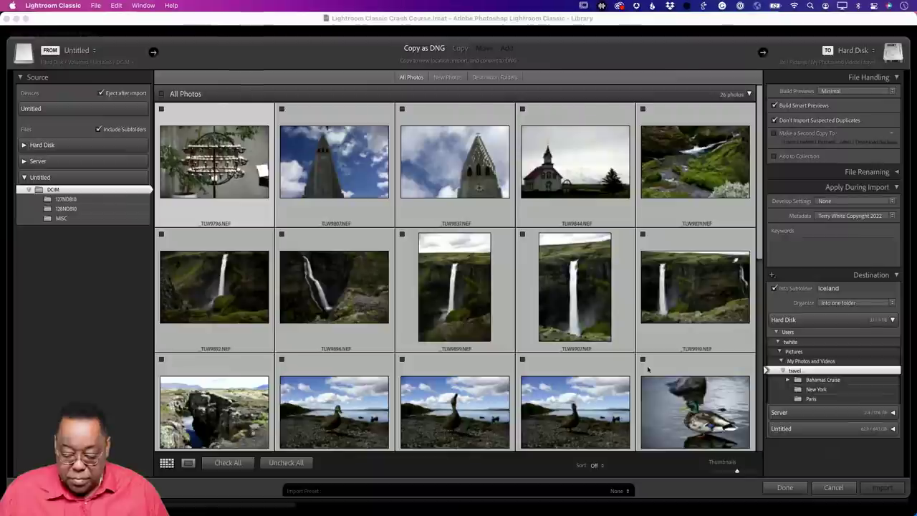
left_click(643, 359)
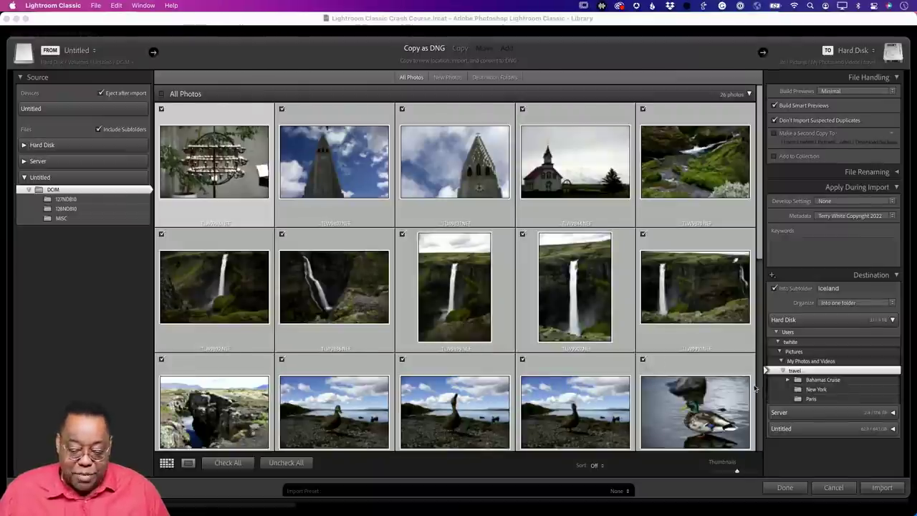
left_click(881, 487)
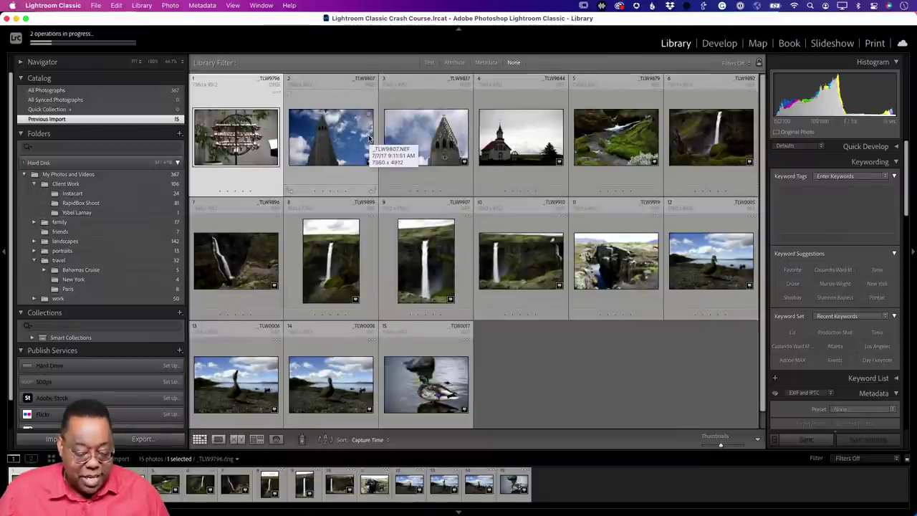
scroll(108, 252, "down", 2)
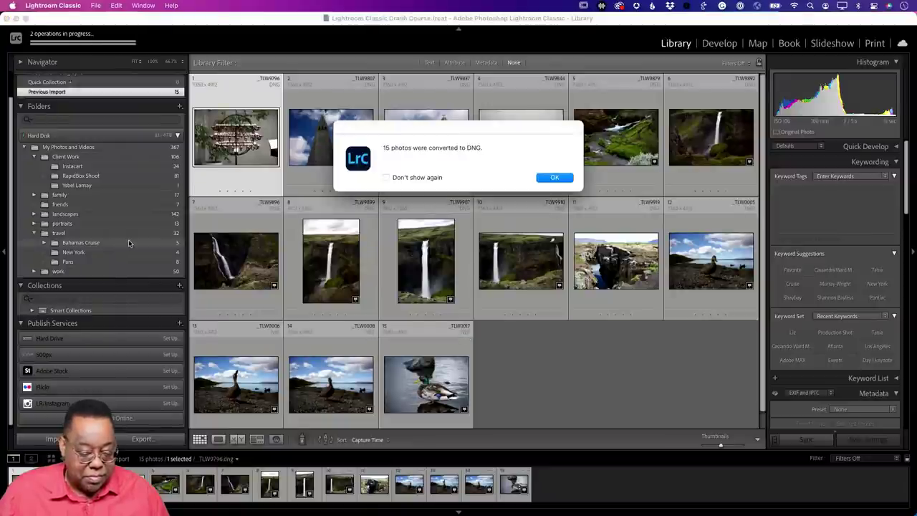
left_click(550, 180)
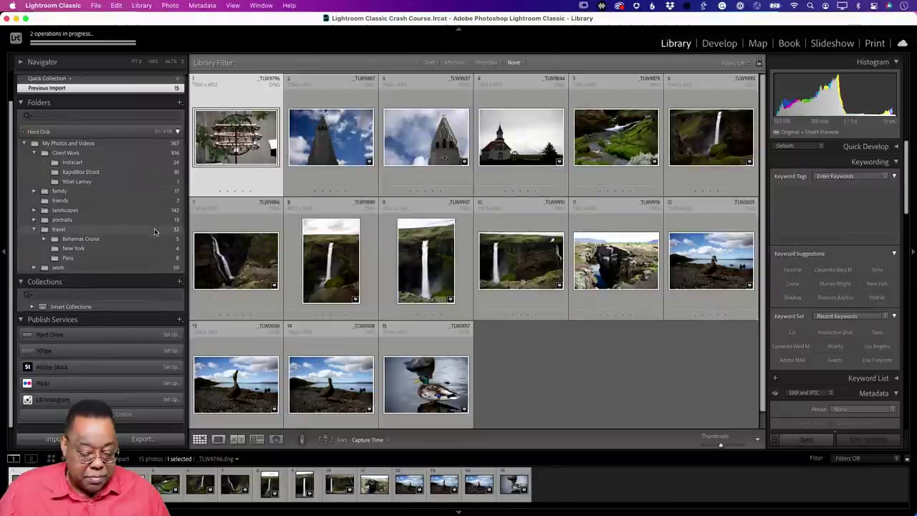
Look for the new Iceland folder under travel and landscapes, and review All Photographs and Previous Import.
left_click(34, 260)
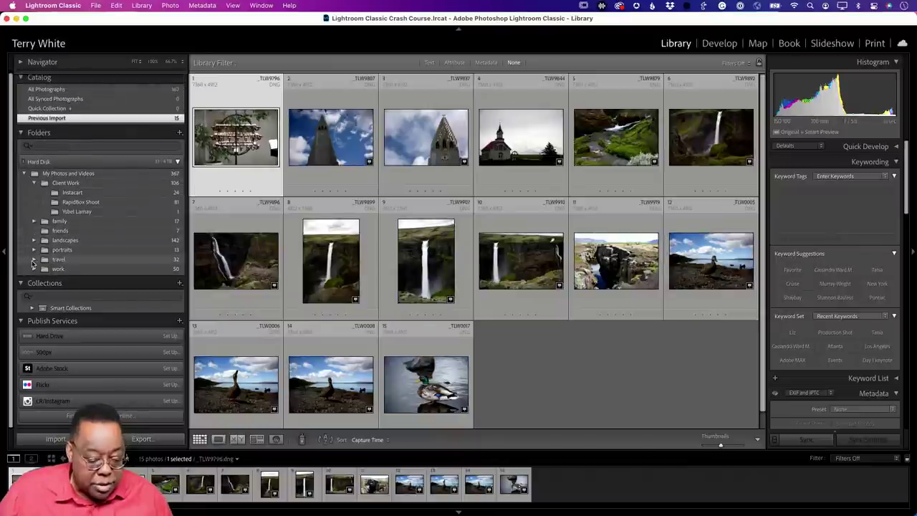
left_click(33, 259)
scroll(68, 259, "down", 2)
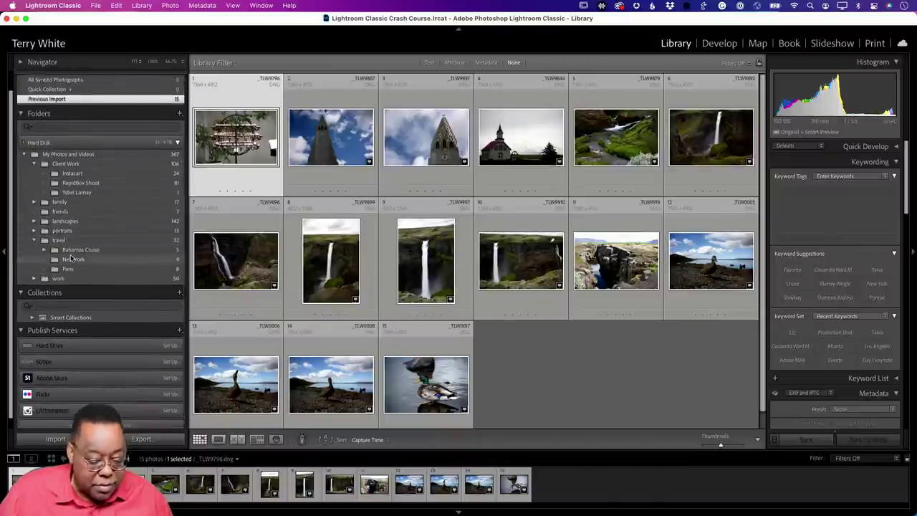
scroll(68, 259, "up", 2)
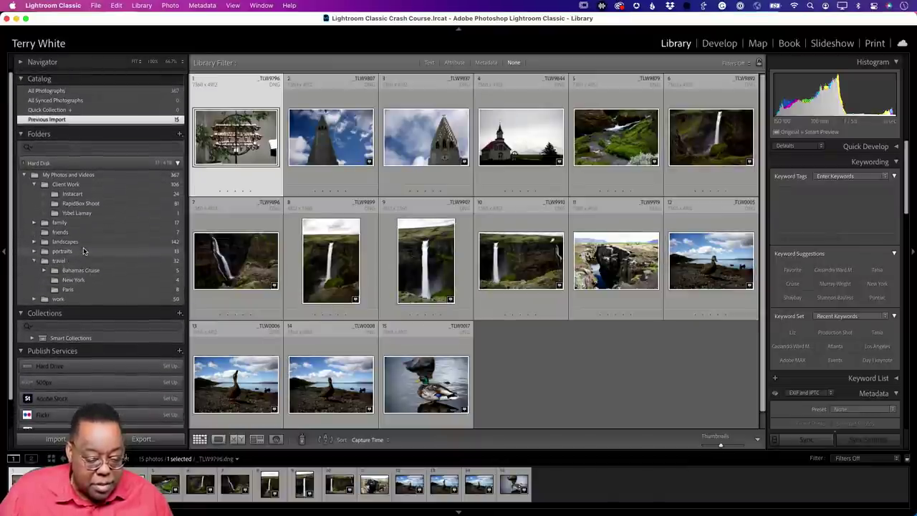
left_click(65, 92)
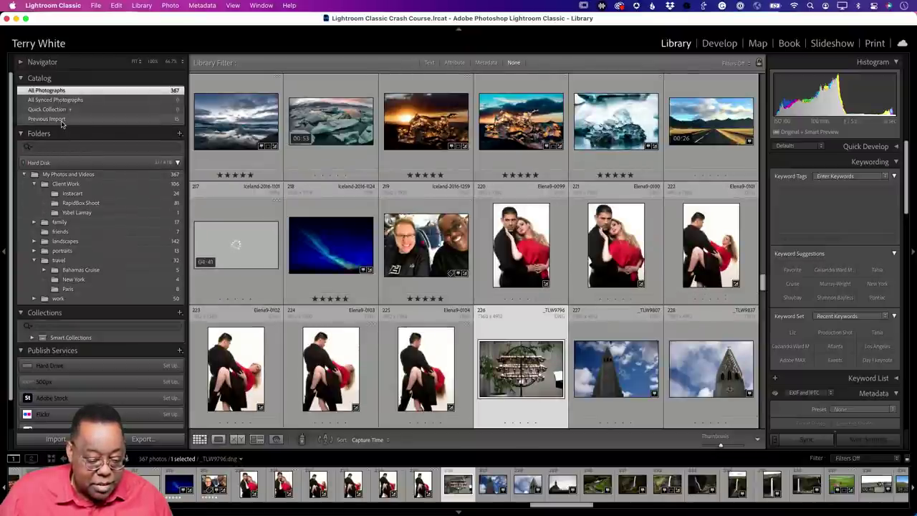
left_click(61, 121)
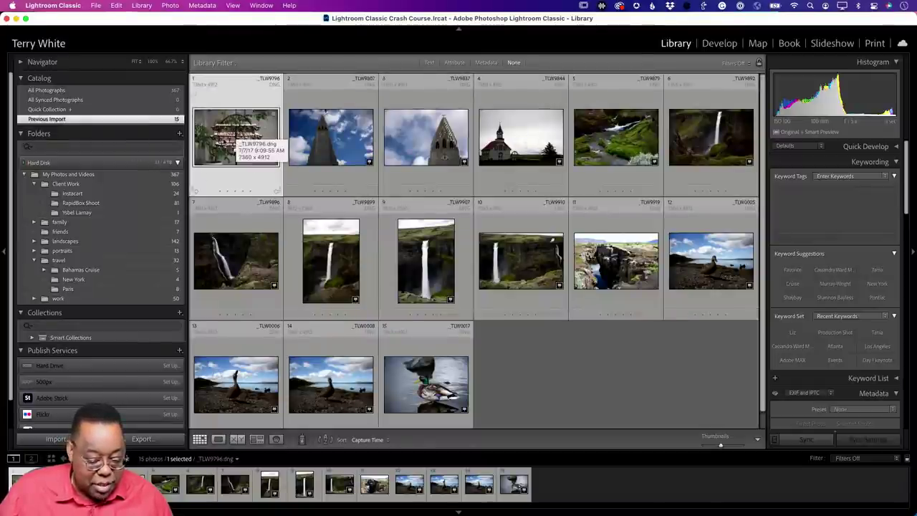
left_click(34, 241)
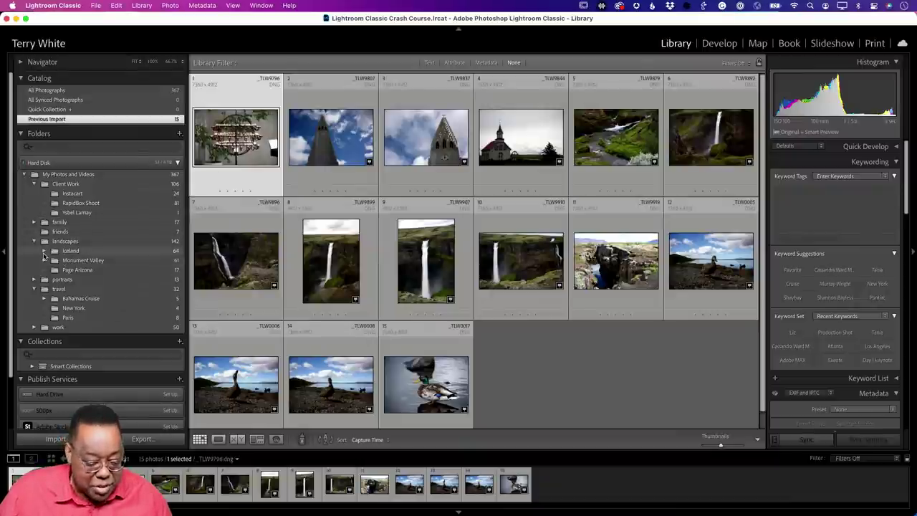
left_click(46, 252)
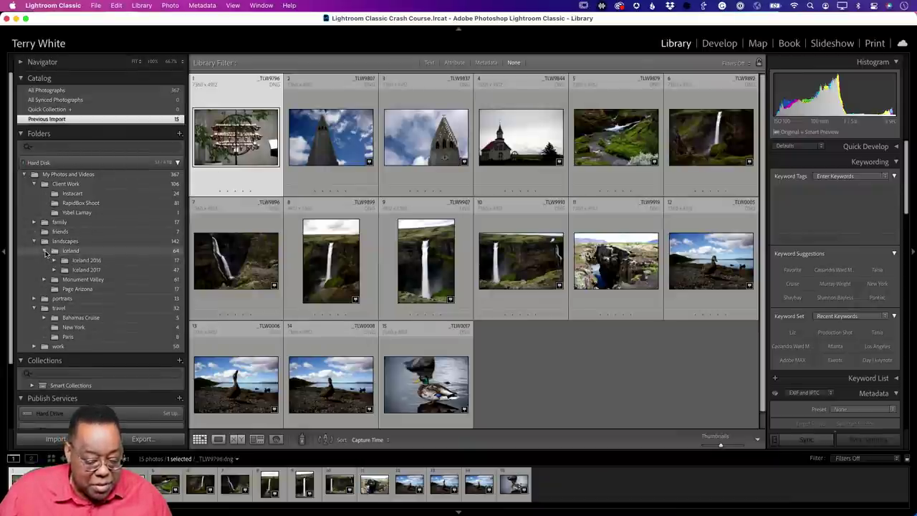
left_click(46, 252)
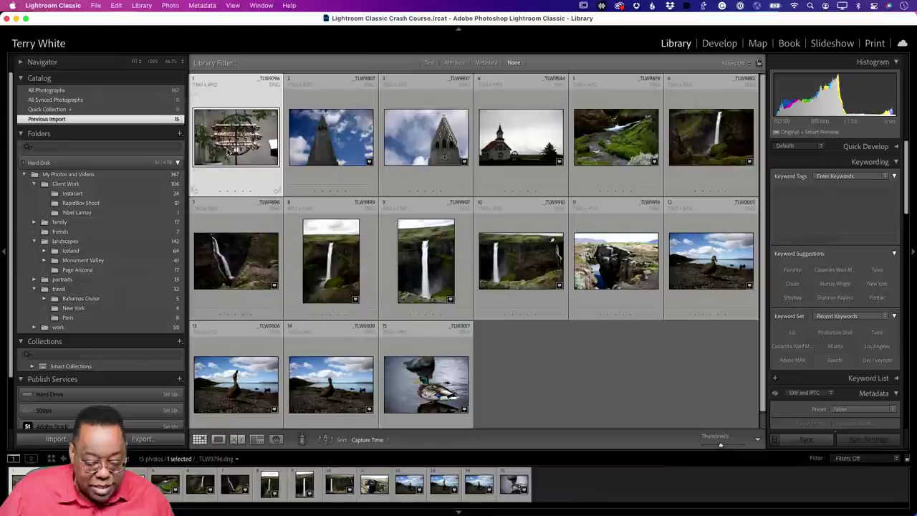
Go to the first imported photo's folder in the library and look through the folder list.
right_click(228, 151)
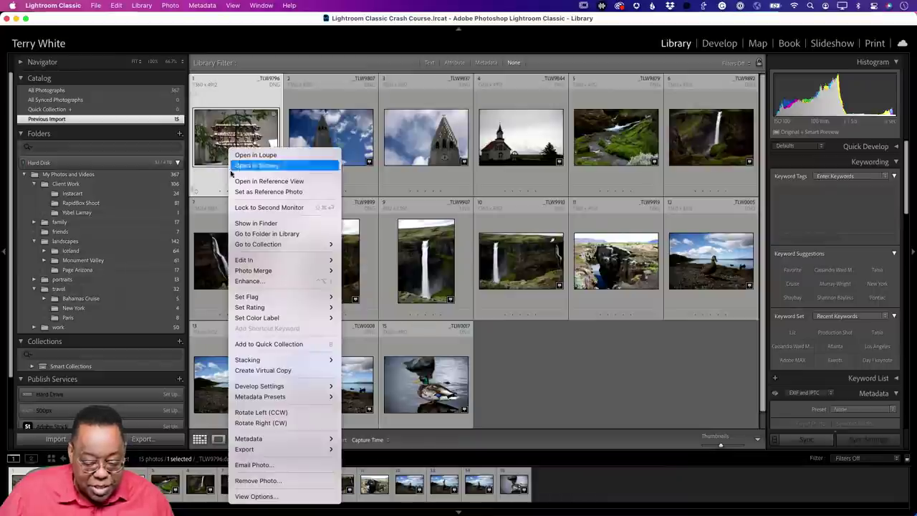
left_click(274, 234)
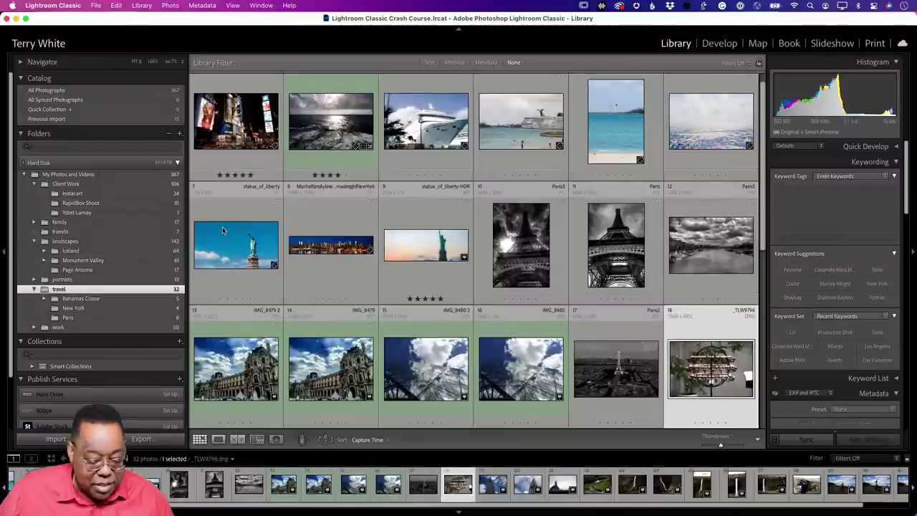
scroll(168, 255, "down", 2)
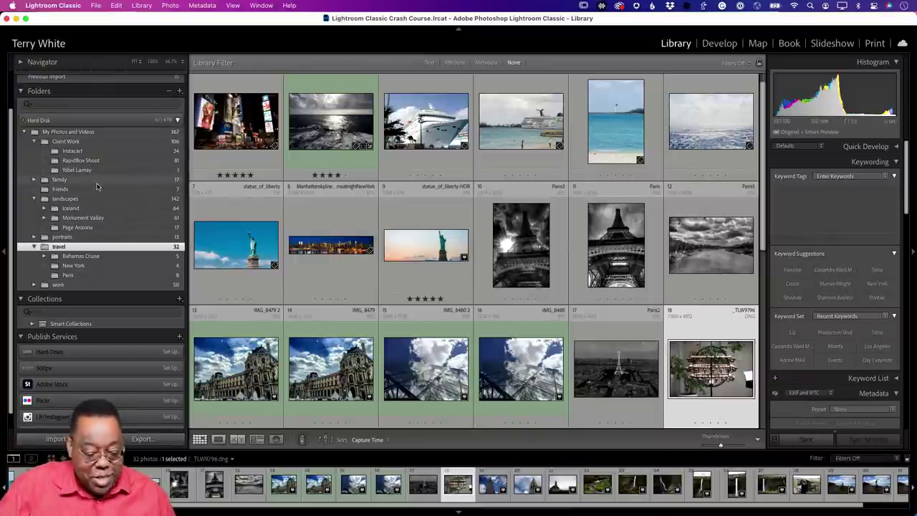
scroll(92, 179, "up", 3)
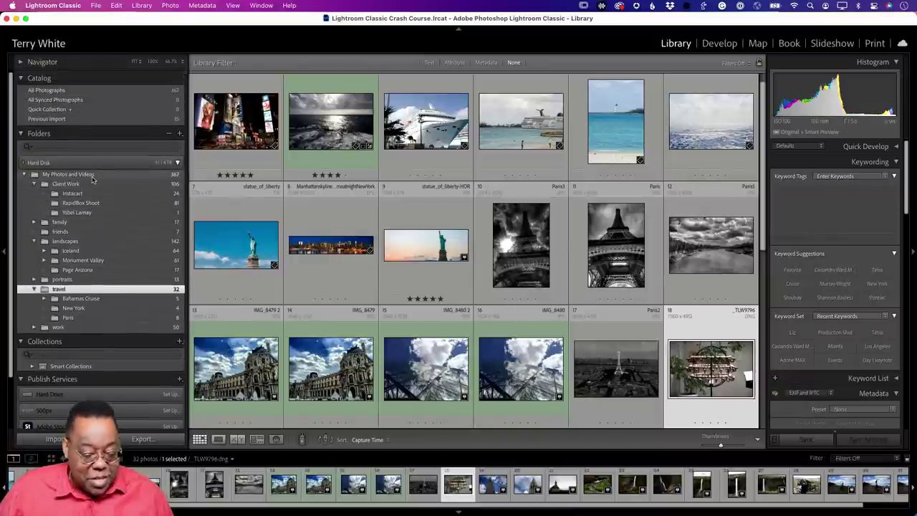
Review the previous import and the Iceland subfolders, collapse the landscapes folder, and select the travel folder.
left_click(71, 119)
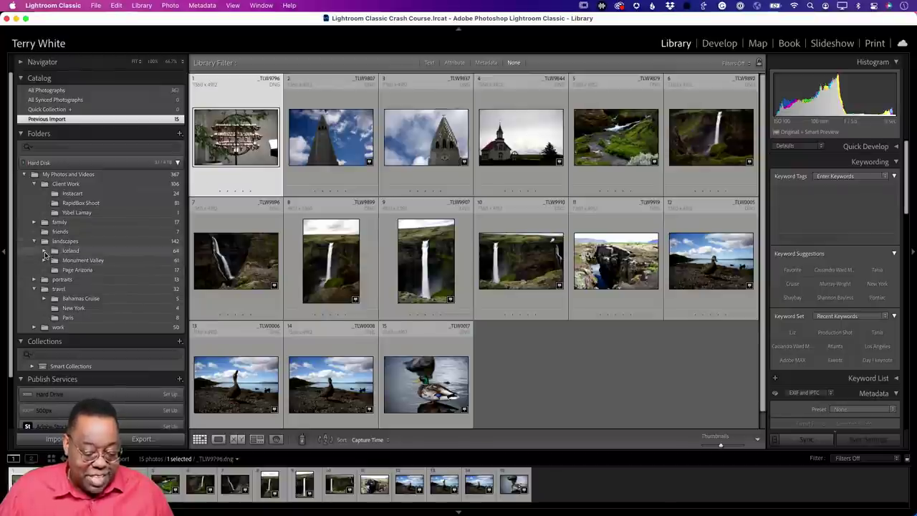
left_click(45, 252)
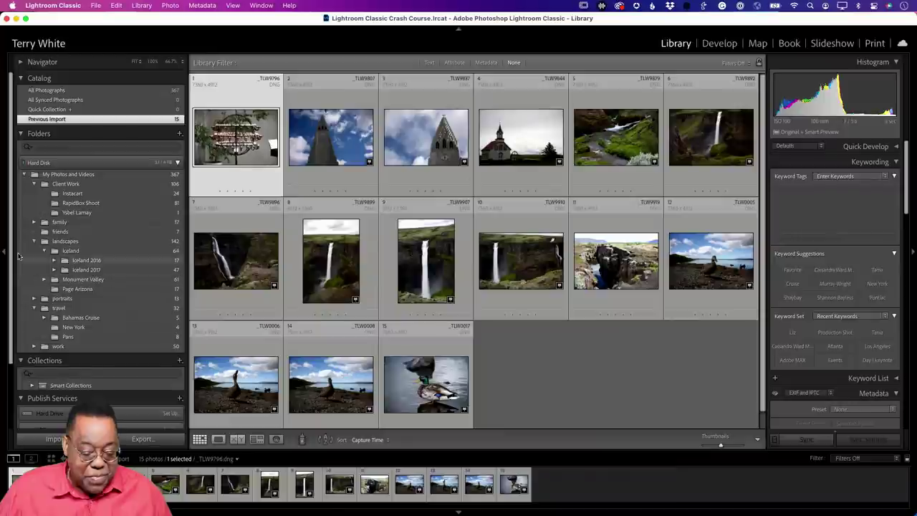
left_click(33, 241)
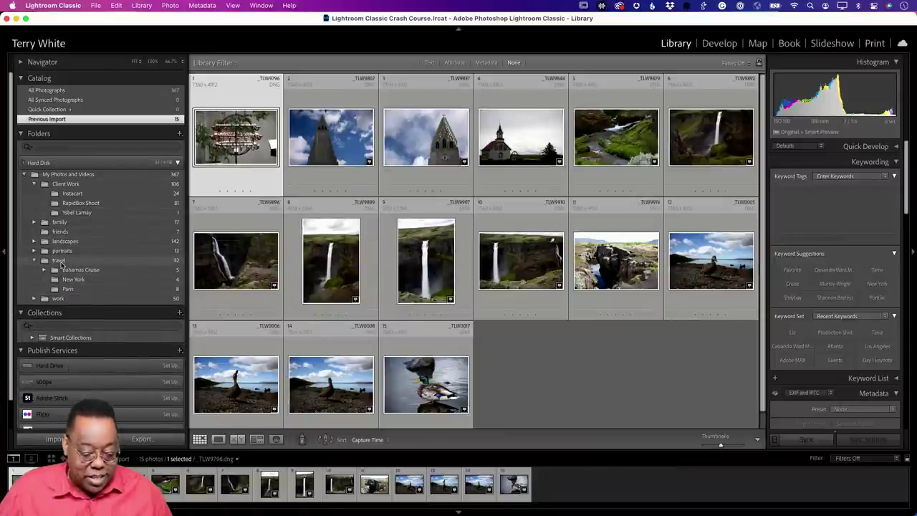
left_click(61, 262)
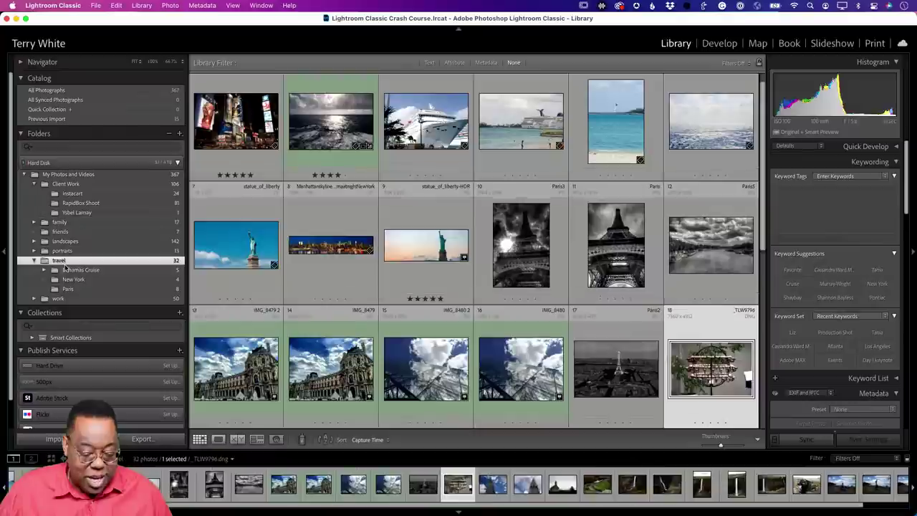
left_click(180, 134)
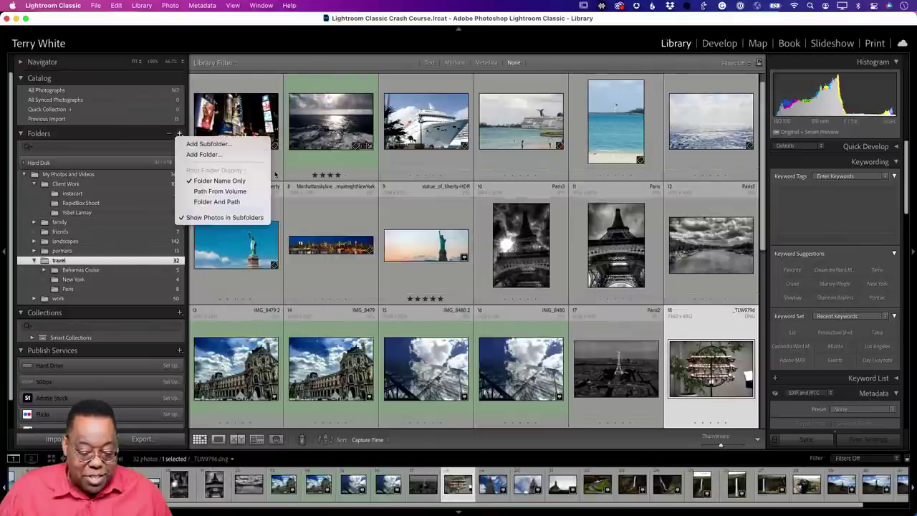
left_click(222, 155)
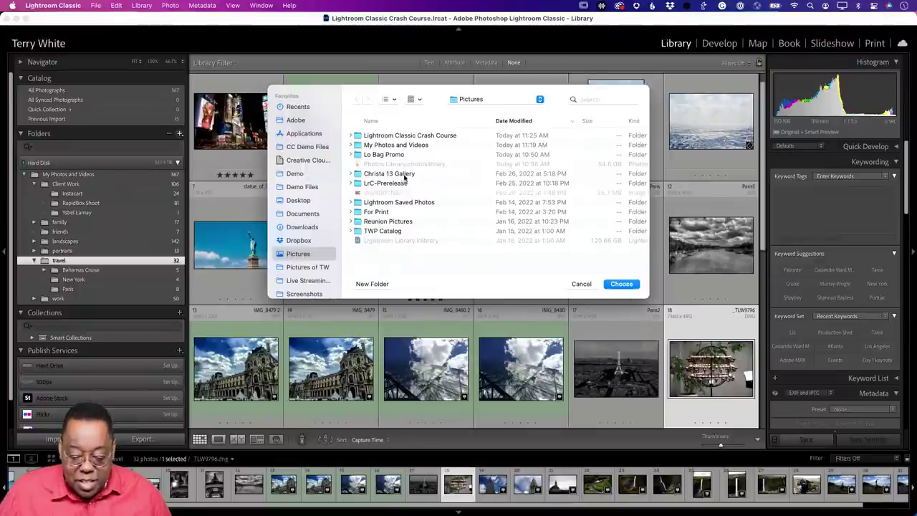
left_click(406, 146)
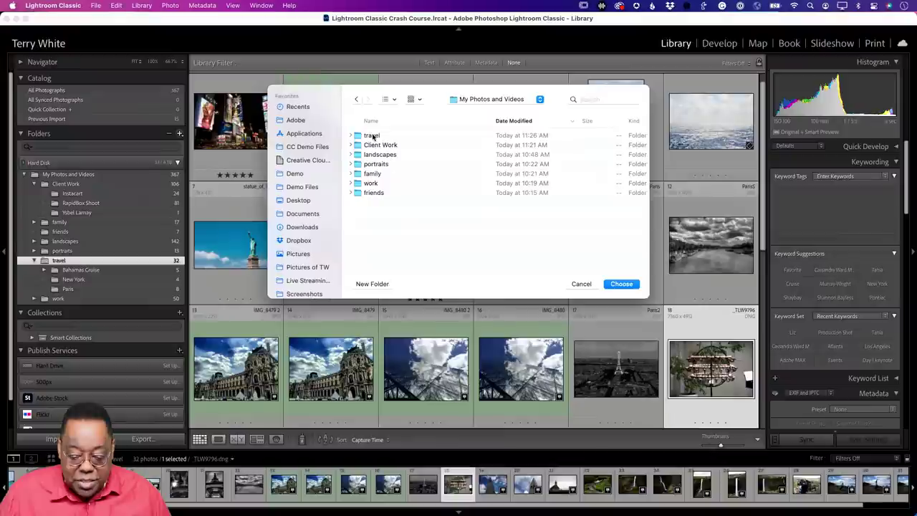
double_click(372, 135)
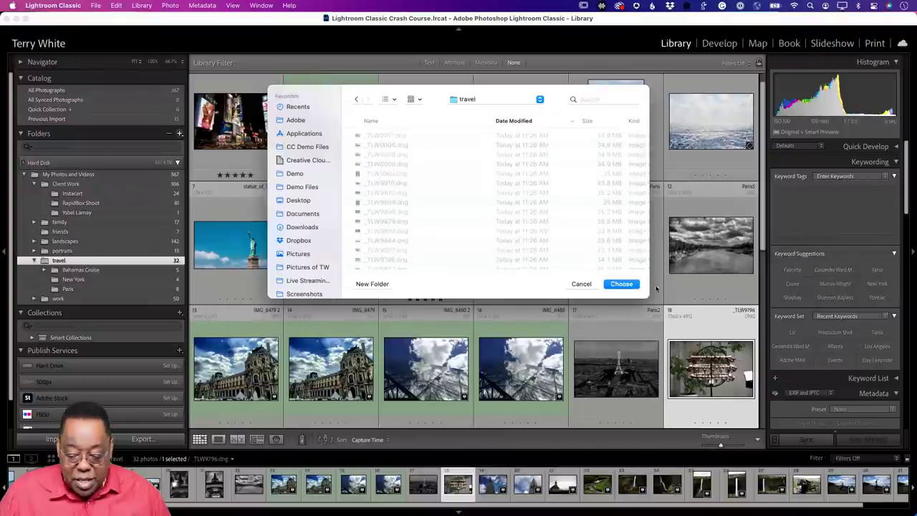
left_click(620, 284)
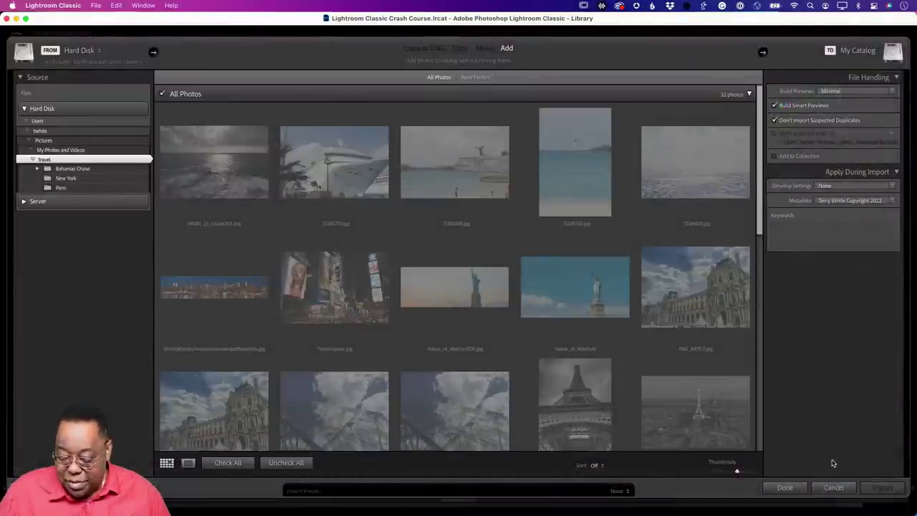
left_click(833, 487)
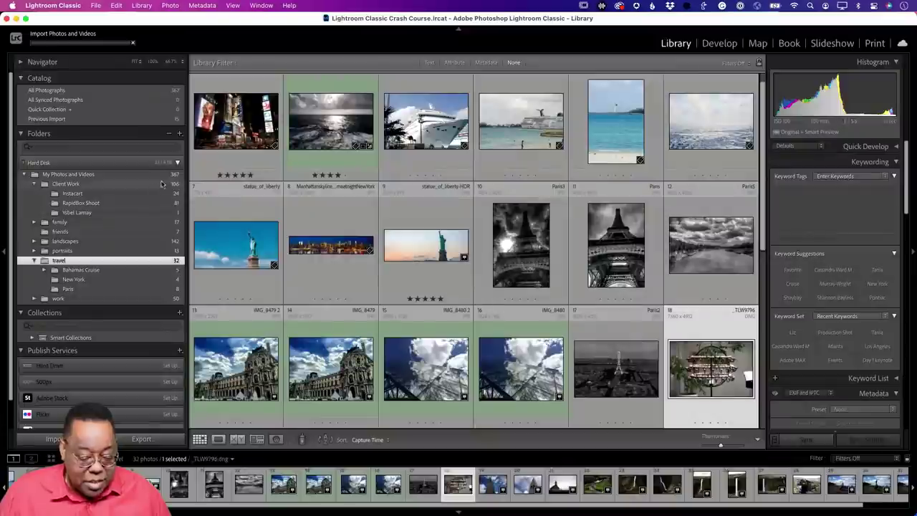
Create a subfolder named Iceland Trip inside the travel folder.
left_click(179, 133)
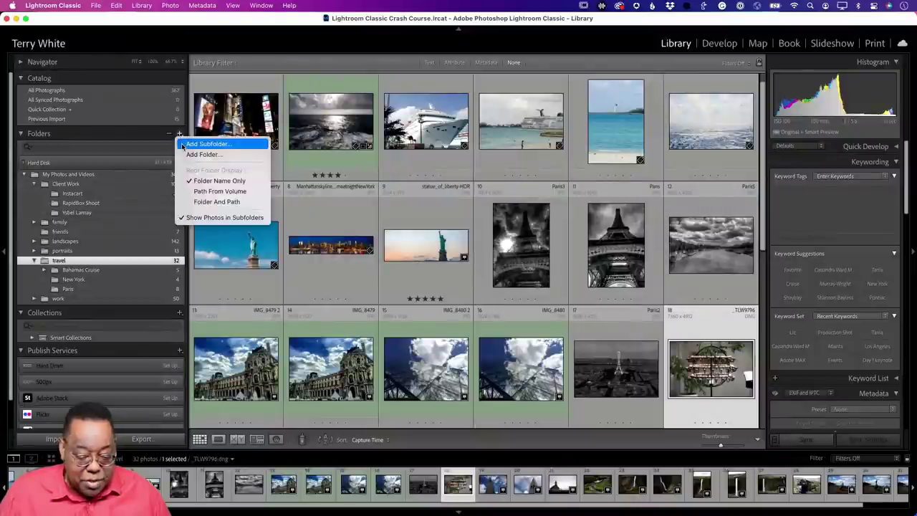
left_click(204, 144)
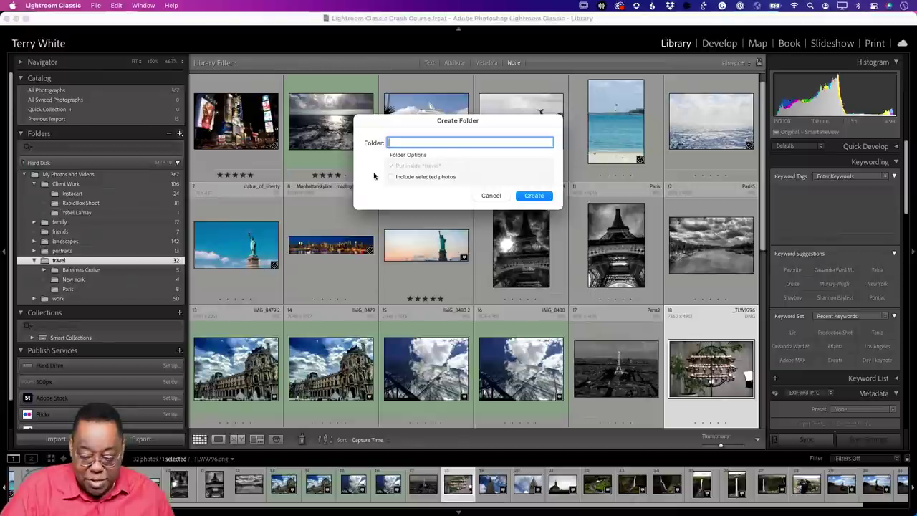
type("Lic")
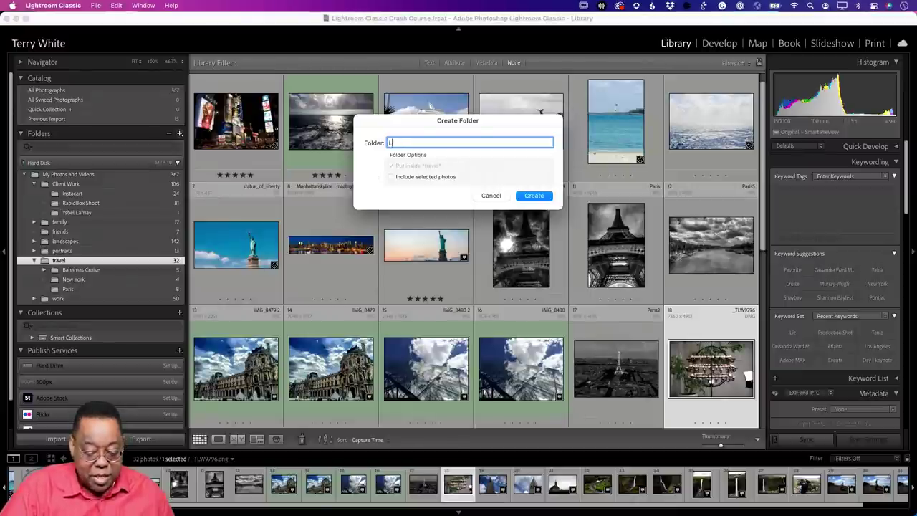
key("BackSpace")
key("BackSpace")
key("BackSpace")
type("Ic")
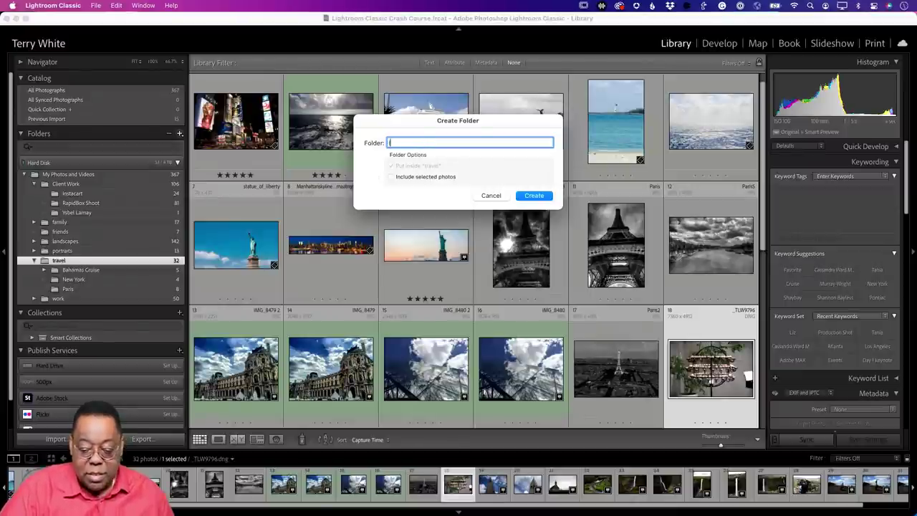
type("e")
key("BackSpace")
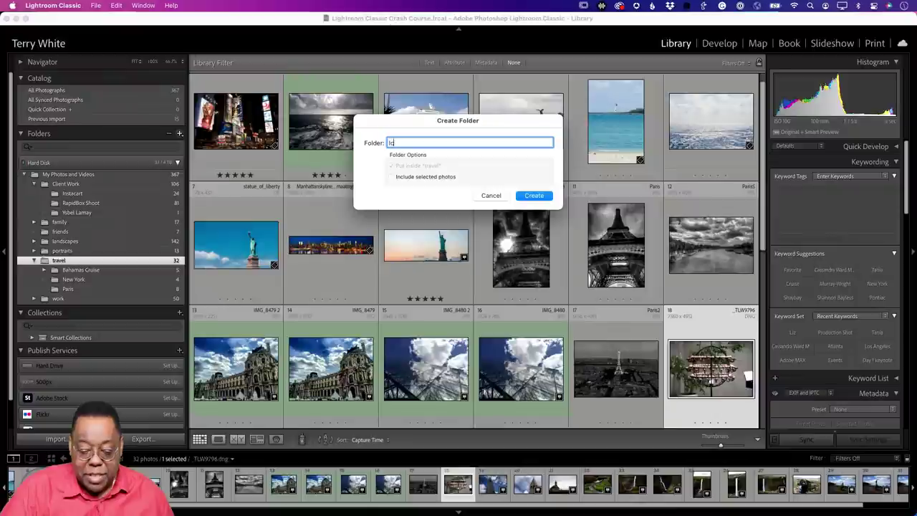
type("eland Trip")
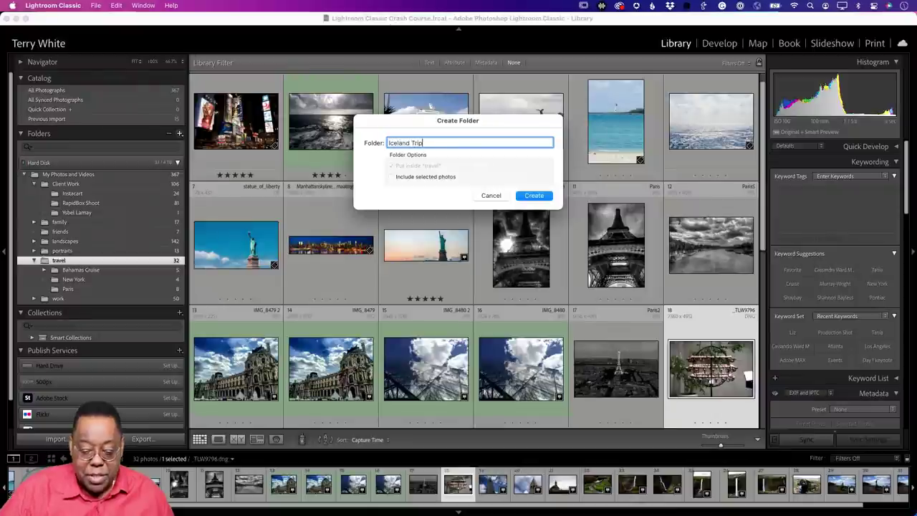
left_click(534, 195)
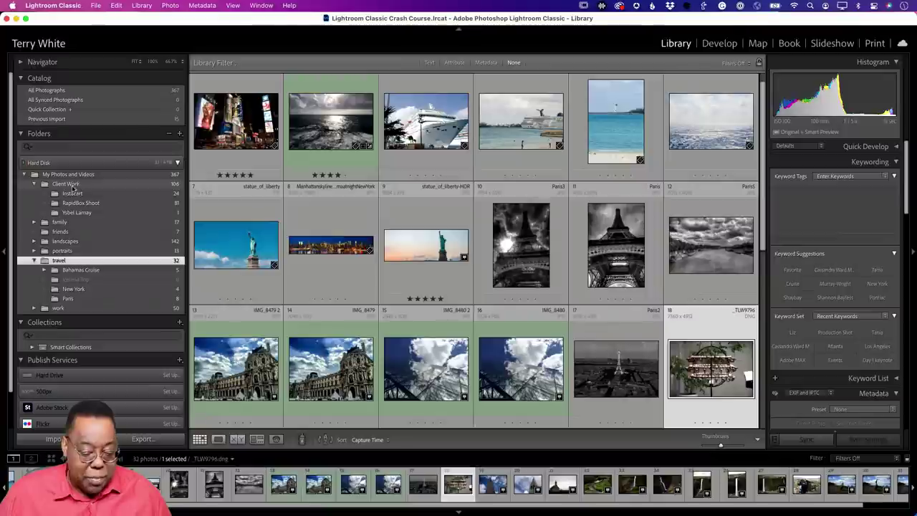
Move all photos of the previous import into the Iceland Trip folder under travel.
left_click(60, 120)
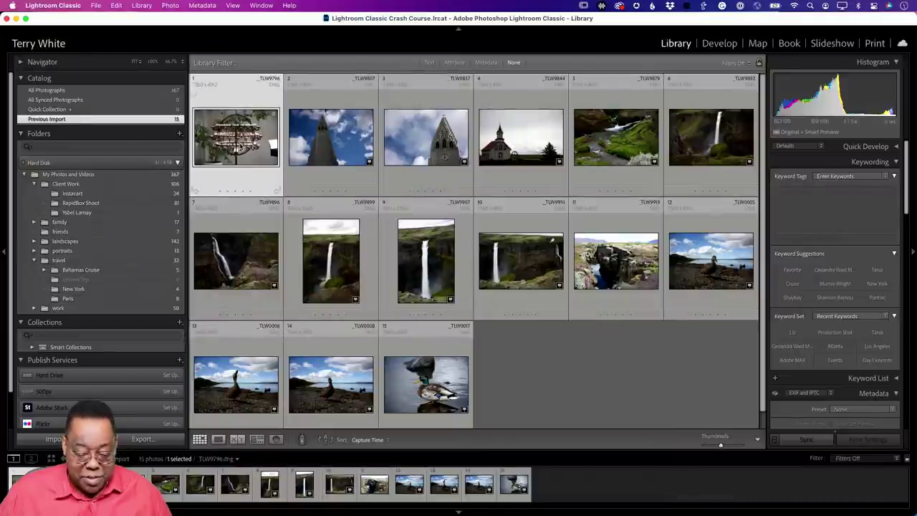
key("super+a")
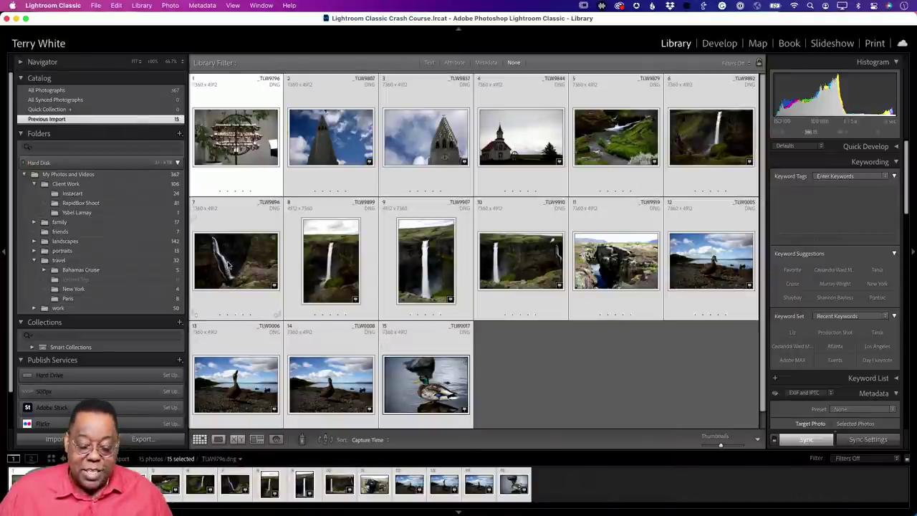
left_click_drag(231, 264, 144, 279)
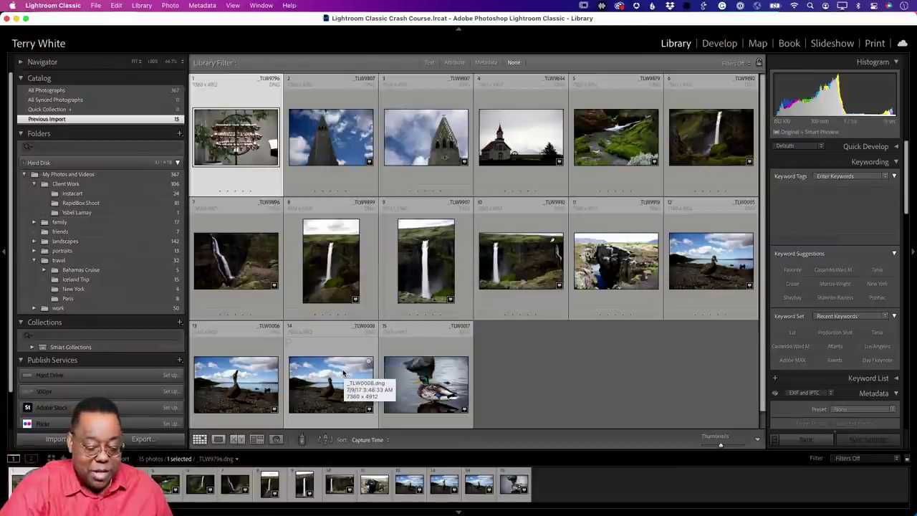
Switch to Finder, examine the files in the Iceland Trip folder under travel, and return to Lightroom Classic.
key("super+Tab")
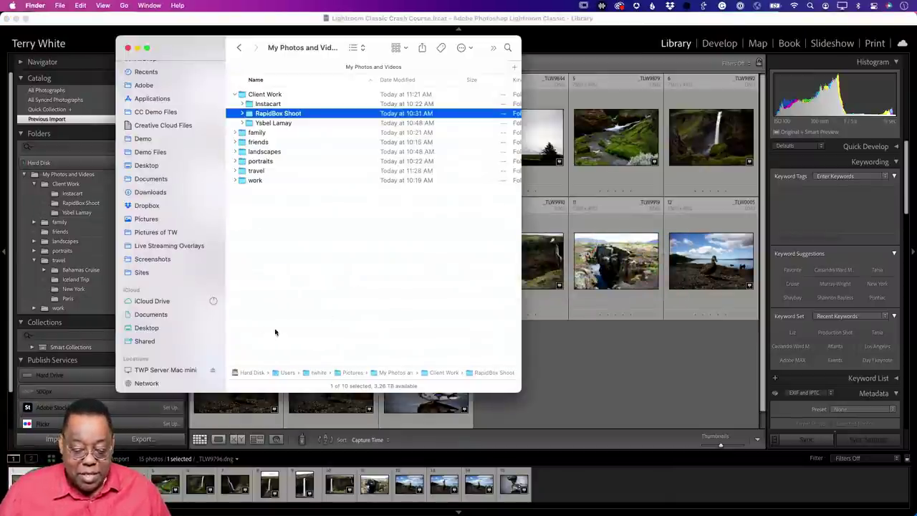
left_click(235, 171)
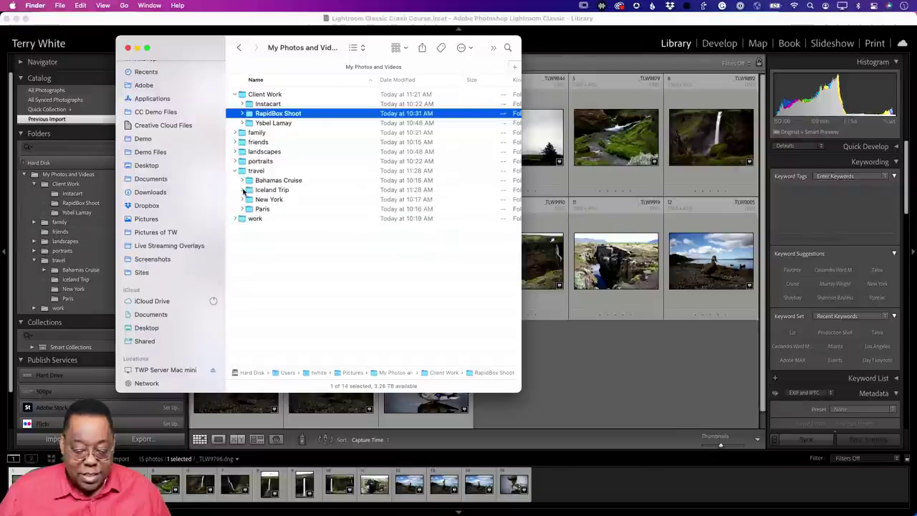
left_click(243, 190)
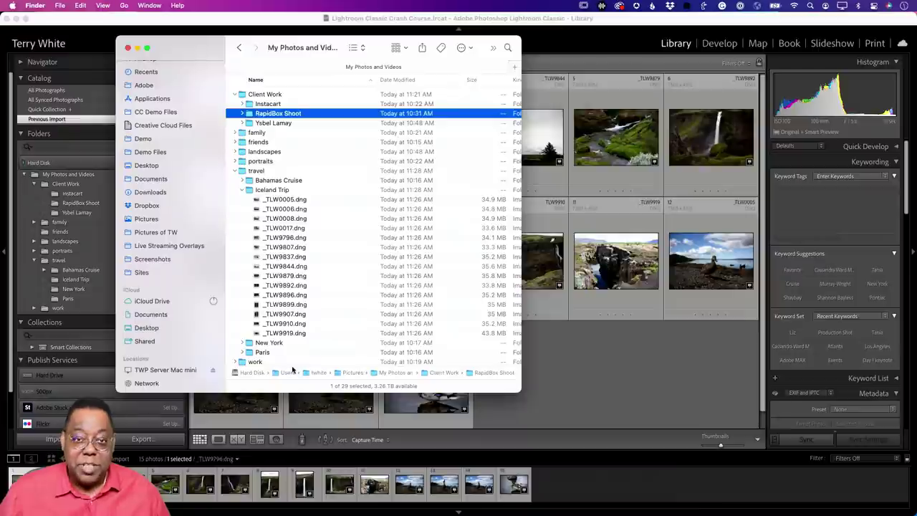
left_click(242, 21)
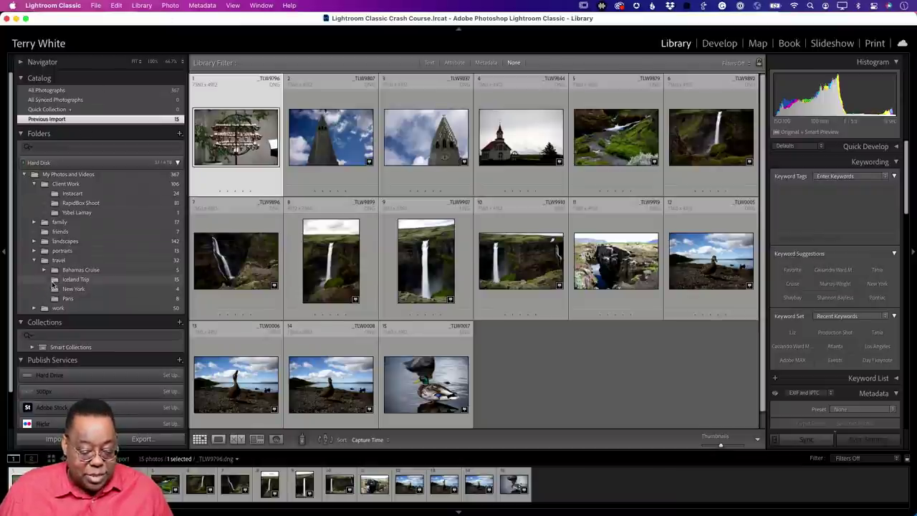
Move the Iceland Trip folder from travel to landscapes and nest it inside the Iceland folder there.
left_click_drag(55, 279, 69, 246)
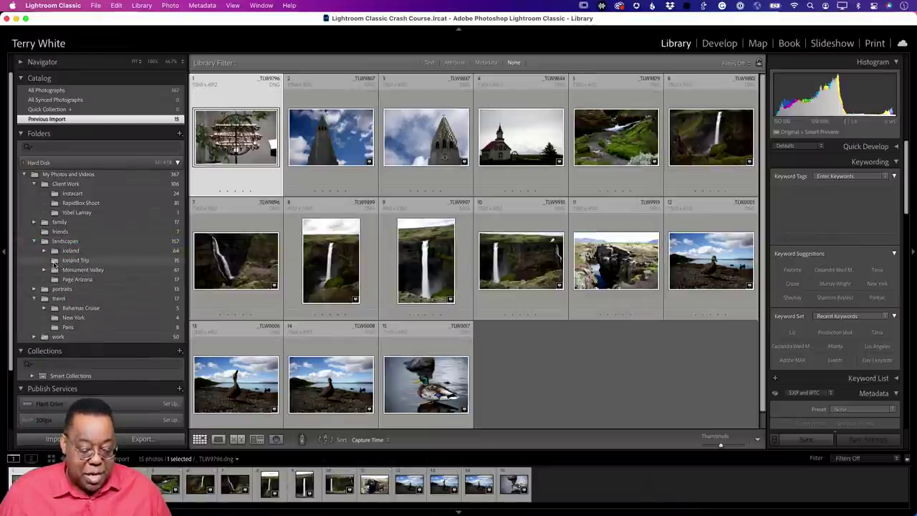
left_click_drag(56, 264, 69, 251)
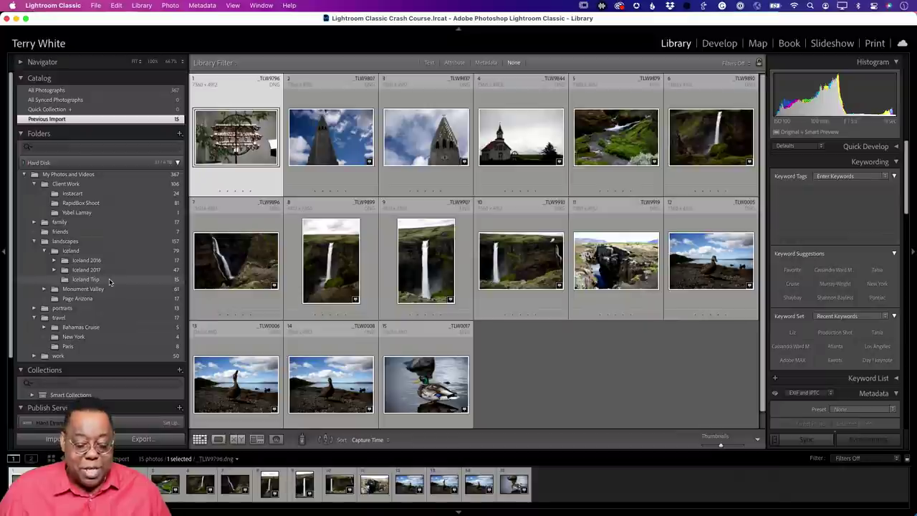
Switch to Finder, examine the travel folder and the Iceland folder under landscapes, and return to Lightroom Classic.
key("super+Tab")
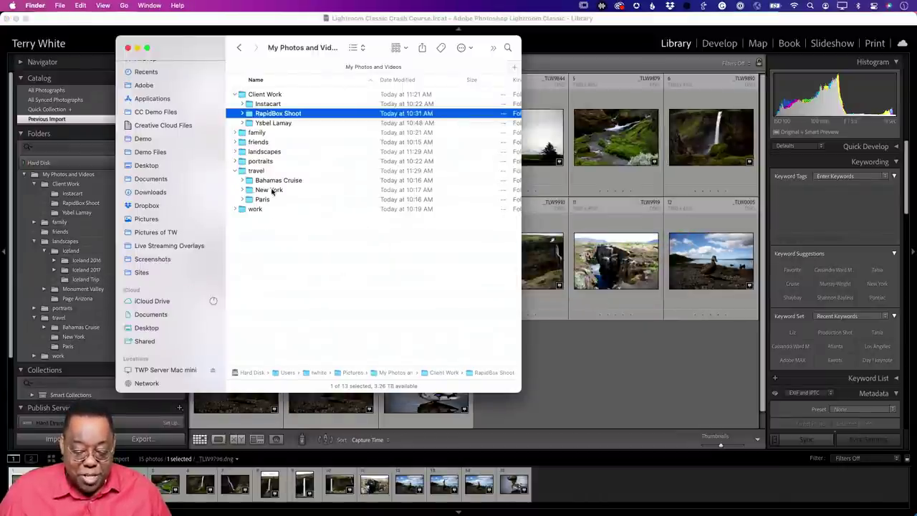
left_click(235, 170)
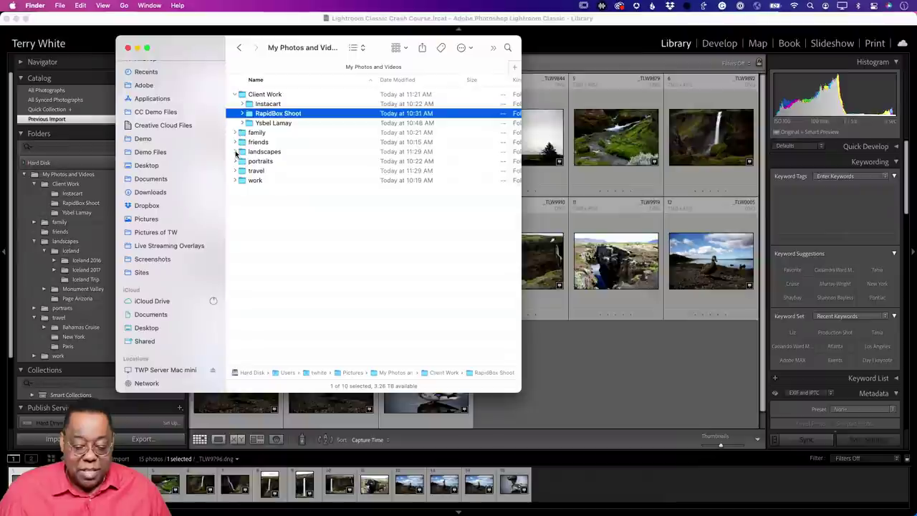
left_click(235, 151)
left_click(242, 161)
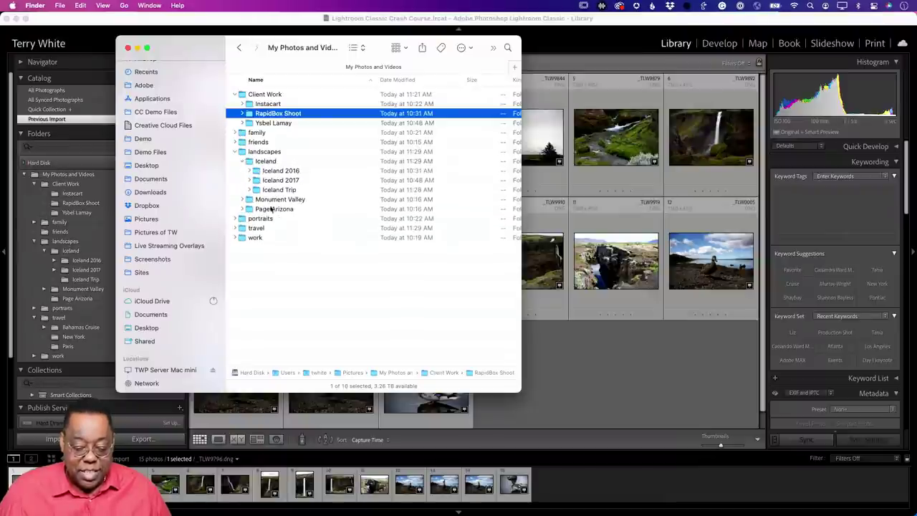
key("super+Tab")
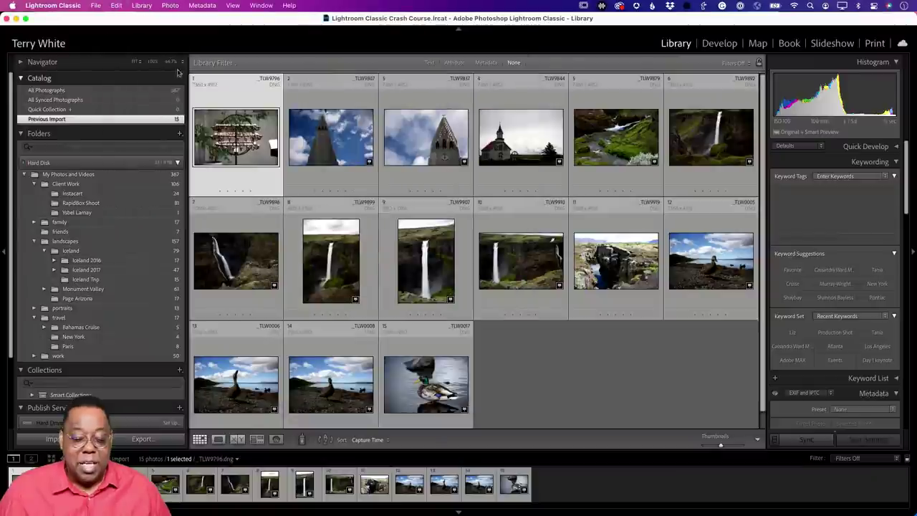
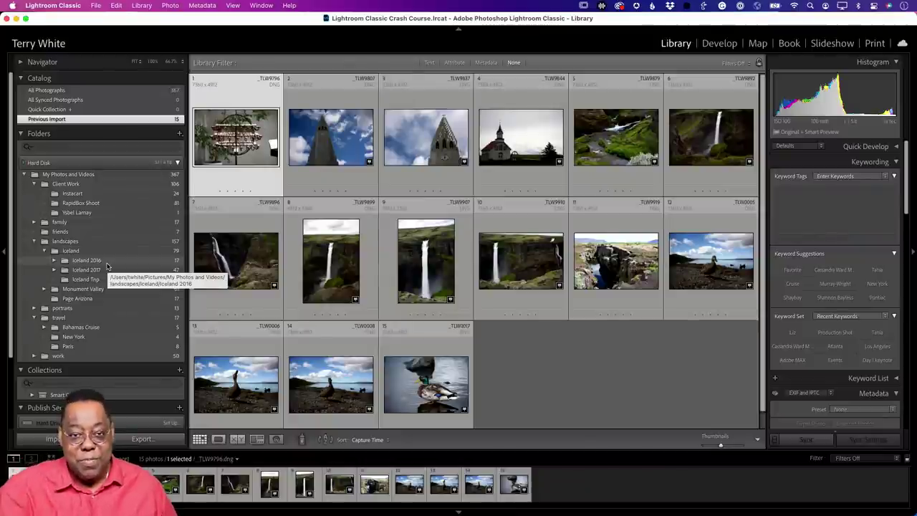
Check the My Photos and Videos folder structure in Finder against the Lightroom Classic folder list, and return to Lightroom Classic.
key("super+Tab")
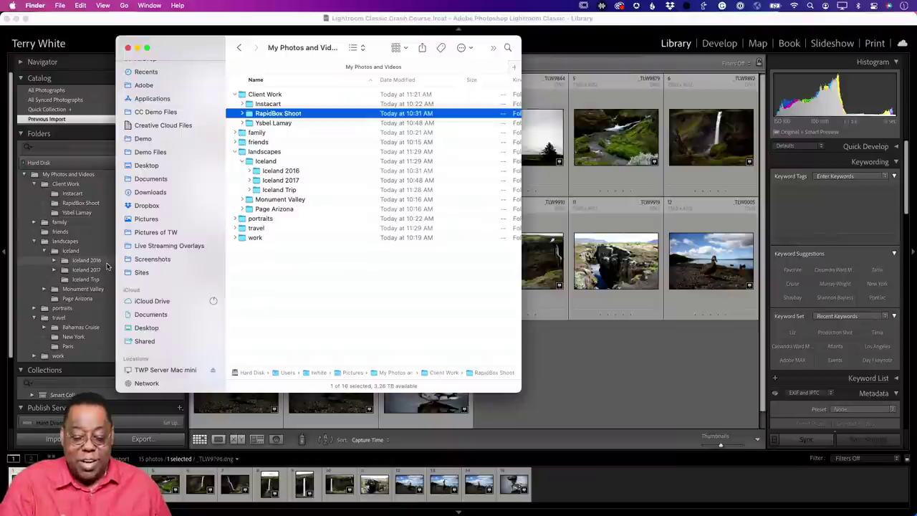
key("super+Tab")
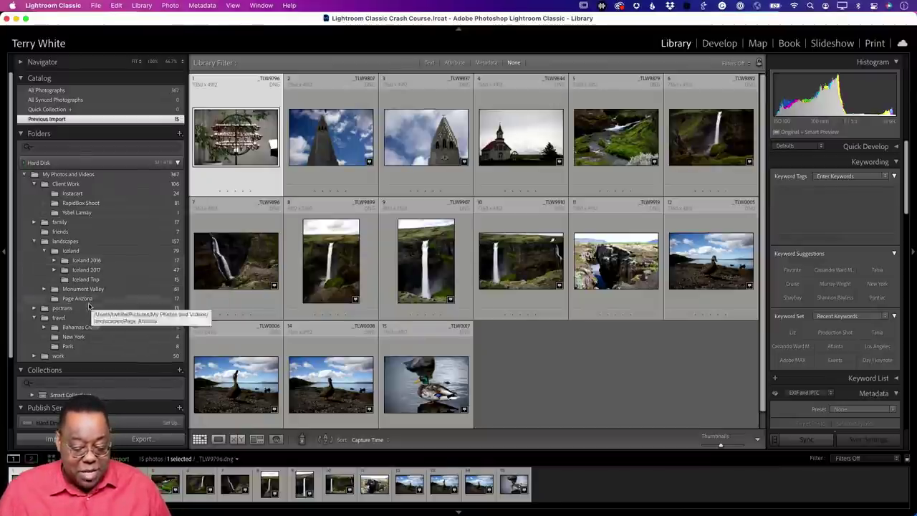
Collapse the Client Work and travel folders in the folder list.
scroll(118, 258, "down", 3)
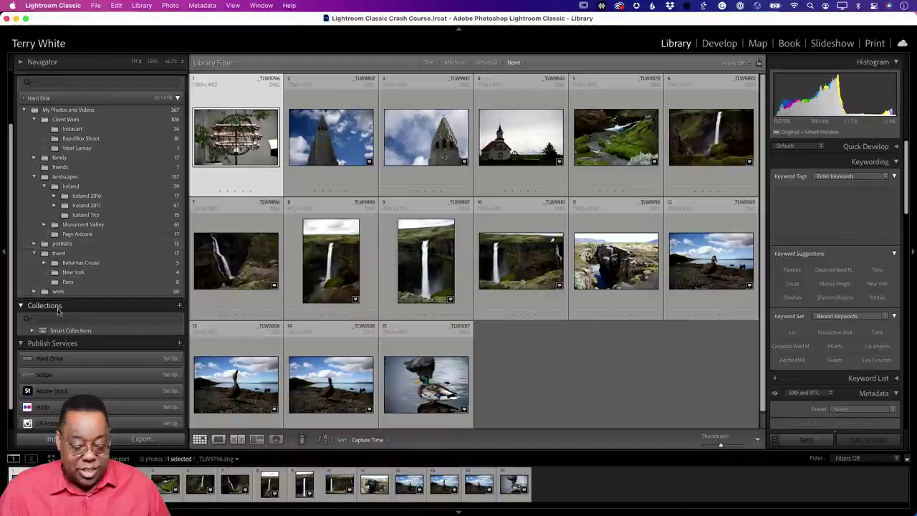
left_click(35, 121)
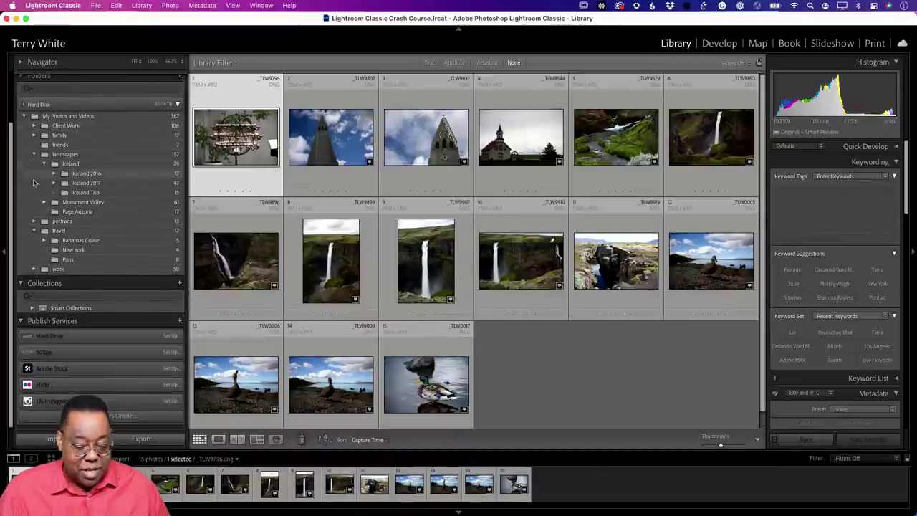
left_click(34, 231)
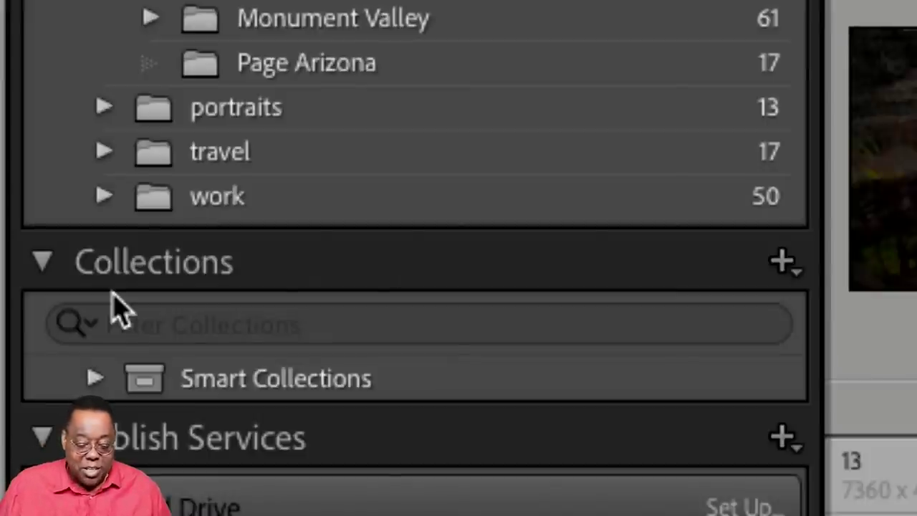
Create a collection named Iceland Favorites without including the selected photos.
left_click(781, 262)
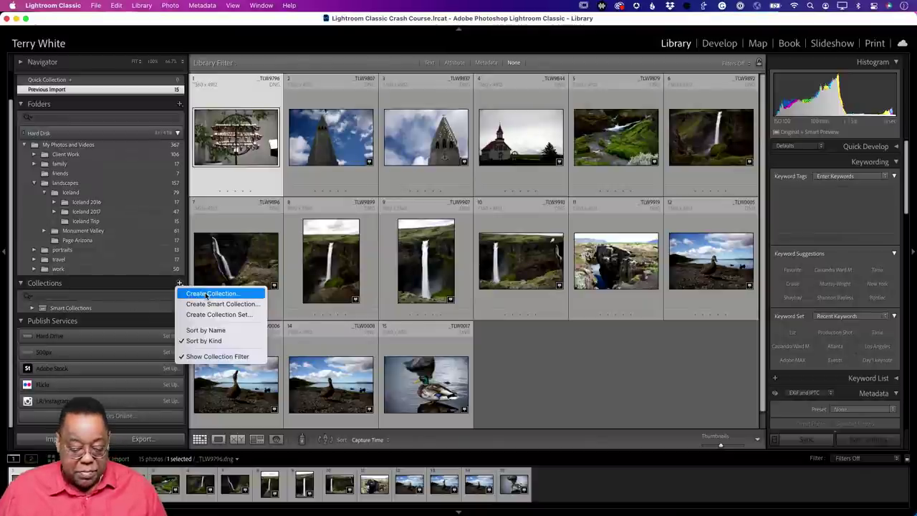
left_click(207, 294)
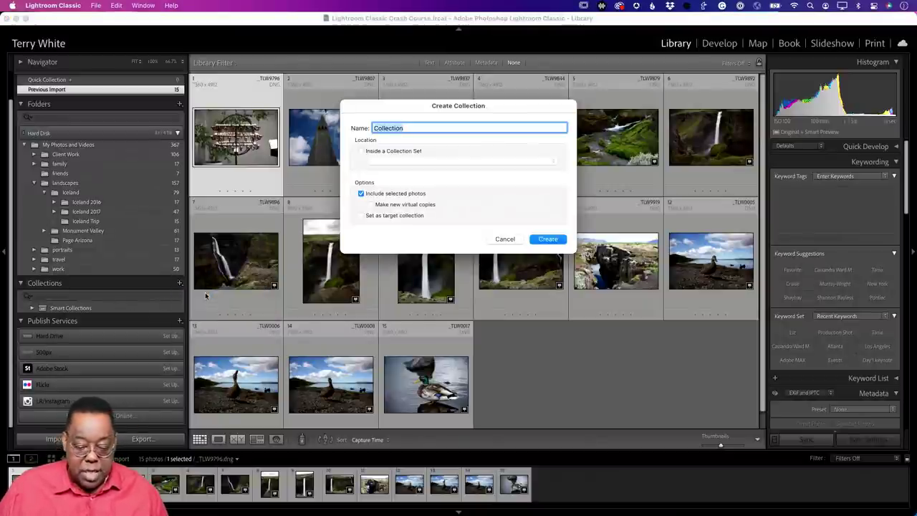
type("Ic")
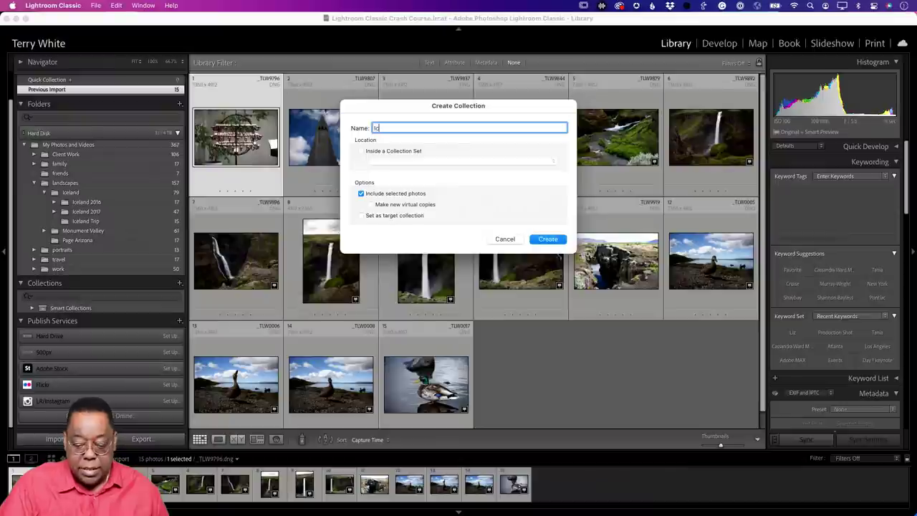
type("eland Favorites")
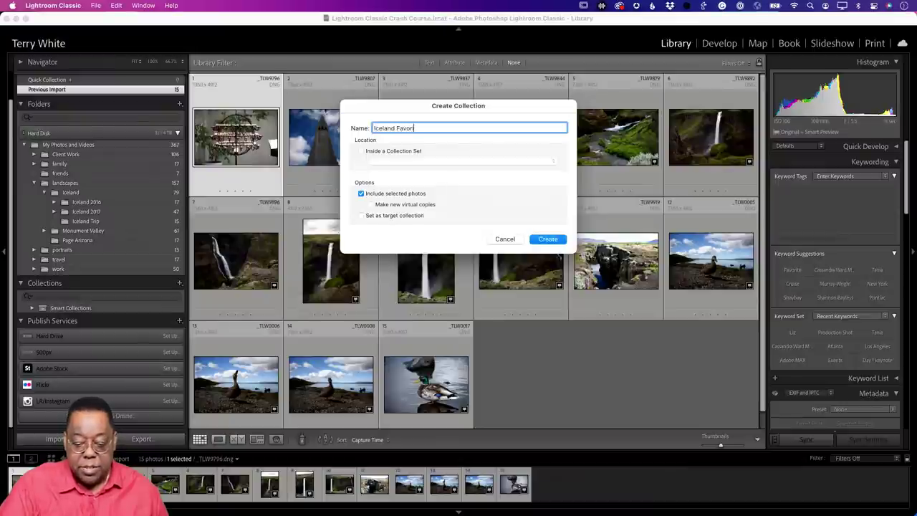
left_click(389, 197)
left_click(388, 197)
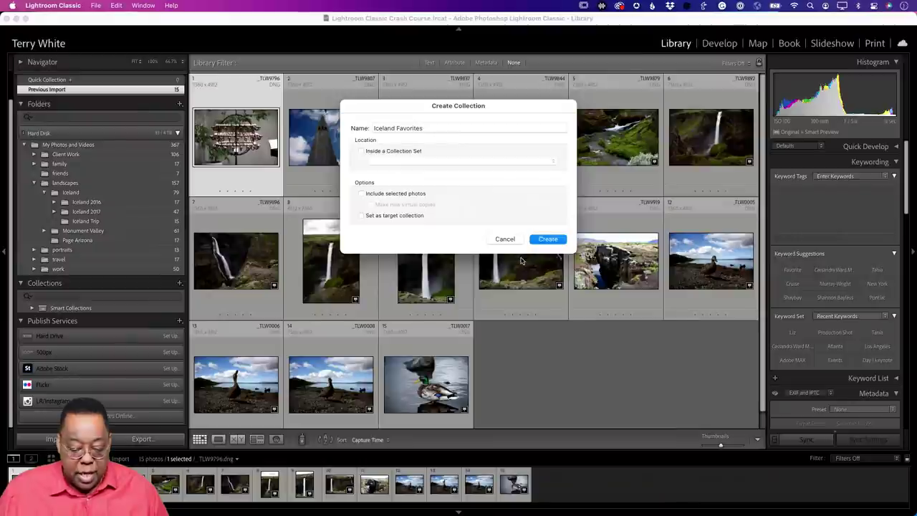
left_click(548, 240)
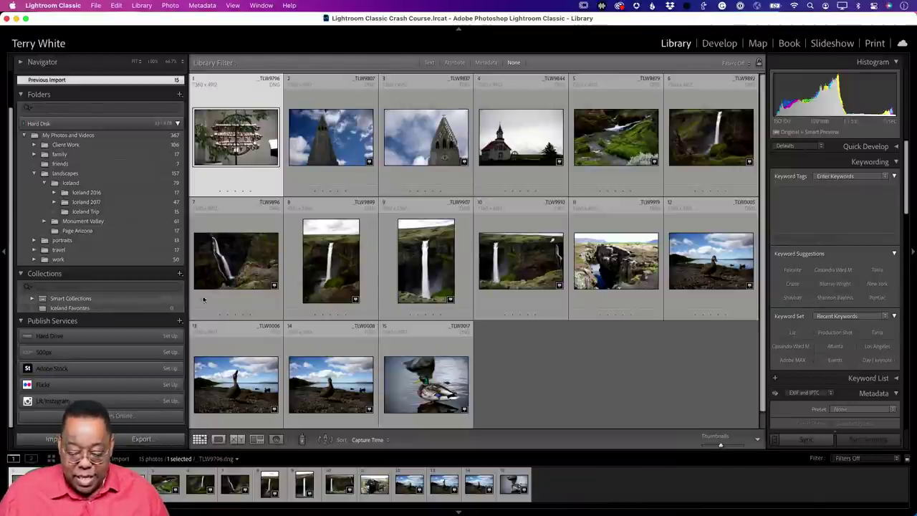
Add the waterfall photo _TLW9907 from the previous import to the Iceland Favorites collection and display that collection.
left_click(423, 271)
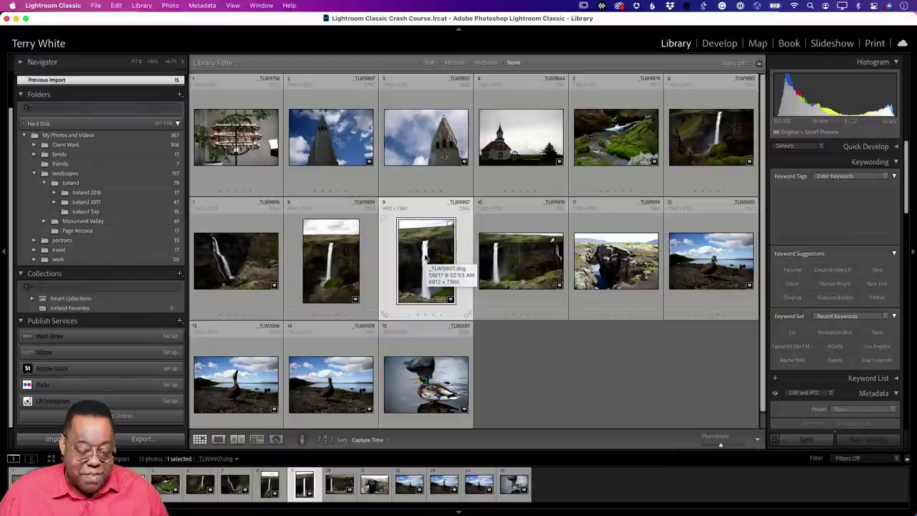
left_click_drag(426, 258, 138, 304)
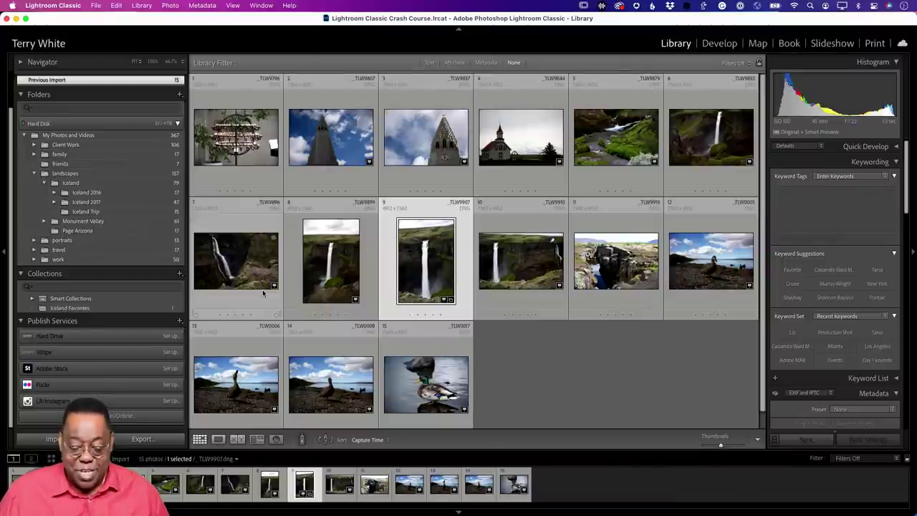
left_click(116, 308)
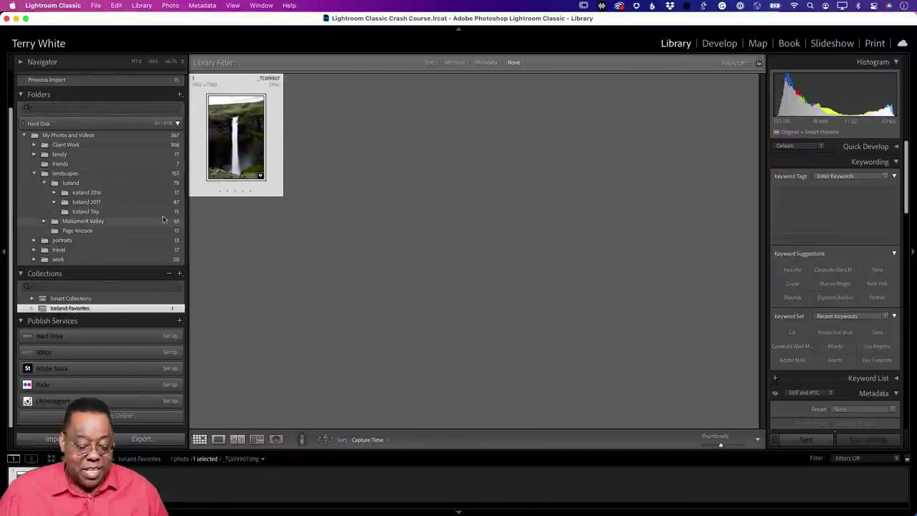
Add photos Iceland-2016-0157, 0353, 0393, 0570-Edit and 1124 from the Iceland 2016 folder to the Iceland Favorites collection.
left_click(118, 192)
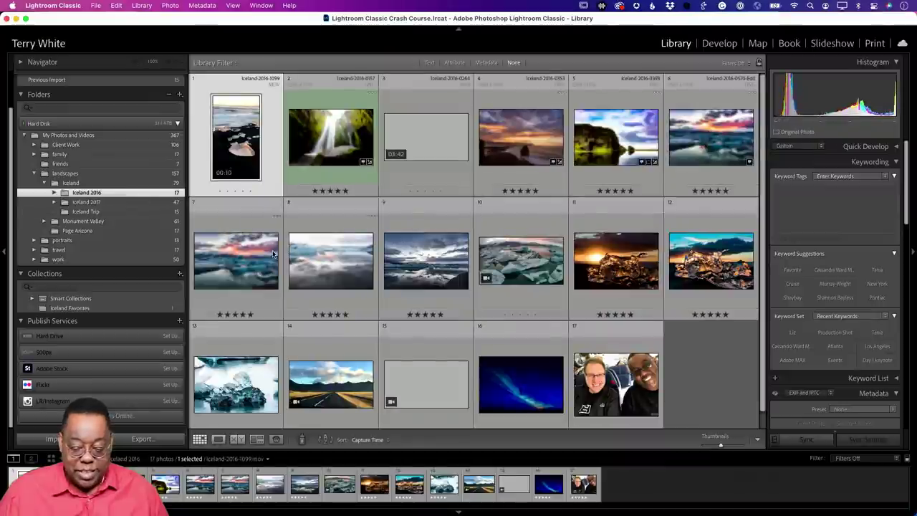
left_click(334, 148)
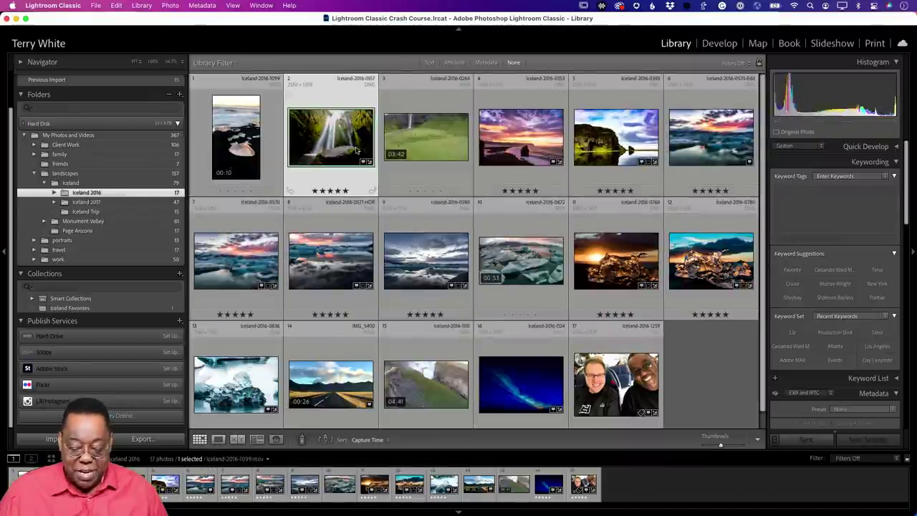
left_click(553, 143, "super")
left_click(615, 138, "super")
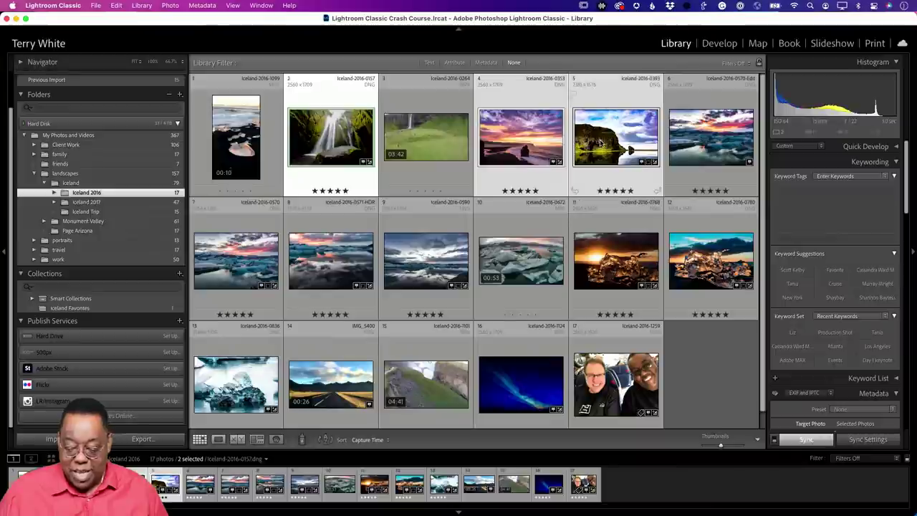
left_click(709, 137, "super")
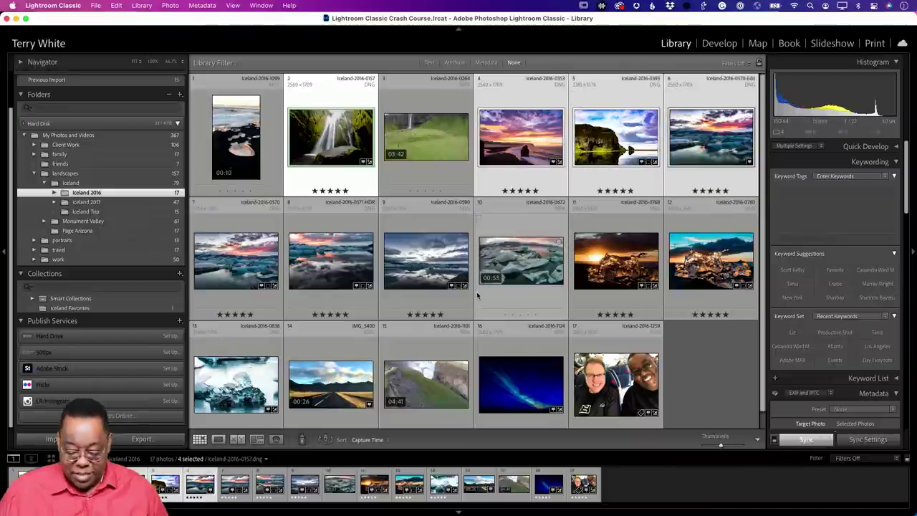
left_click(510, 386, "super")
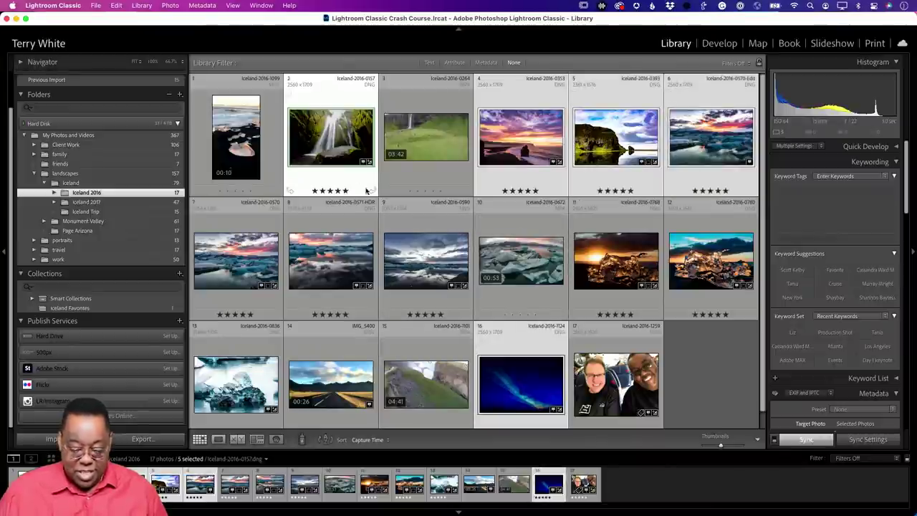
left_click_drag(337, 149, 129, 308)
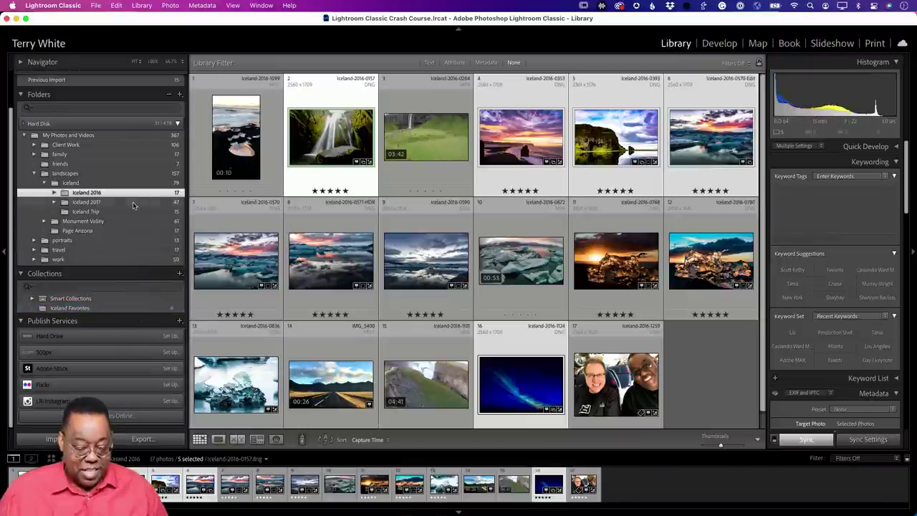
left_click(110, 201)
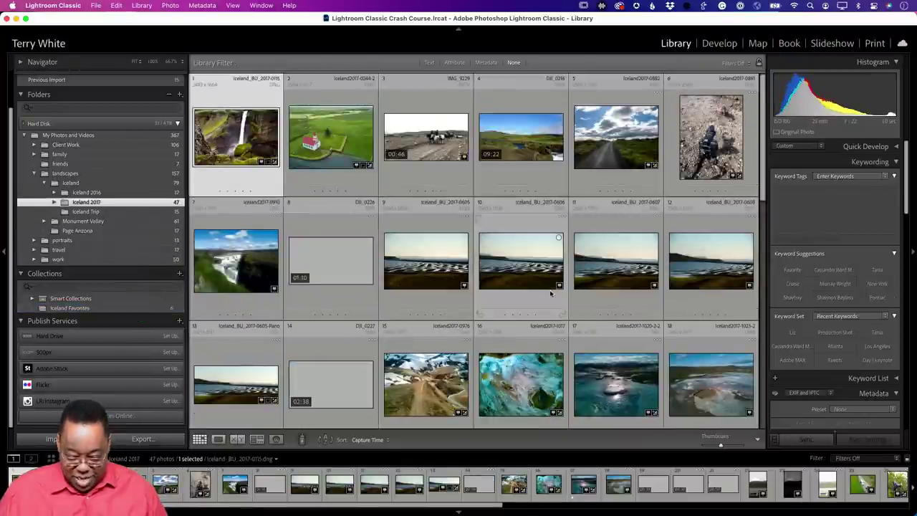
scroll(551, 292, "down", 5)
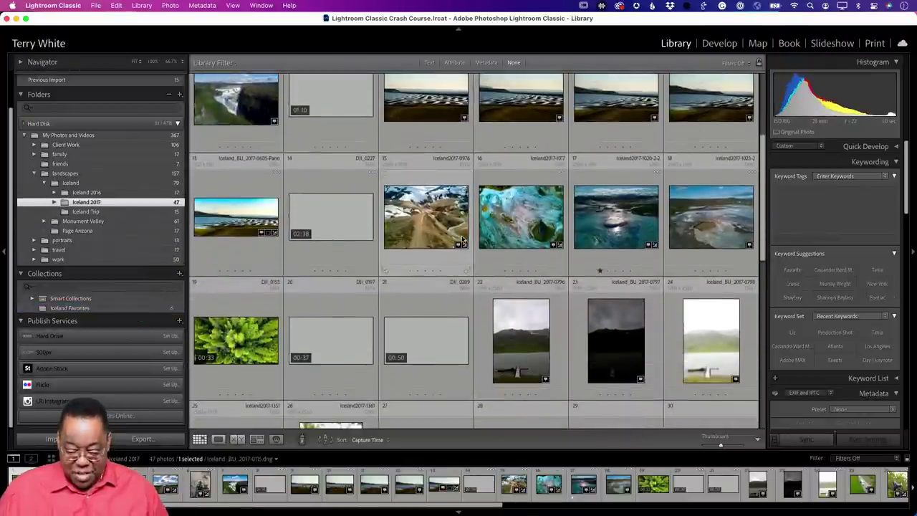
left_click(432, 223, "super")
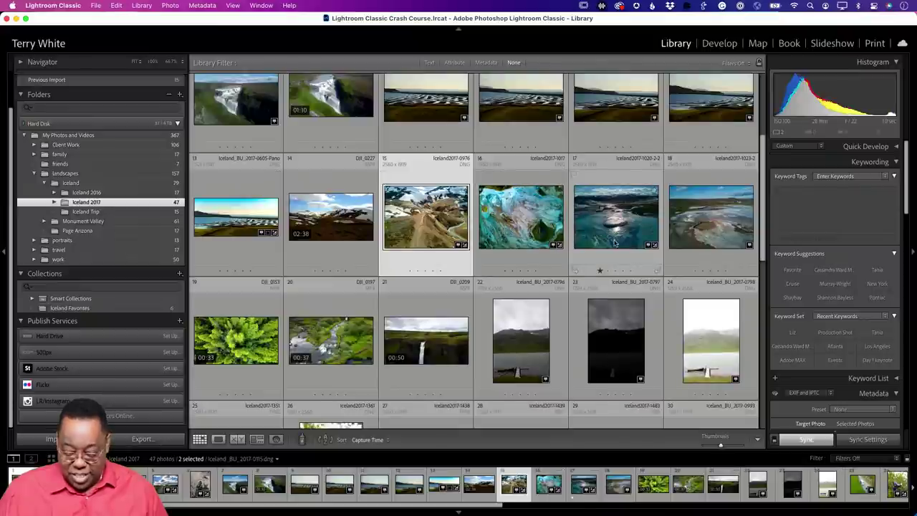
left_click(595, 267, "super")
scroll(591, 297, "down", 2)
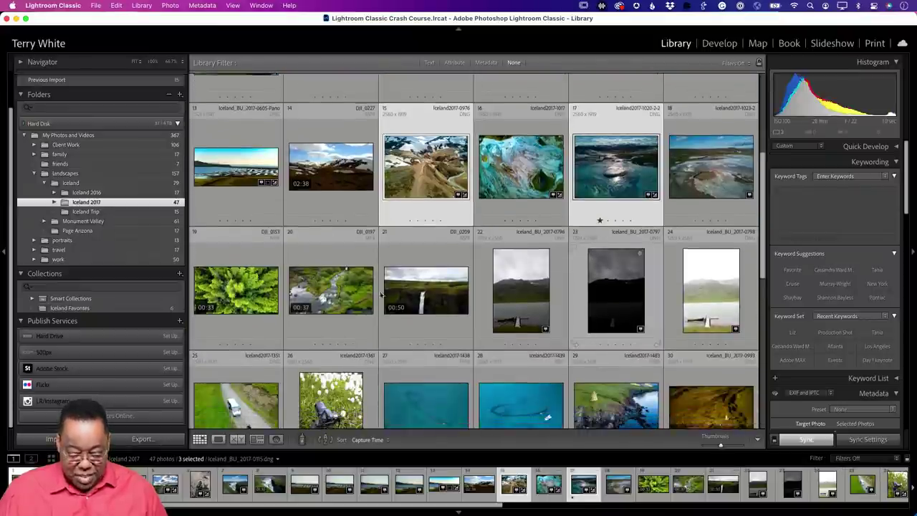
left_click(228, 285, "super")
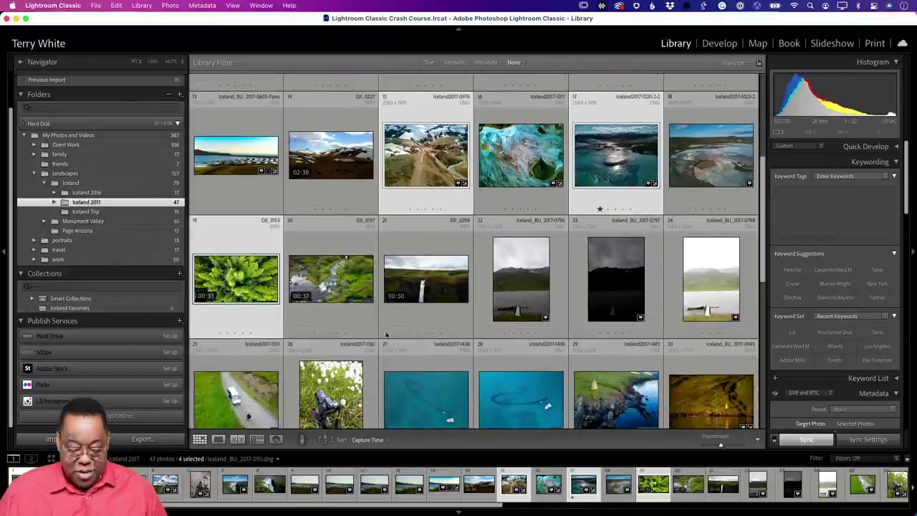
scroll(451, 360, "down", 3)
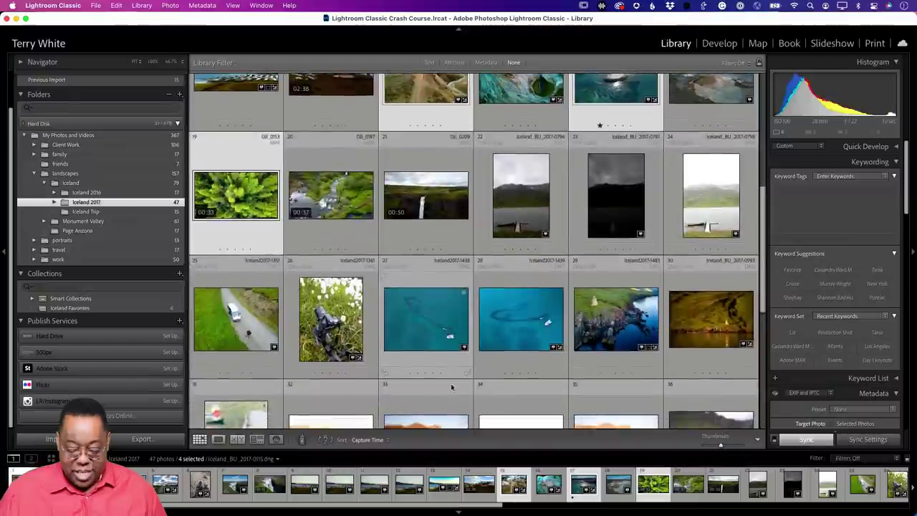
left_click(505, 326, "super")
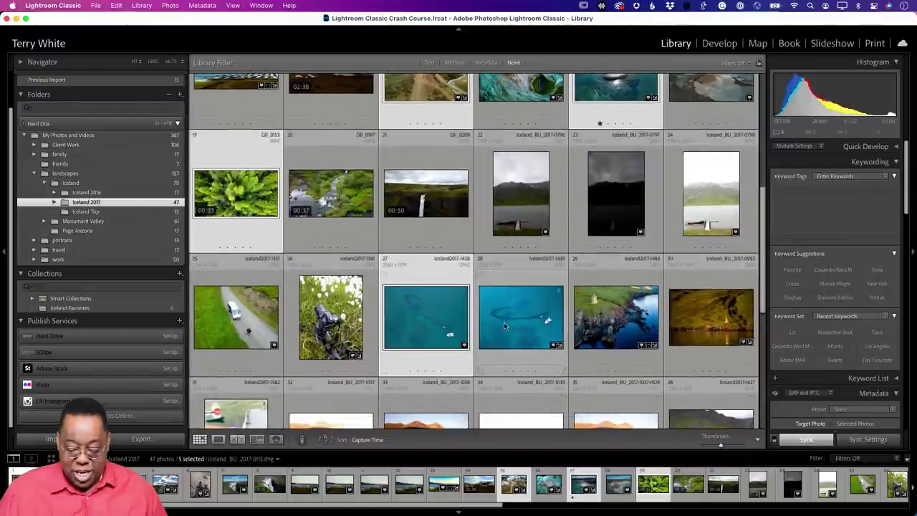
left_click_drag(522, 321, 116, 312)
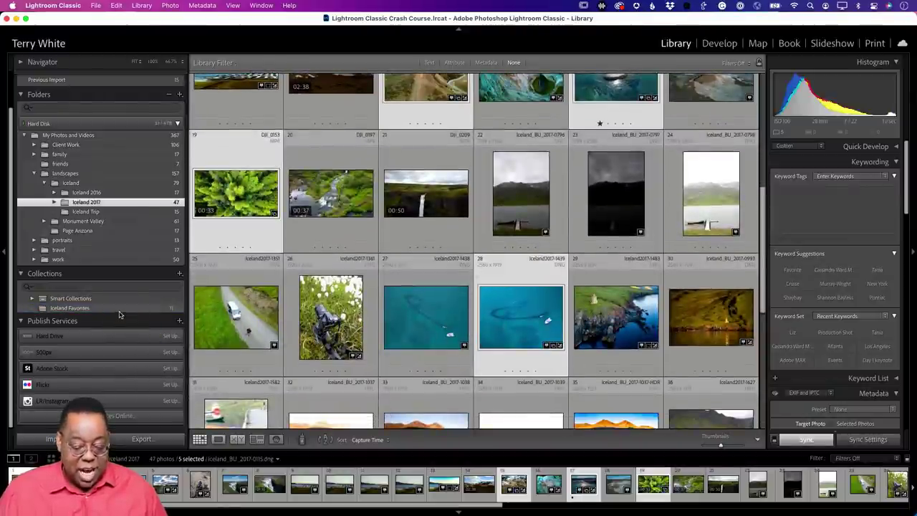
In the Iceland Favorites collection, reorder the photos so Iceland-2016-0353 comes first and Iceland-2016-1124 comes last.
left_click(117, 310)
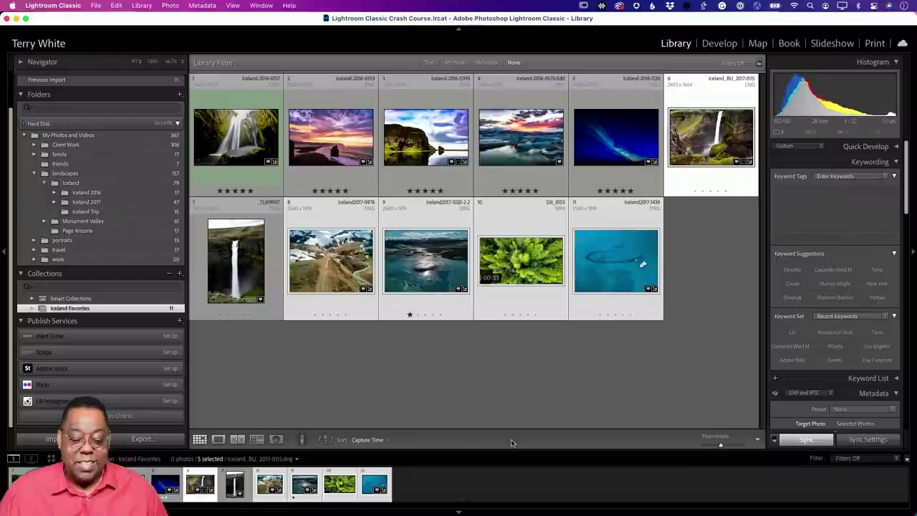
left_click(570, 408)
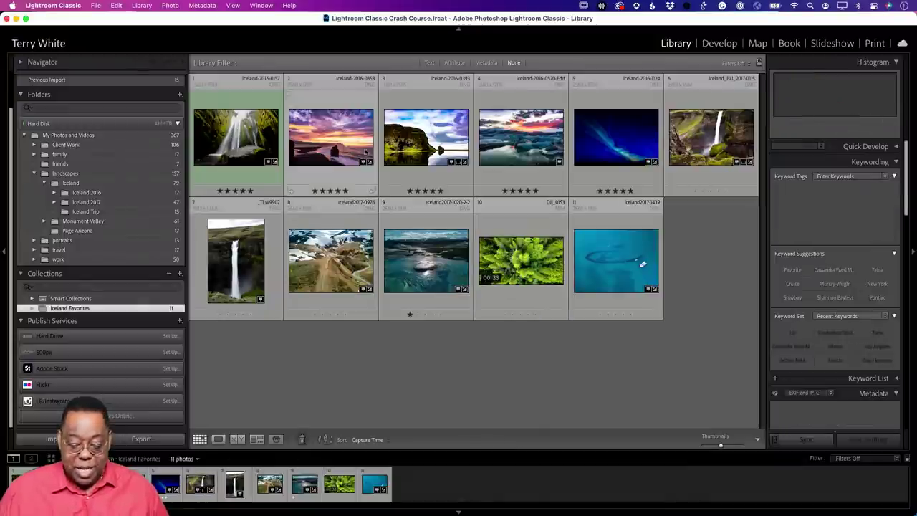
left_click_drag(347, 136, 208, 133)
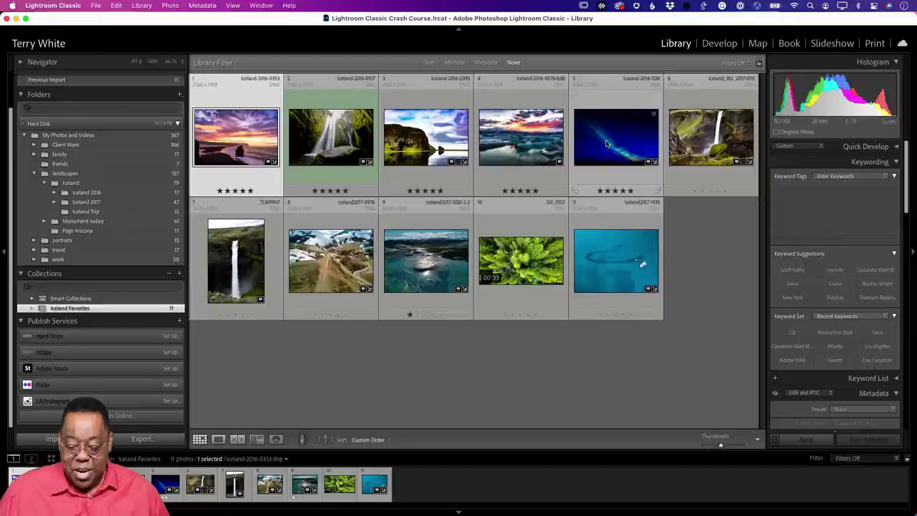
left_click_drag(608, 144, 686, 285)
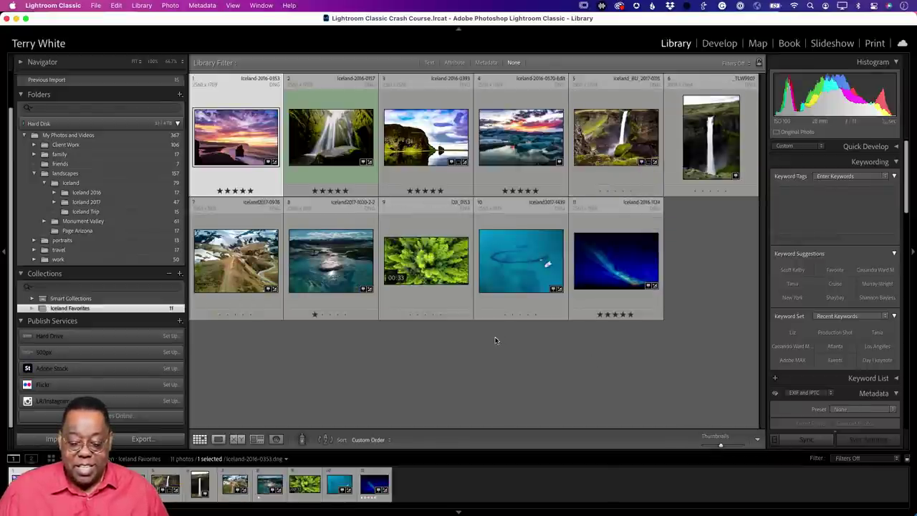
Move Iceland2017-1439 ahead of DJI_0153, Iceland2017-0976 to third place and Iceland-2016-0393 to seventh place in the collection.
left_click_drag(516, 281, 408, 315)
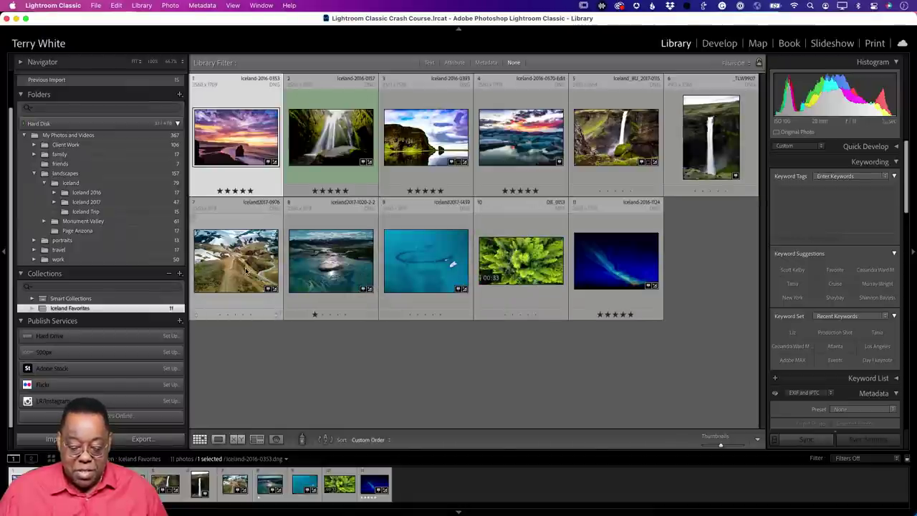
left_click_drag(246, 271, 453, 217)
mouse_move(399, 156)
left_mouse_down()
mouse_move(379, 148)
mouse_move(404, 164)
left_mouse_up()
left_click_drag(502, 151, 239, 258)
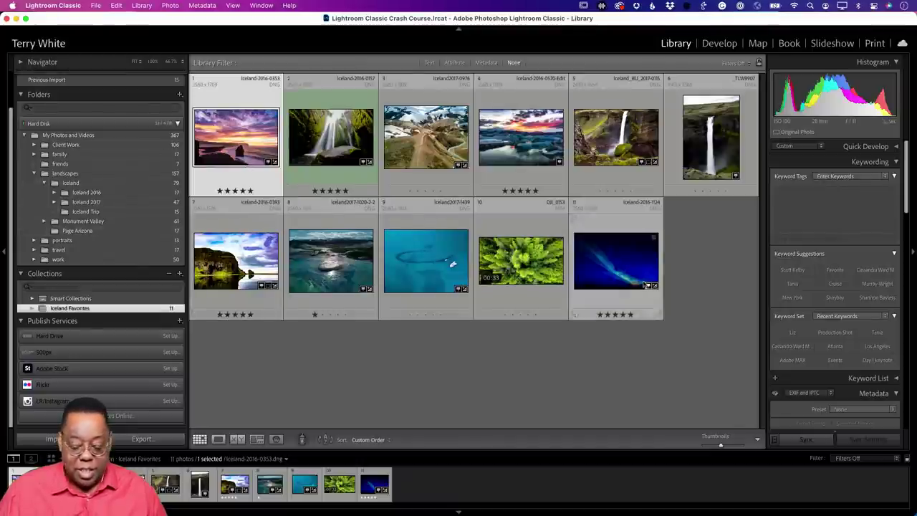
Create a collection named Travel Favorites that includes all the selected photos from Iceland Favorites.
key("super+a")
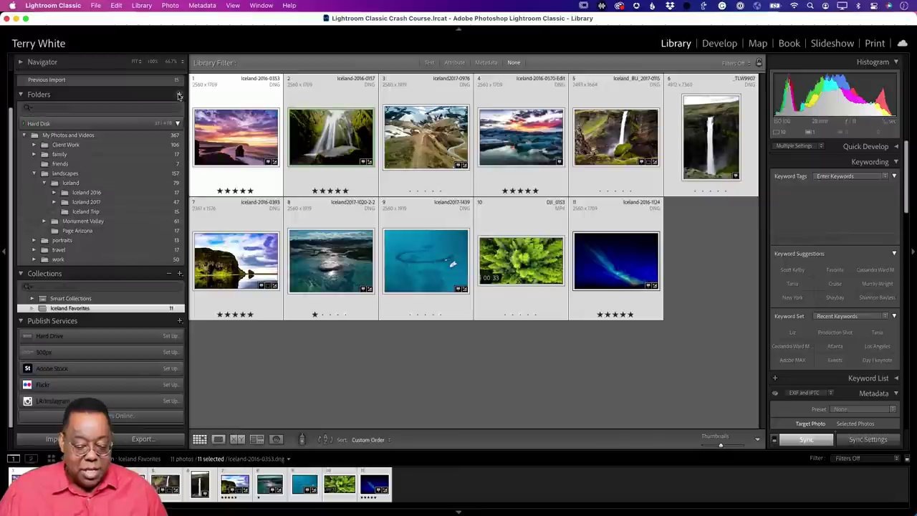
left_click(179, 273)
left_click(207, 284)
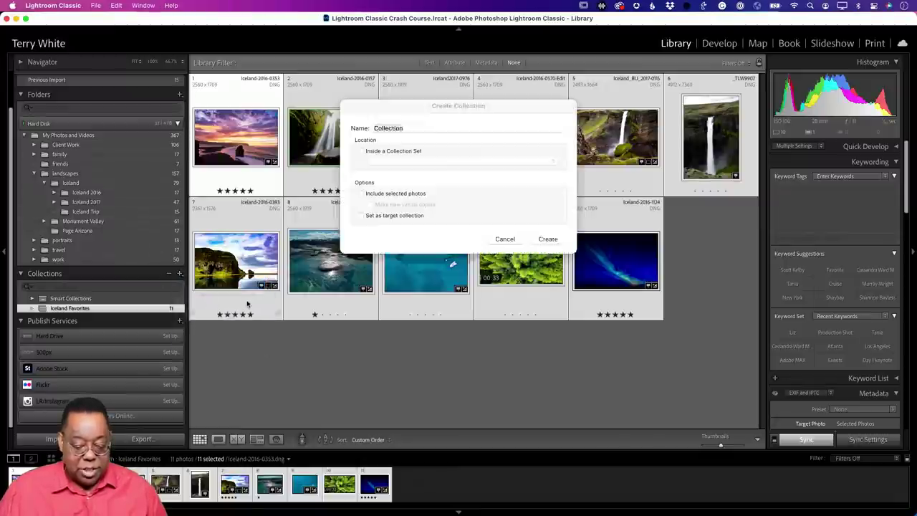
left_click(361, 193)
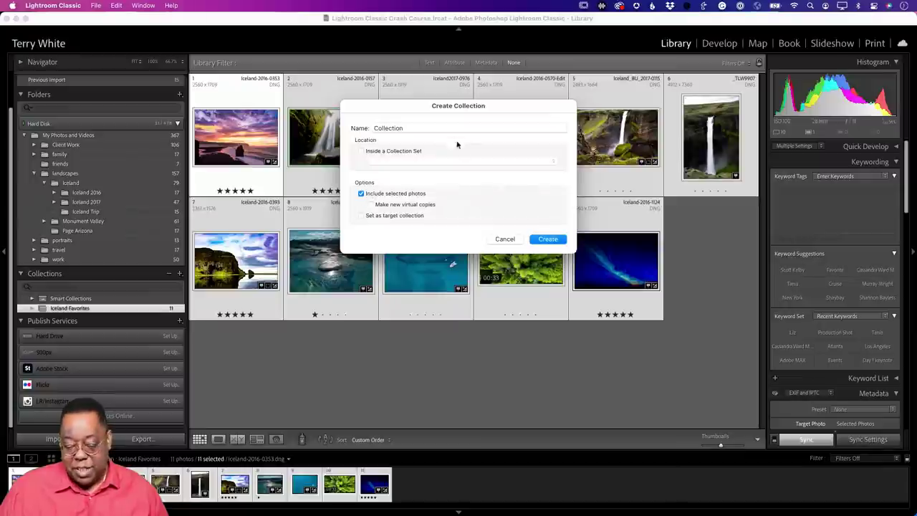
double_click(418, 129)
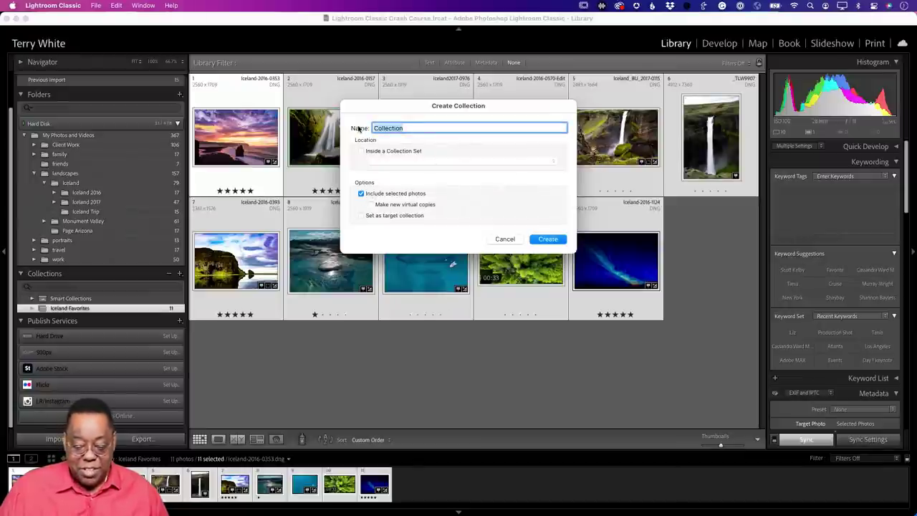
type("Travel ")
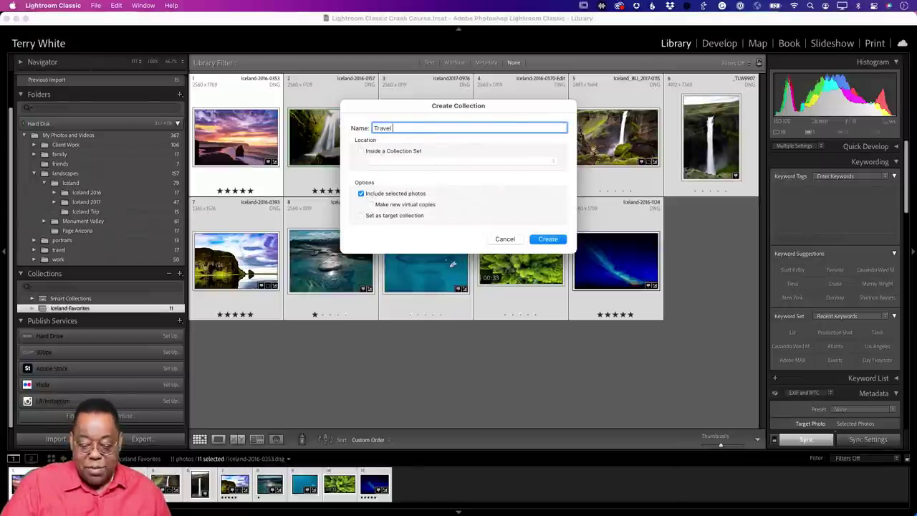
type("Favorites")
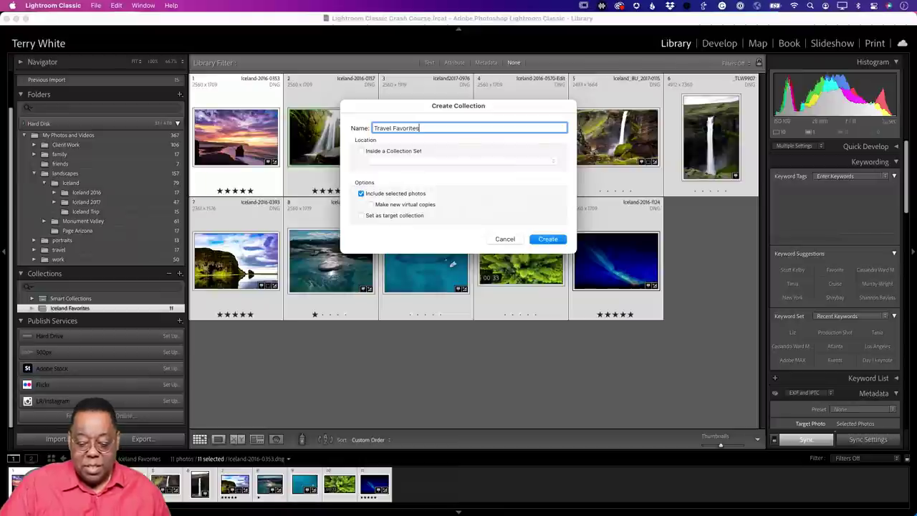
key("Return")
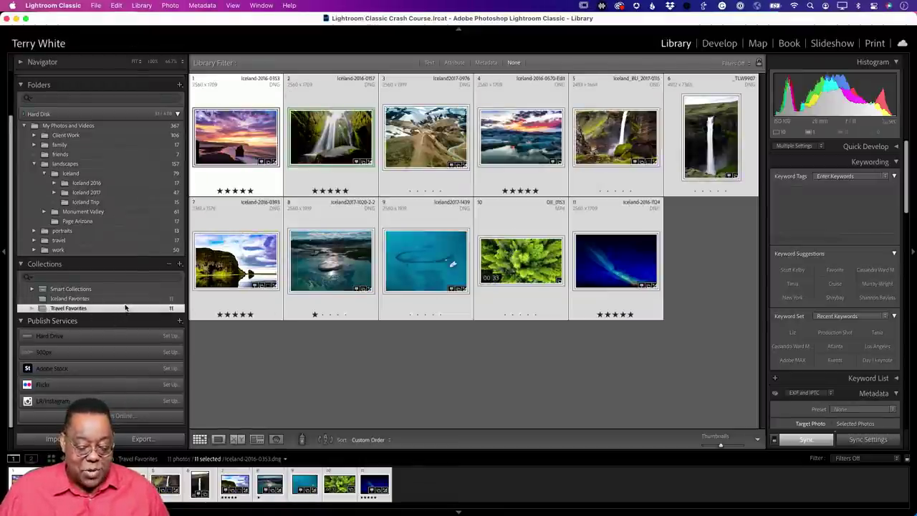
left_click(246, 351)
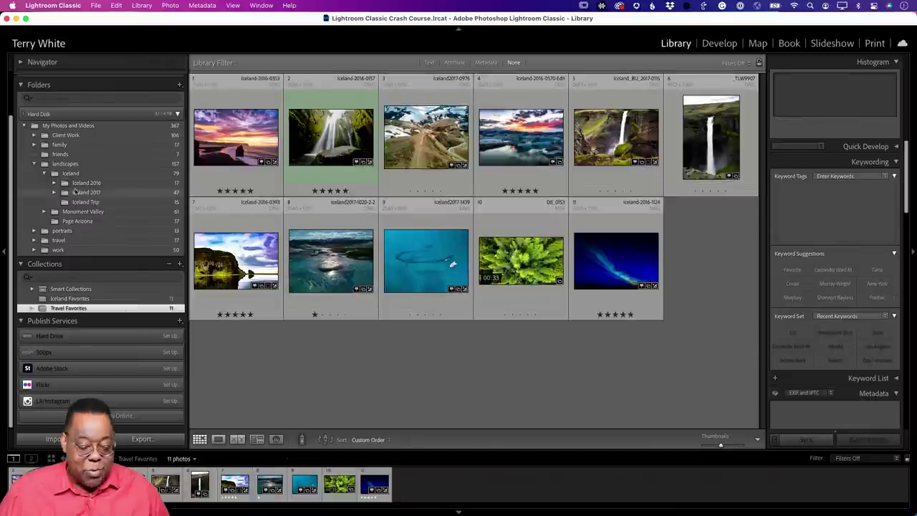
Add photo _TLW6794 from the travel folder's Bahamas Cruise subfolder to the Travel Favorites collection.
left_click(34, 164)
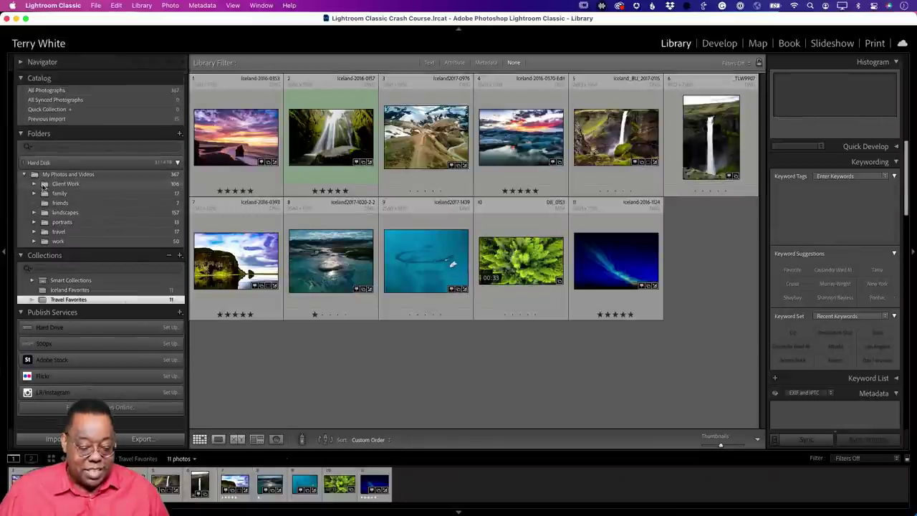
left_click(34, 232)
left_click(90, 241)
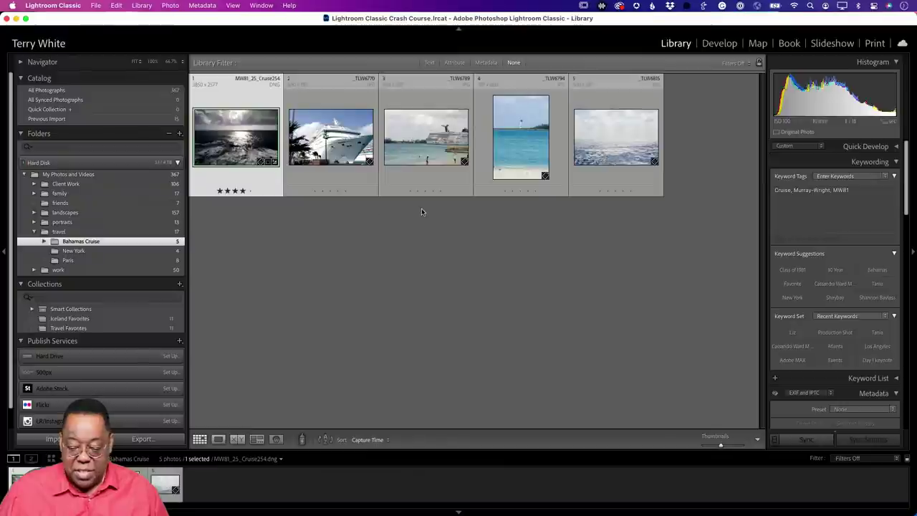
left_click_drag(501, 163, 138, 327)
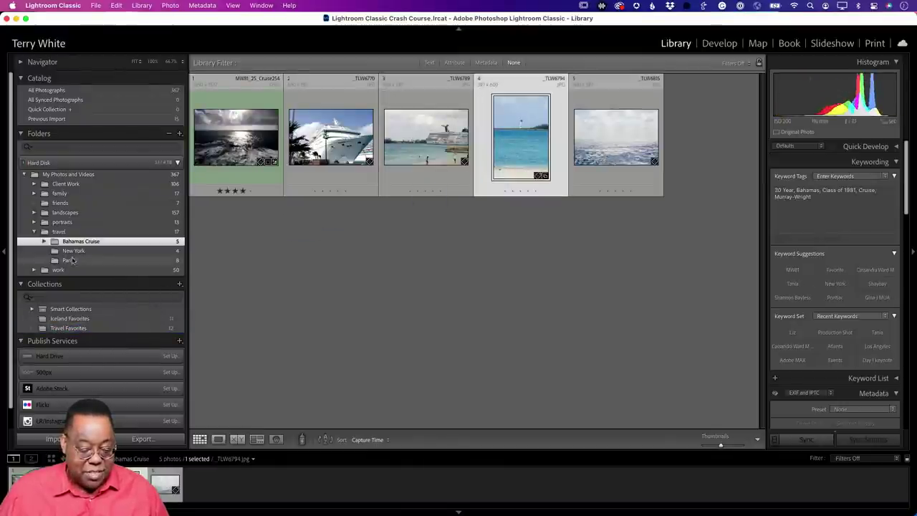
Add statue_of_liberty-HDR and the Manhattan skyline photo from New York, plus IMG_8480 2 from Paris, to Travel Favorites.
left_click(73, 251)
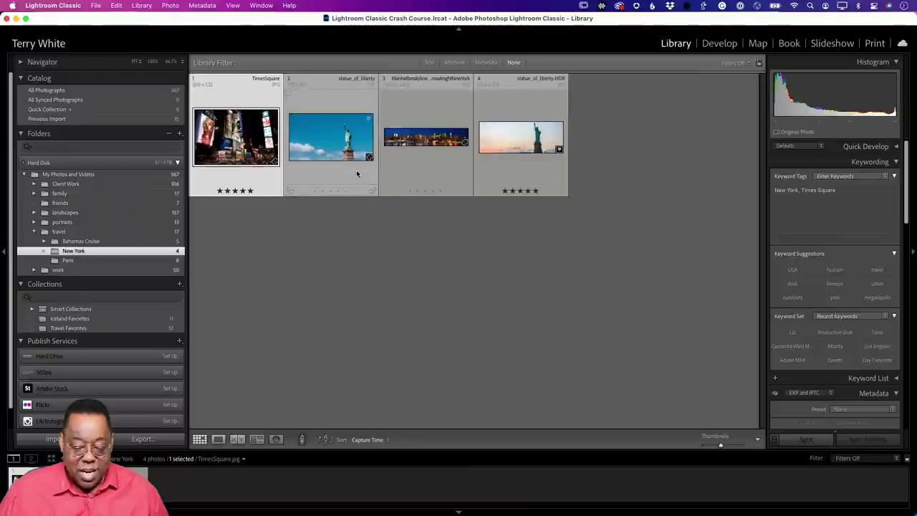
left_click_drag(509, 138, 129, 328)
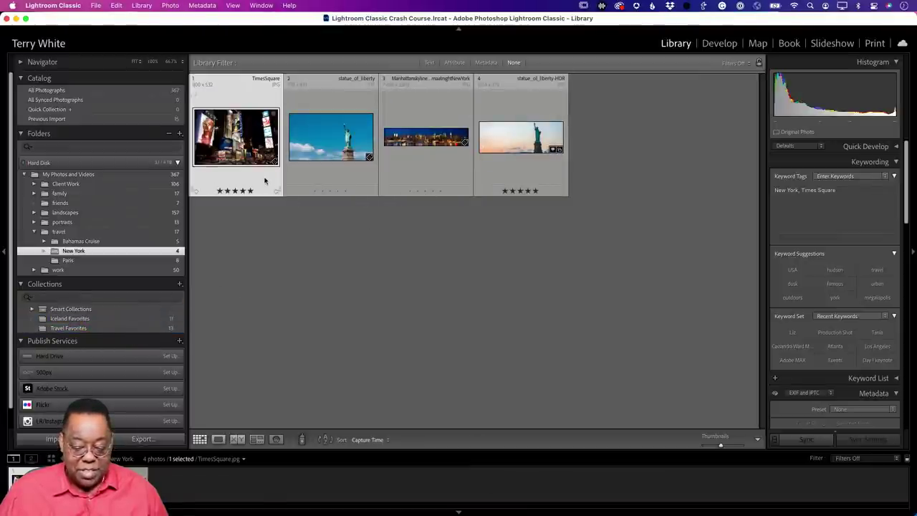
left_click_drag(425, 138, 143, 330)
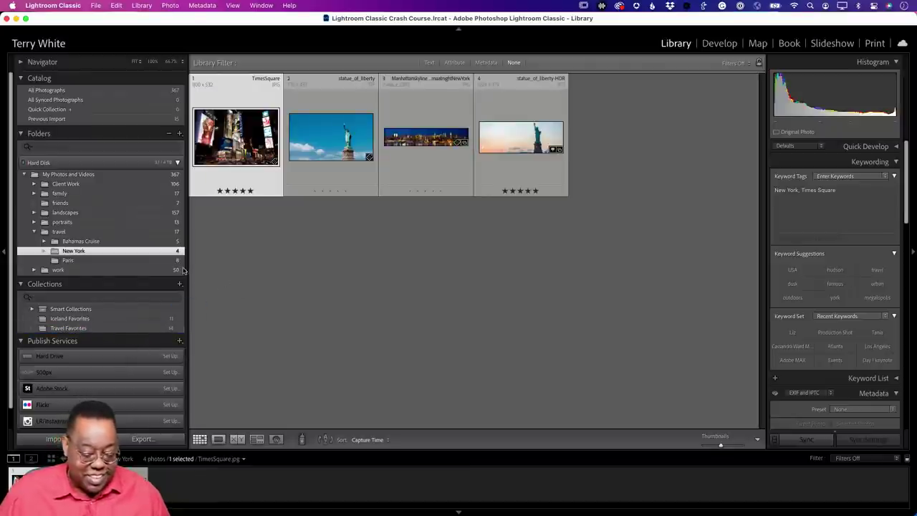
left_click(106, 263)
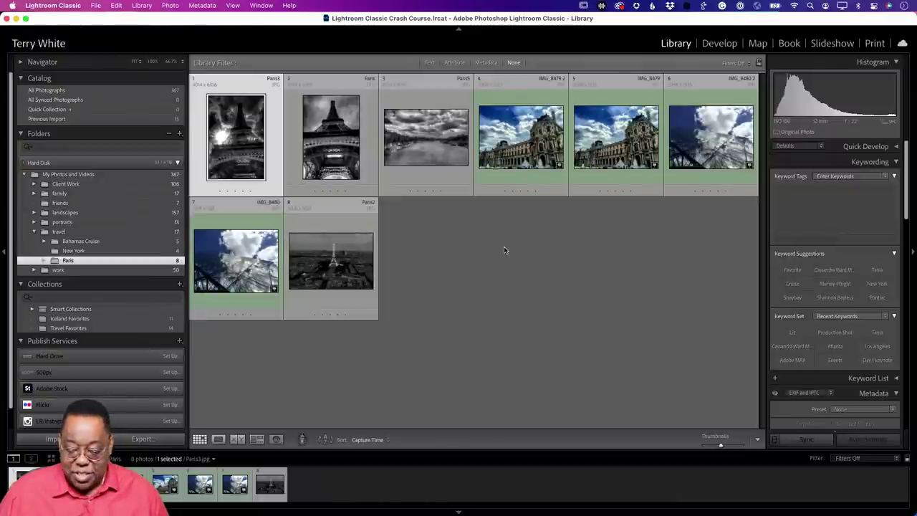
left_click_drag(704, 159, 102, 327)
Compare the contents of the Travel Favorites and Iceland Favorites collections.
left_click(100, 327)
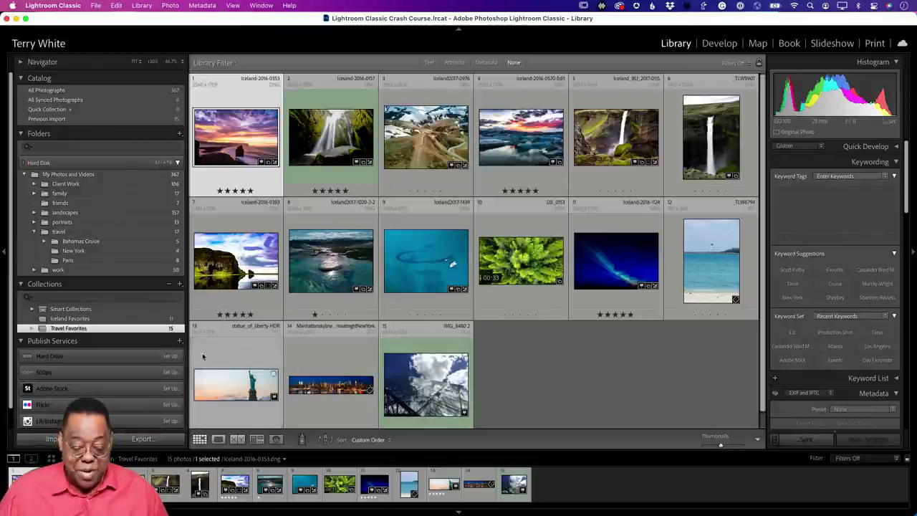
left_click(123, 318)
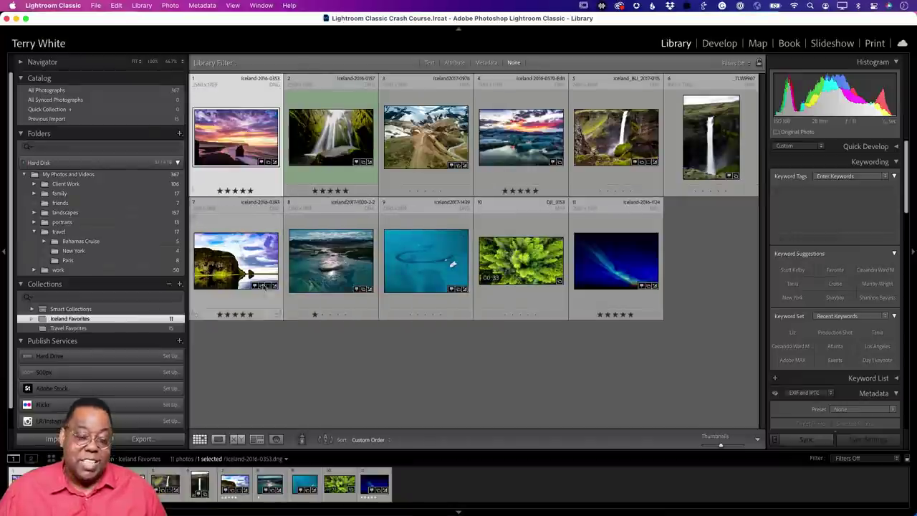
left_click(147, 327)
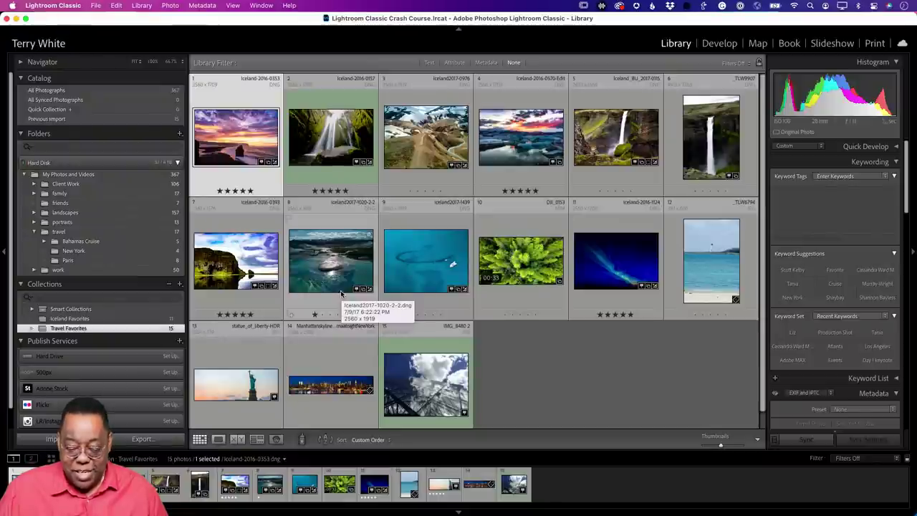
Set the saturation of photo Iceland2017-1439 to -100 in Develop and return to the Library grid.
double_click(427, 261)
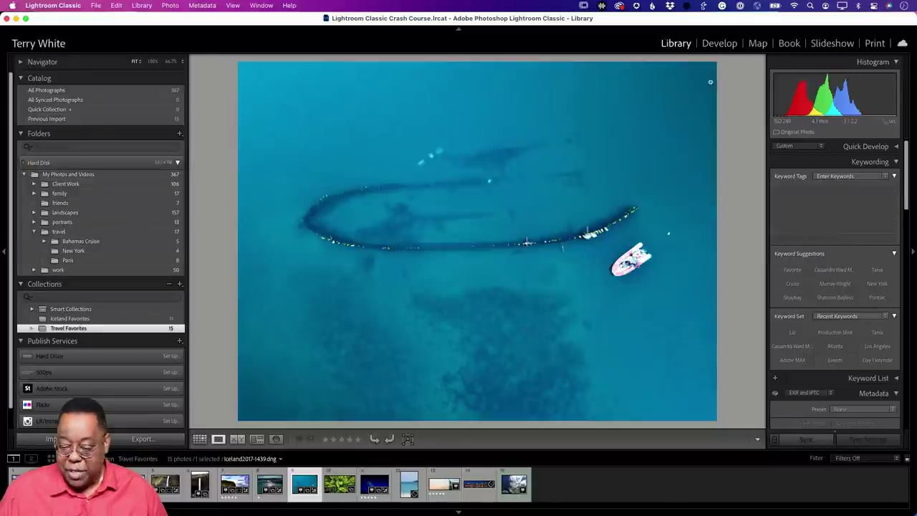
left_click(719, 43)
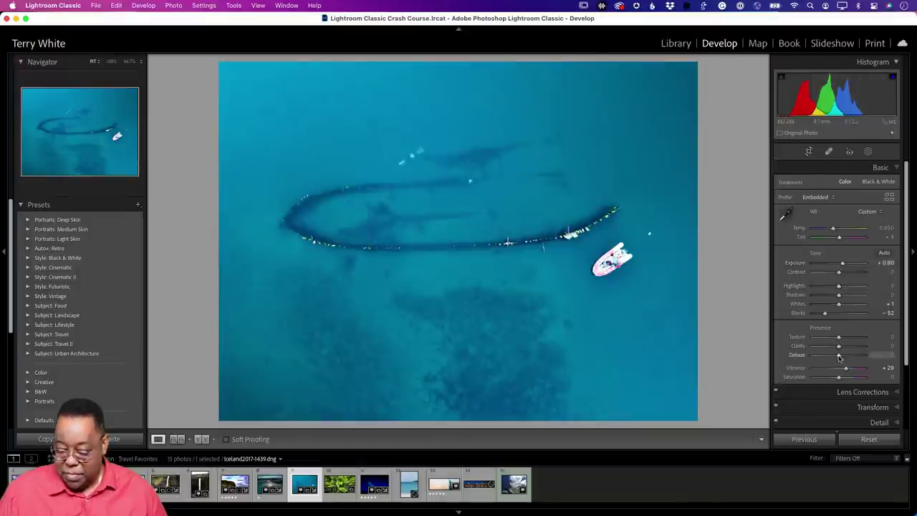
left_click_drag(839, 378, 792, 380)
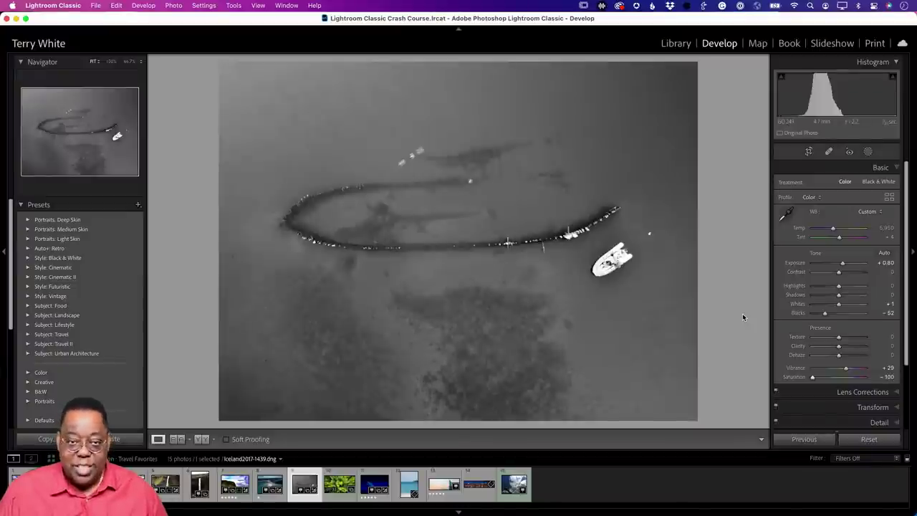
key("g")
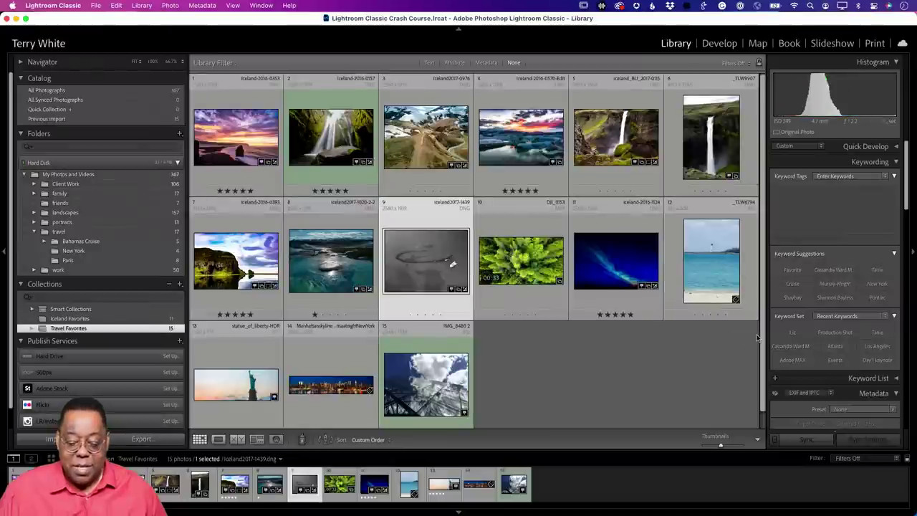
Examine Iceland2017-1439 in Iceland Favorites and locate it in its original Library folder.
left_click(123, 320)
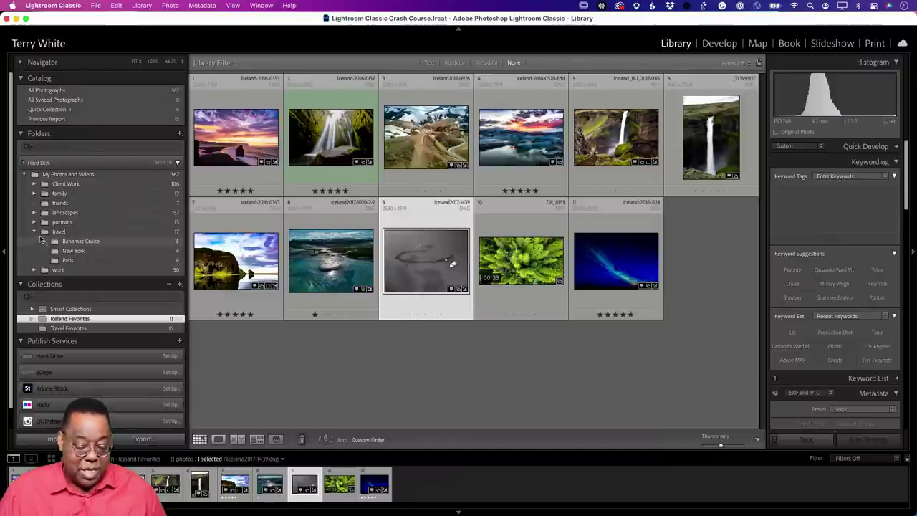
left_click(35, 231)
left_click(36, 214)
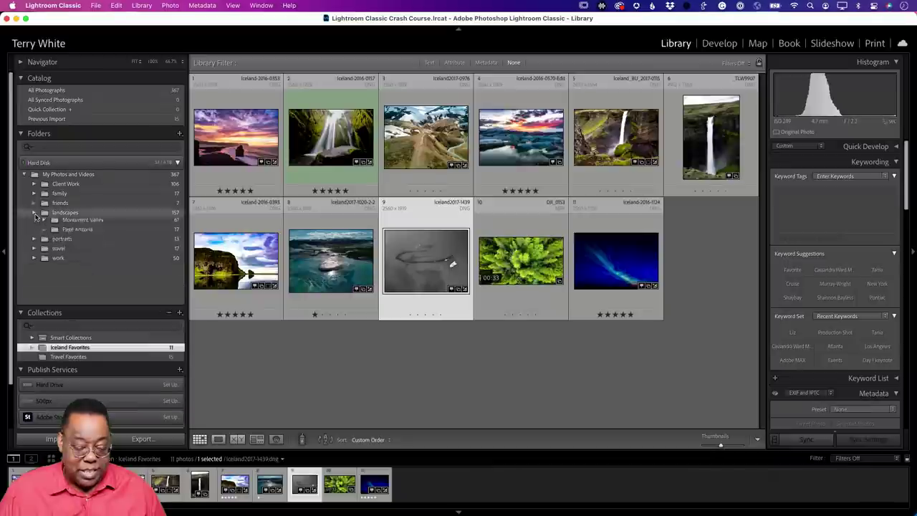
left_click(44, 222)
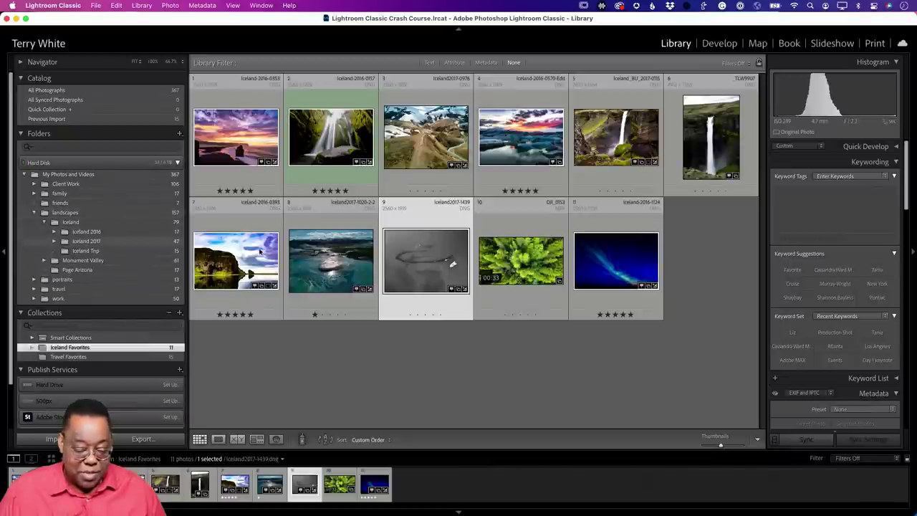
right_click(413, 265)
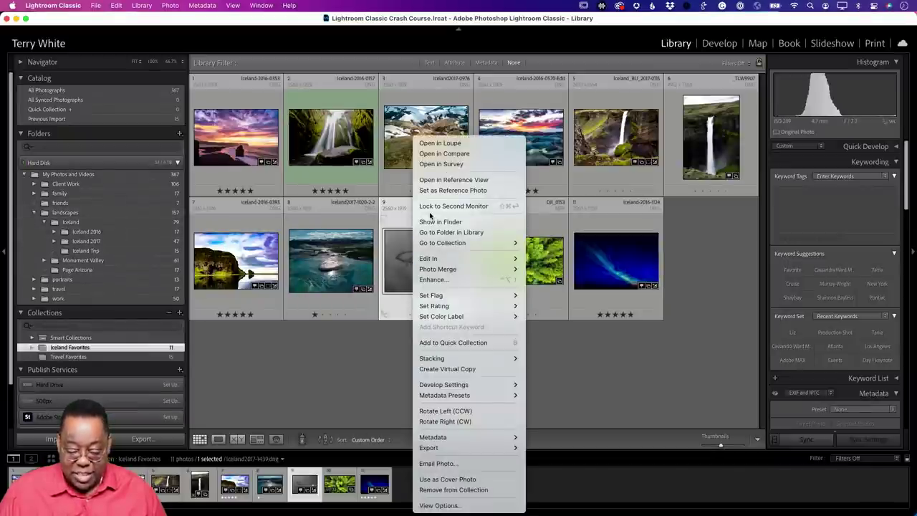
left_click(451, 232)
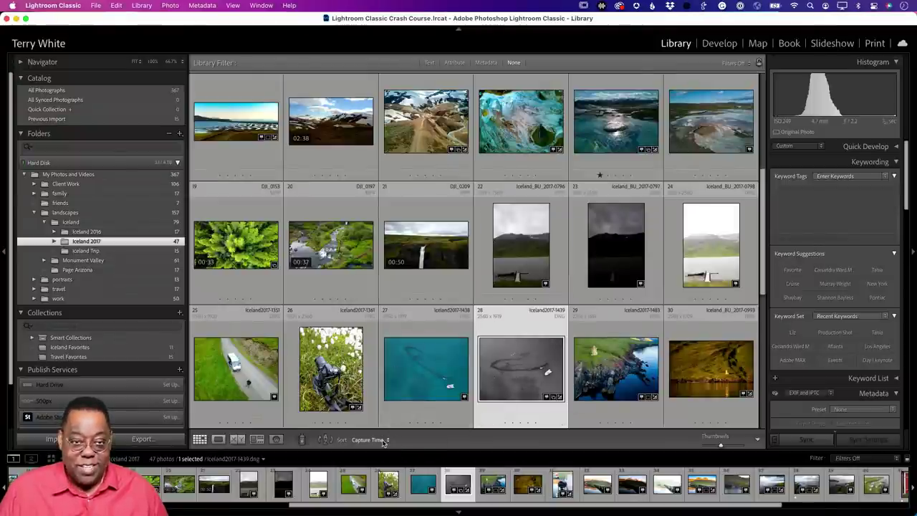
Collapse the landscapes folder and check Iceland2017-1439 in both the Iceland Favorites and Travel Favorites collections.
left_click(90, 241)
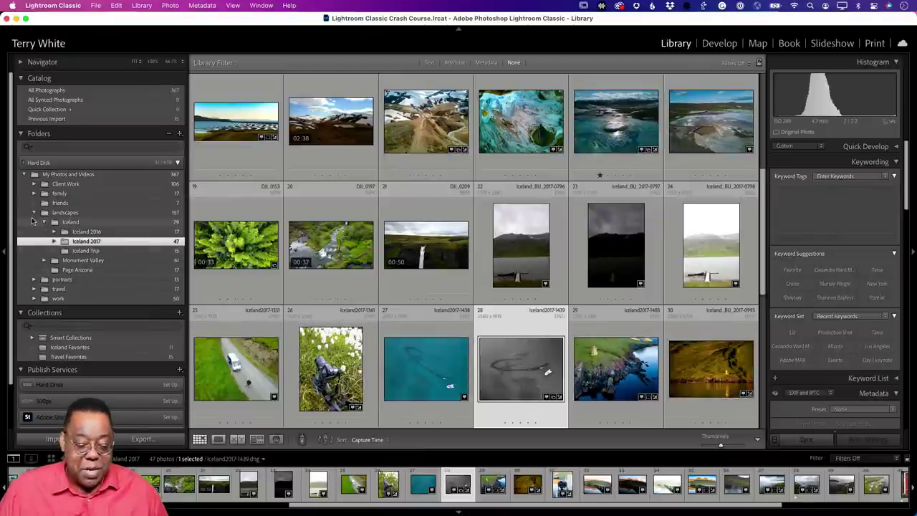
left_click(33, 215)
left_click(69, 289)
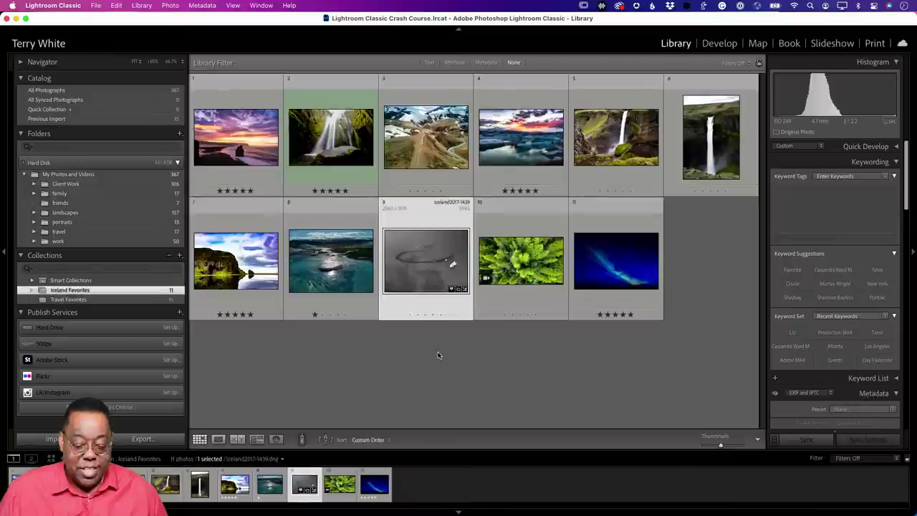
left_click(69, 299)
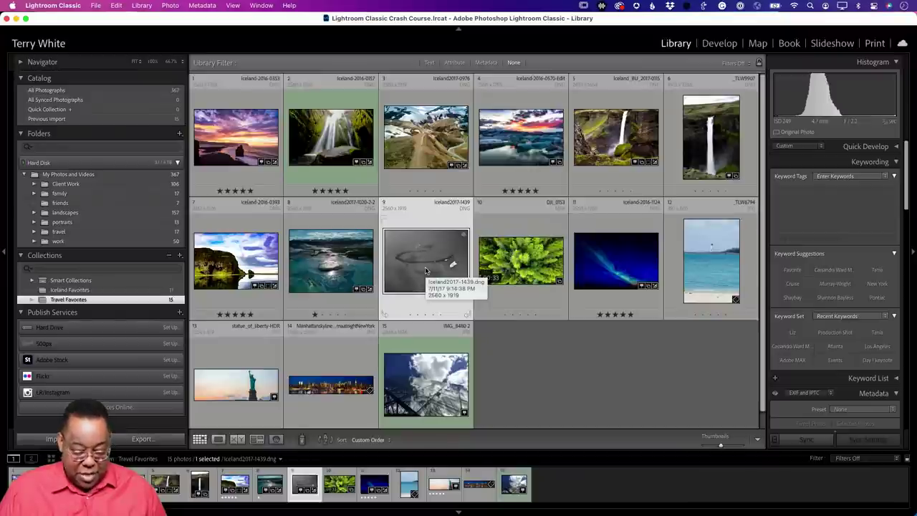
Reset the saturation of Iceland2017-1439 to its default in Develop and return to the Library grid.
key("d")
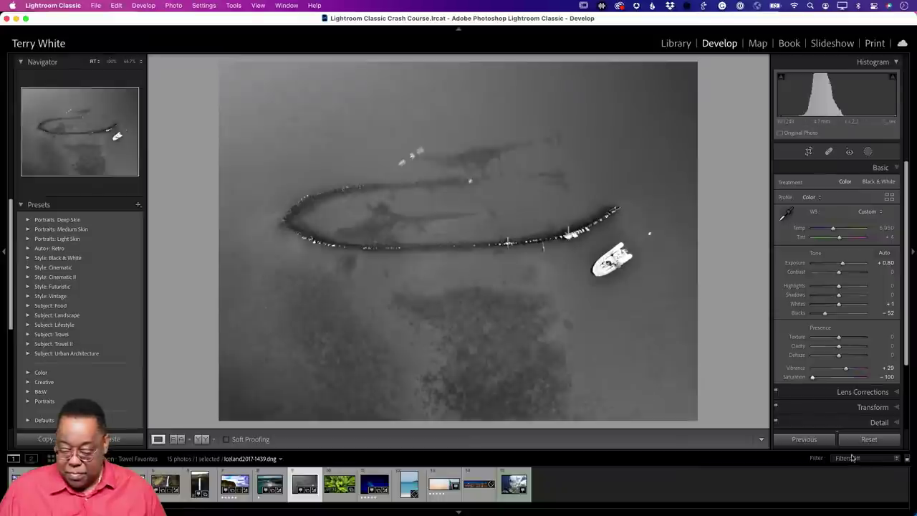
double_click(812, 378)
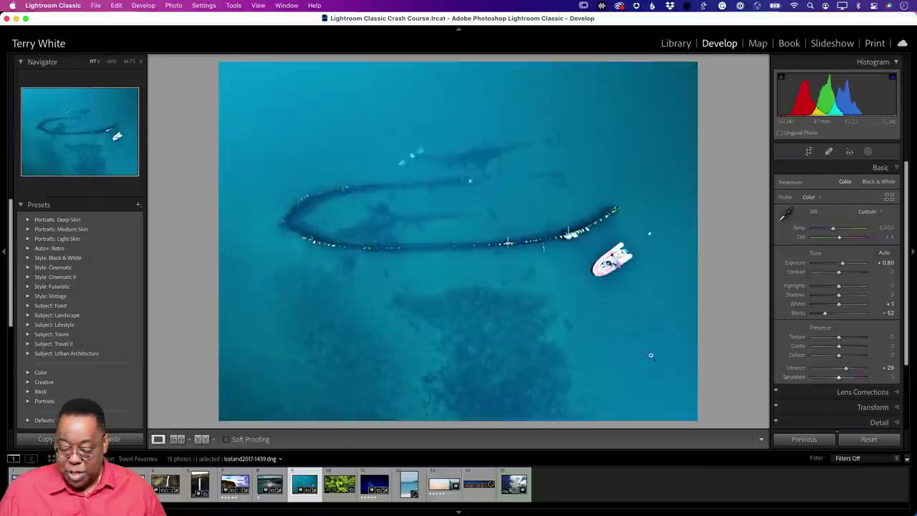
key("g")
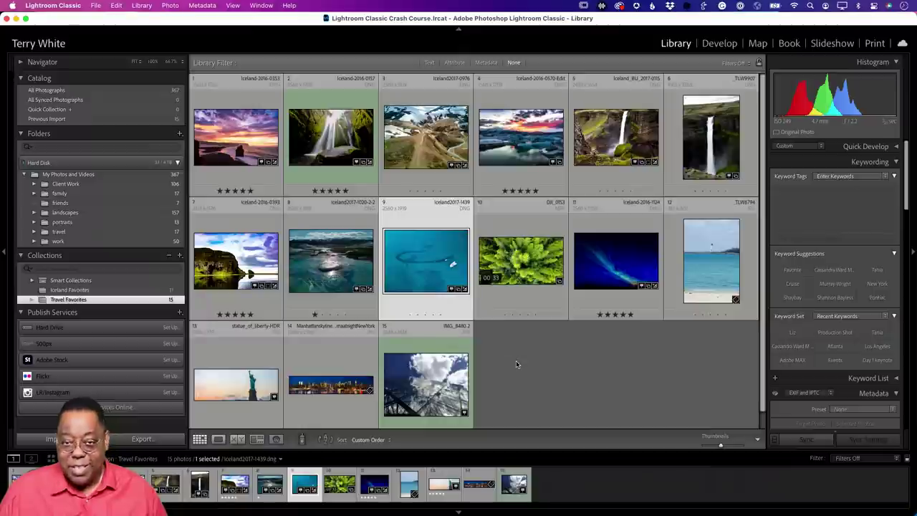
left_click(95, 5)
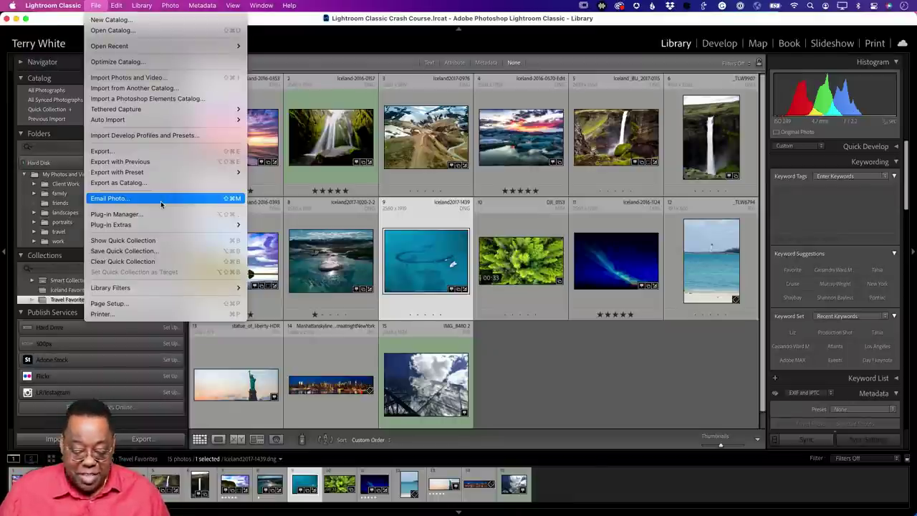
left_click(614, 355)
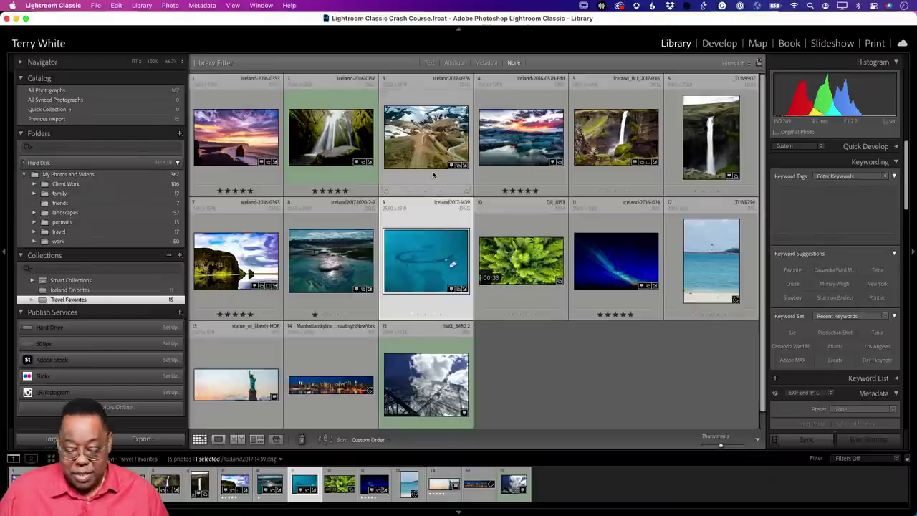
Create a virtual copy of Iceland-2016-0570-Edit in the Travel Favorites collection.
left_click(510, 154)
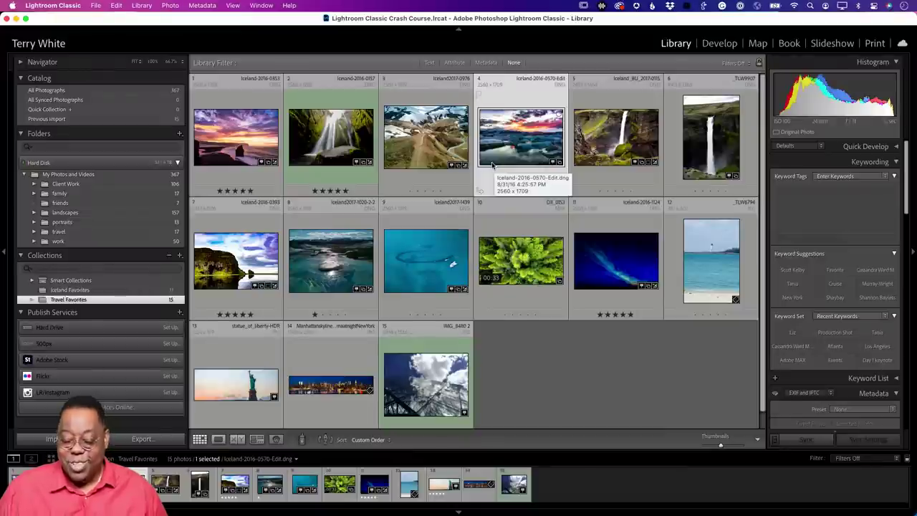
left_click(170, 5)
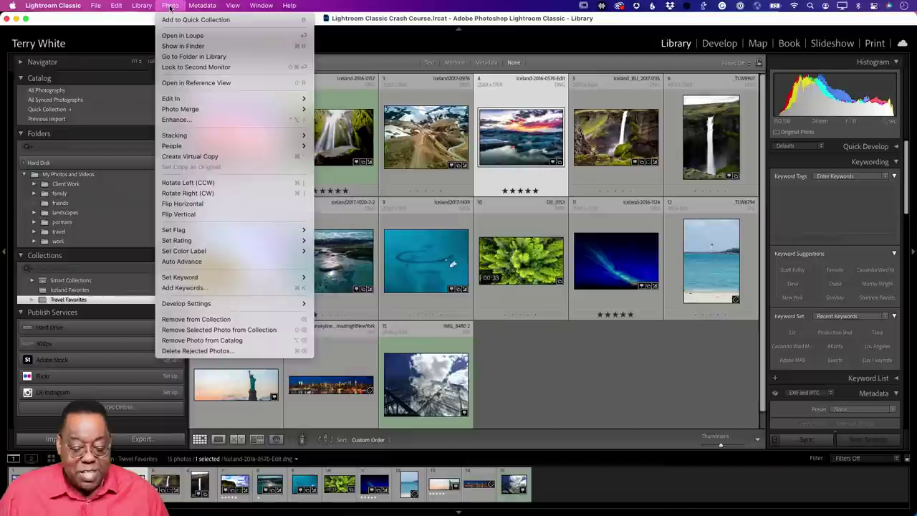
left_click(208, 157)
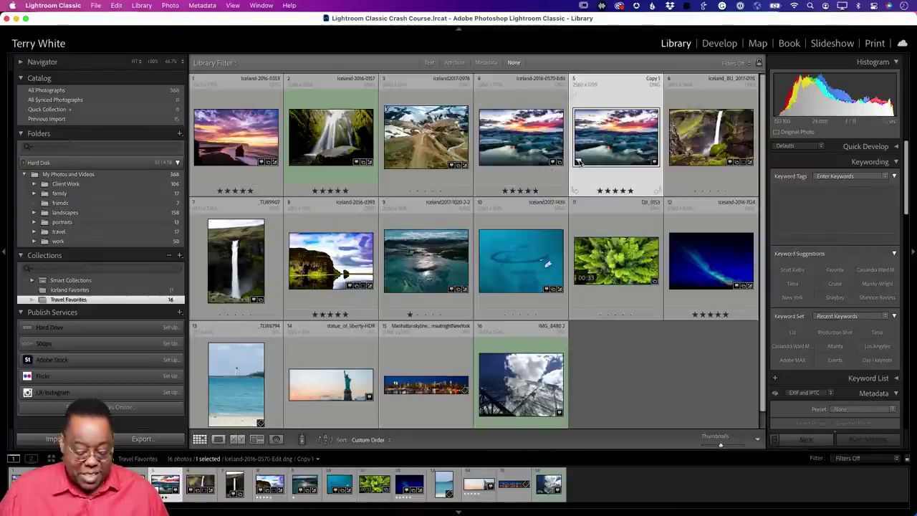
Set the virtual copy's saturation to -100 in Develop and return to the Library grid.
key("d")
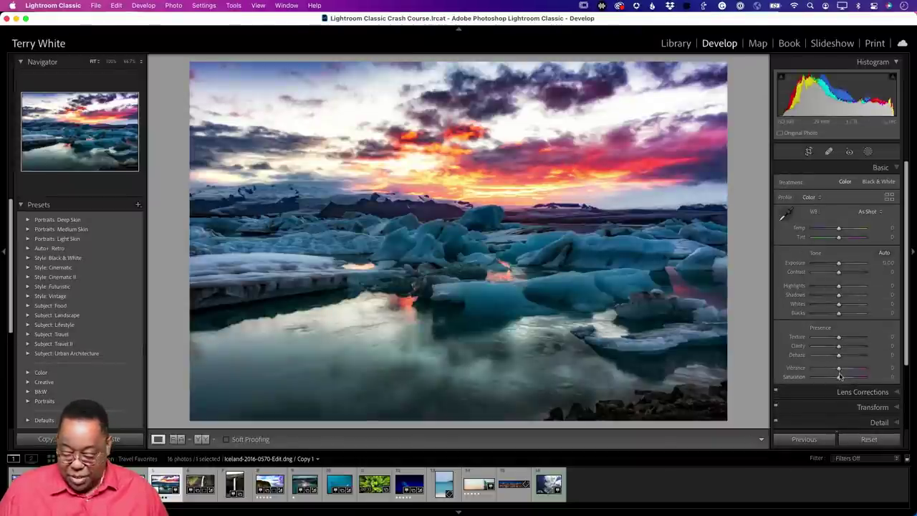
left_click_drag(838, 378, 726, 368)
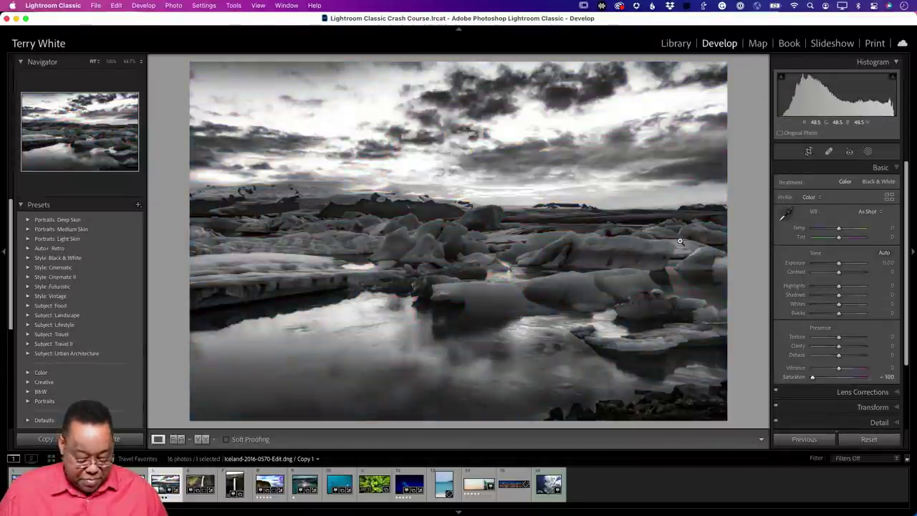
key("g")
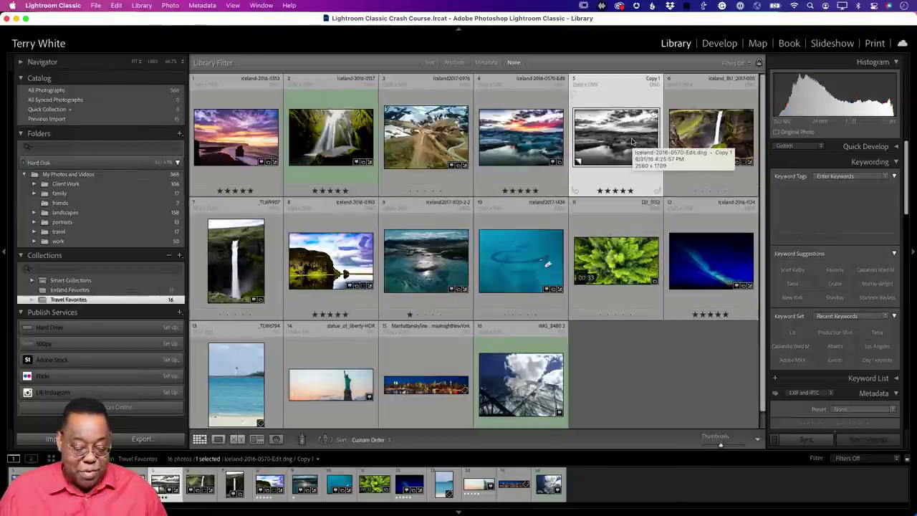
Remove the original Iceland-2016-0570-Edit from Travel Favorites, keeping its virtual copy, and compare that collection with Iceland Favorites.
left_click(123, 292)
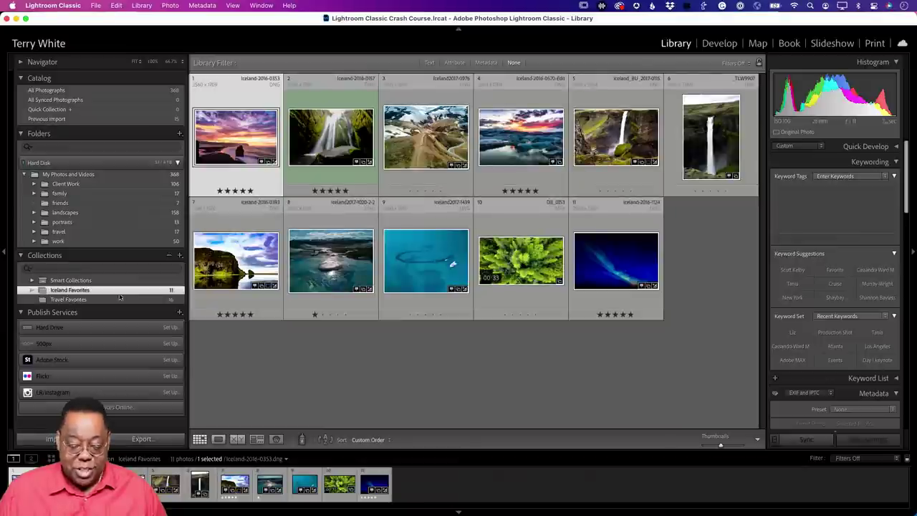
left_click(117, 300)
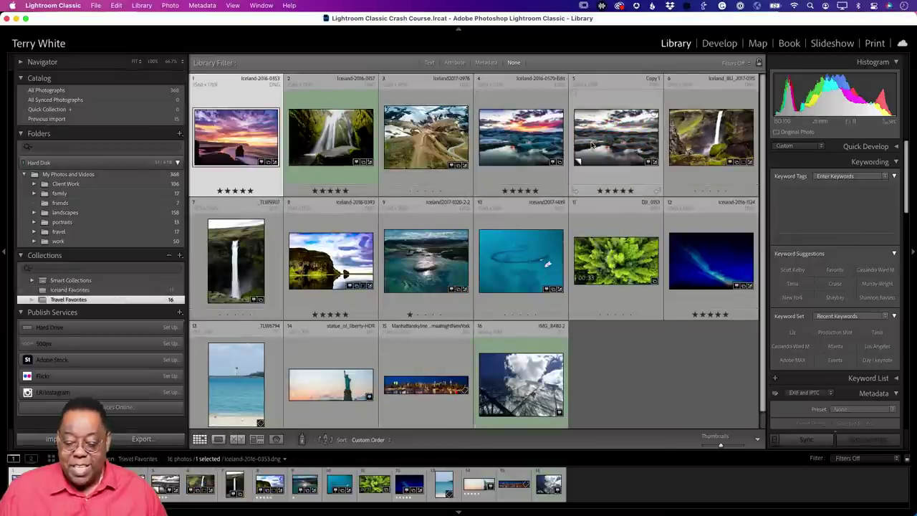
left_click(520, 142)
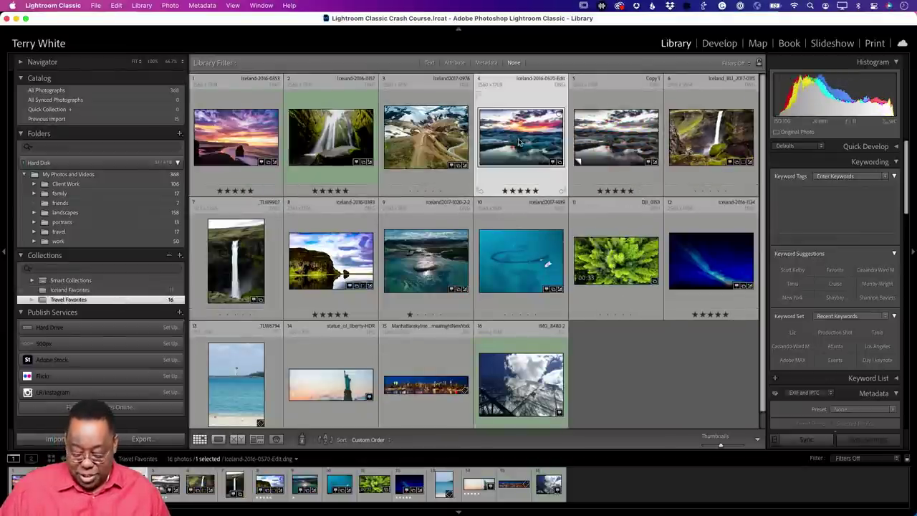
key("Delete")
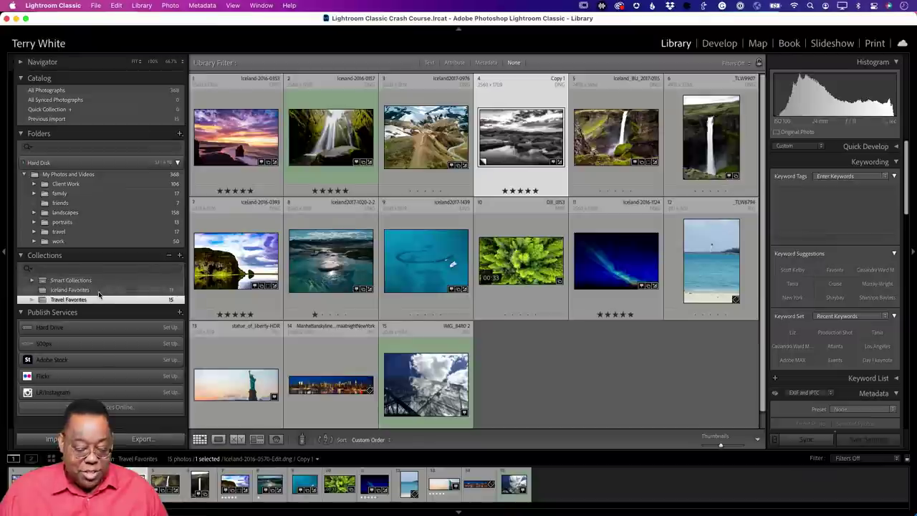
left_click(100, 290)
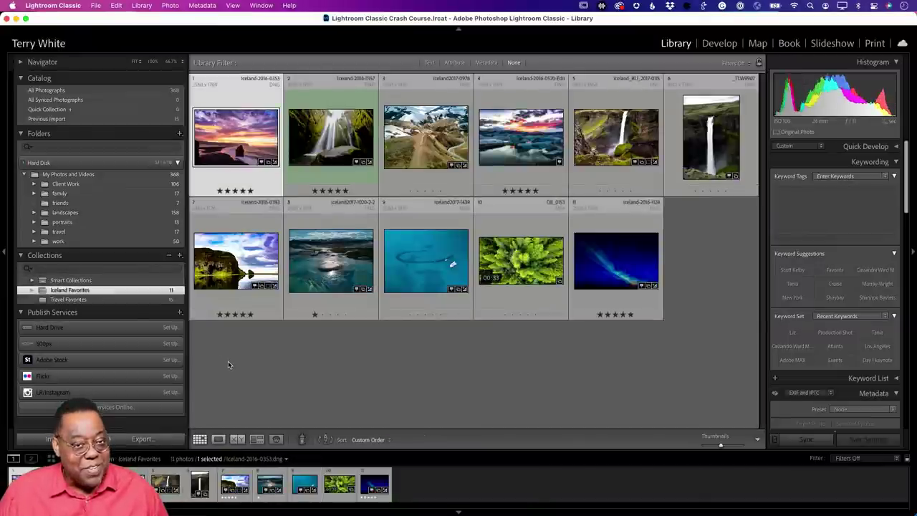
left_click(111, 300)
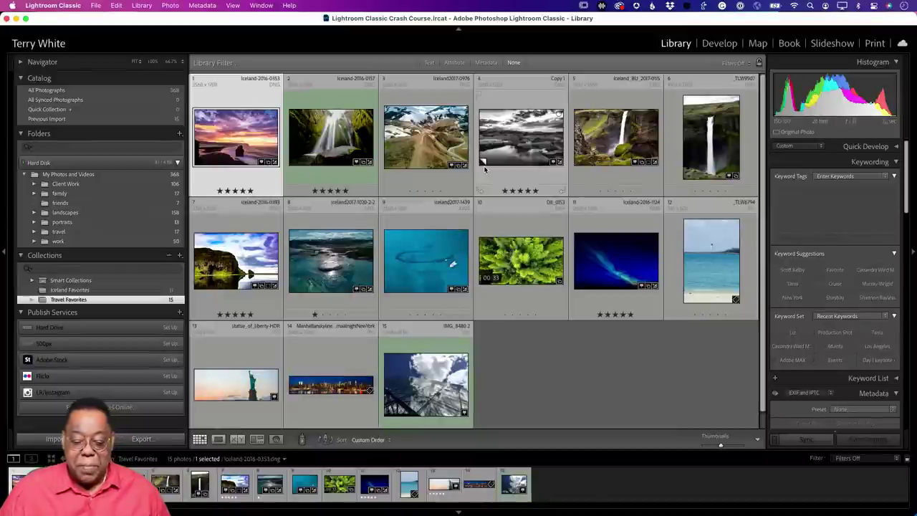
Play the DJI_0153 video from Iceland Favorites in Loupe view and return to the grid.
left_click(118, 290)
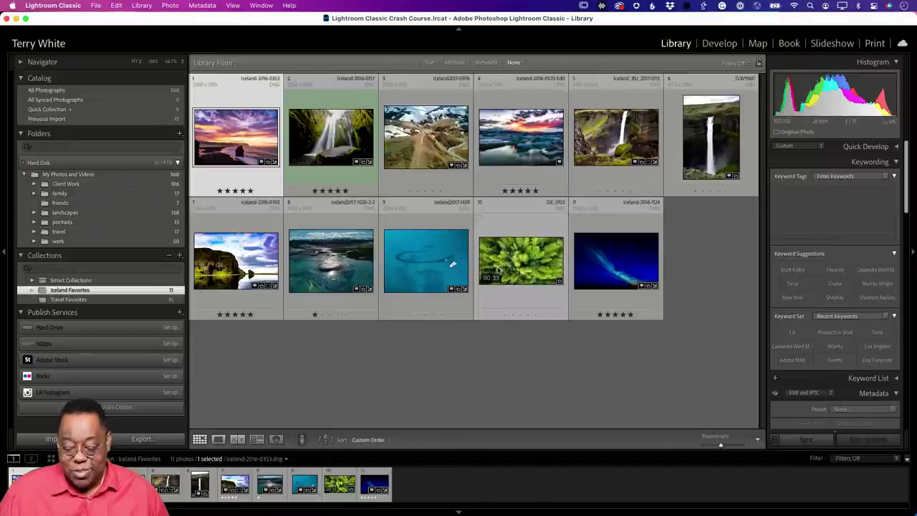
left_click(527, 272)
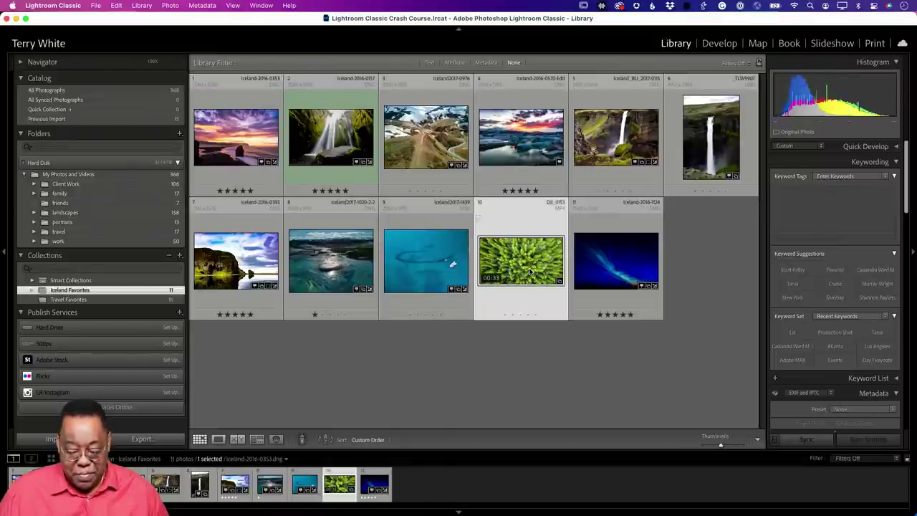
double_click(530, 271)
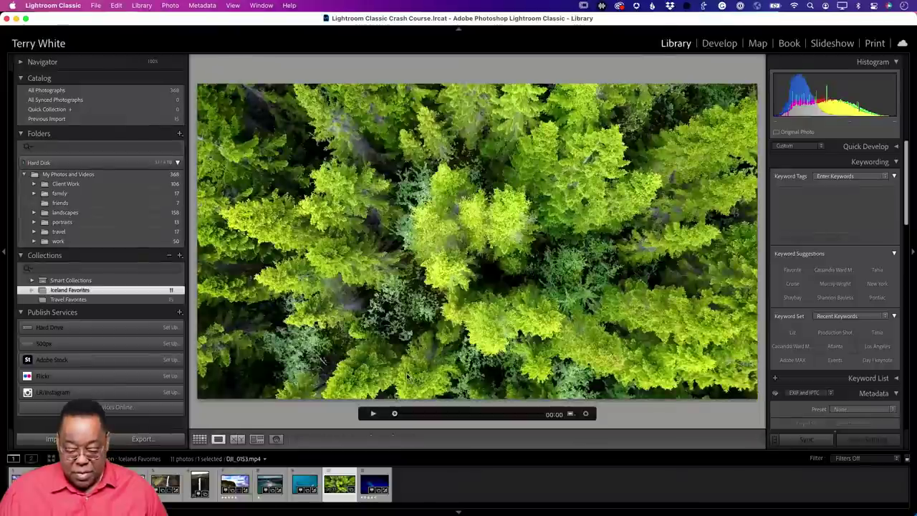
left_click(373, 414)
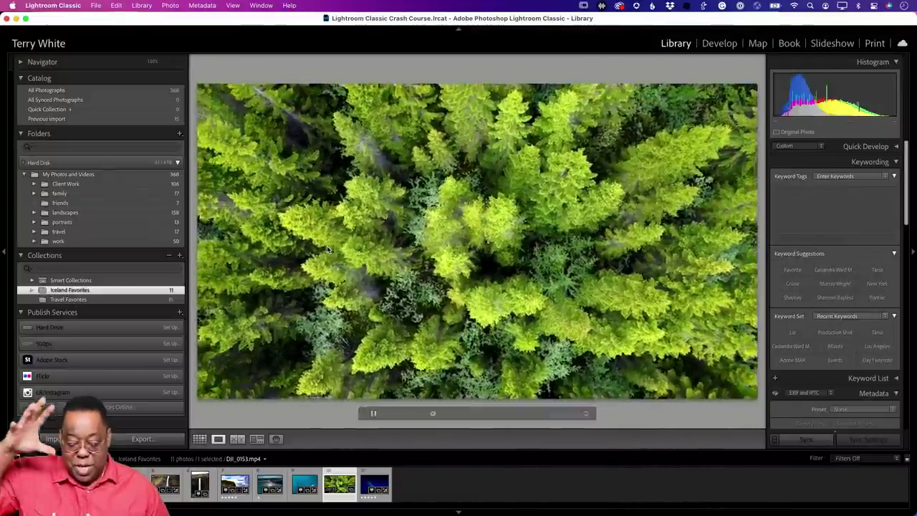
key("g")
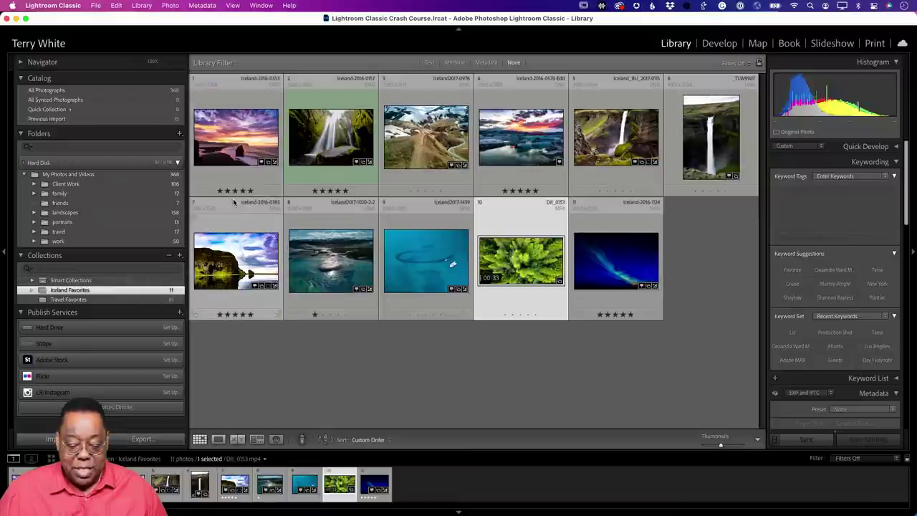
Create a smart collection named "Best Of" that matches photos with a rating greater than or equal to five stars.
left_click(64, 299)
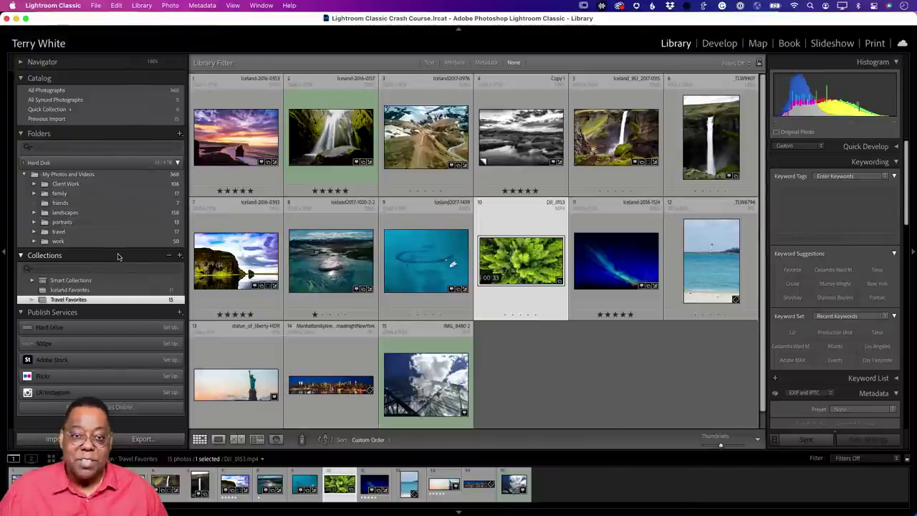
left_click(180, 256)
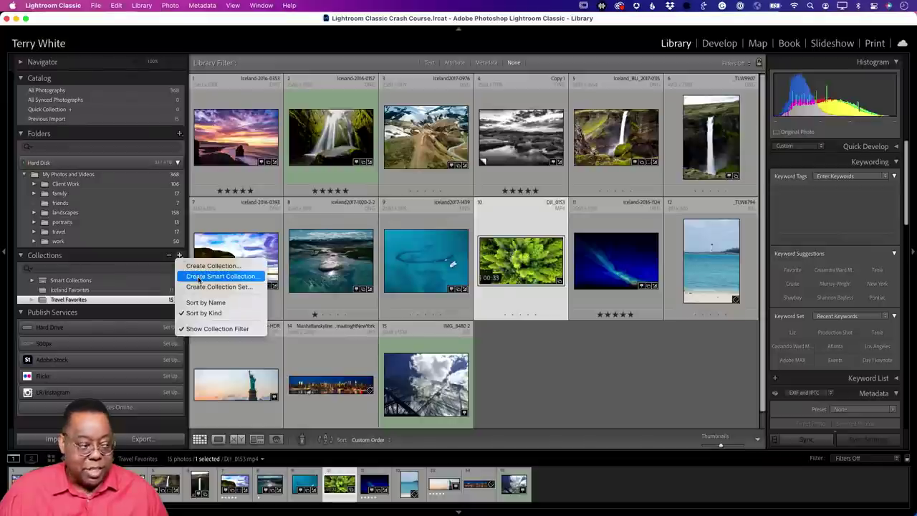
left_click(199, 277)
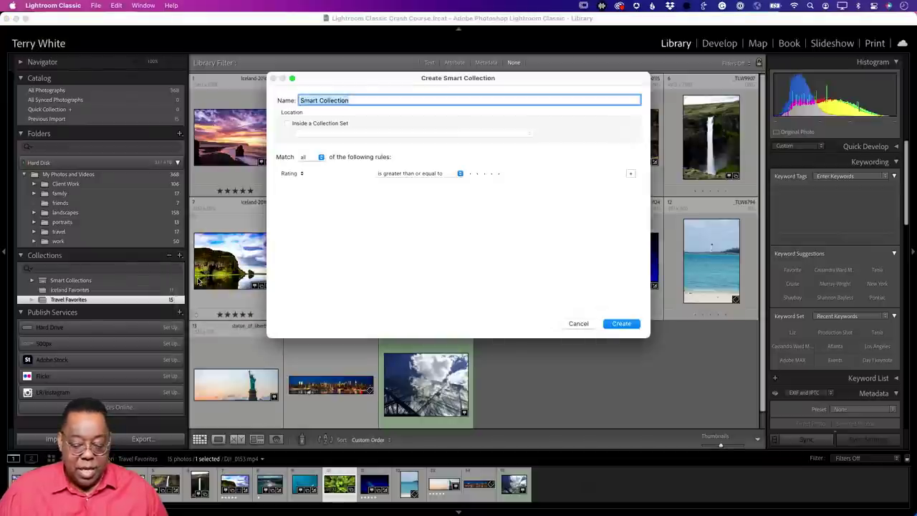
type("Best Of")
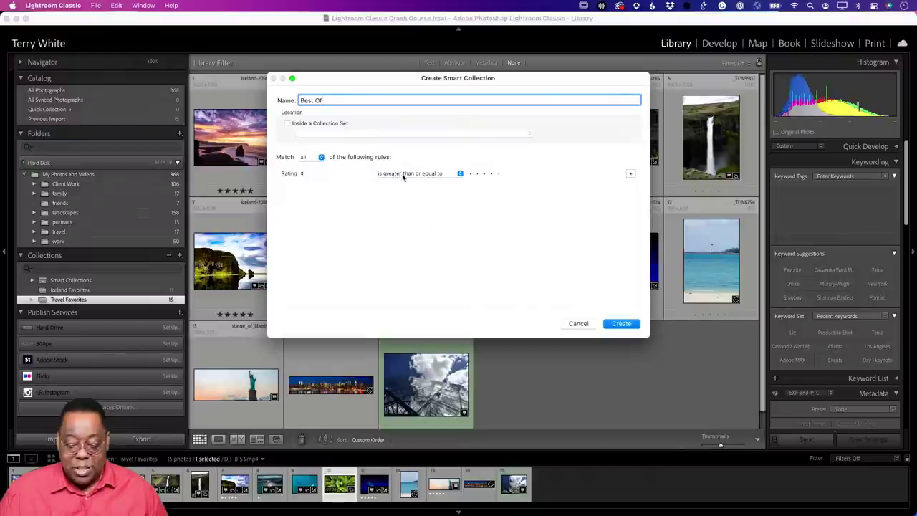
left_click(499, 175)
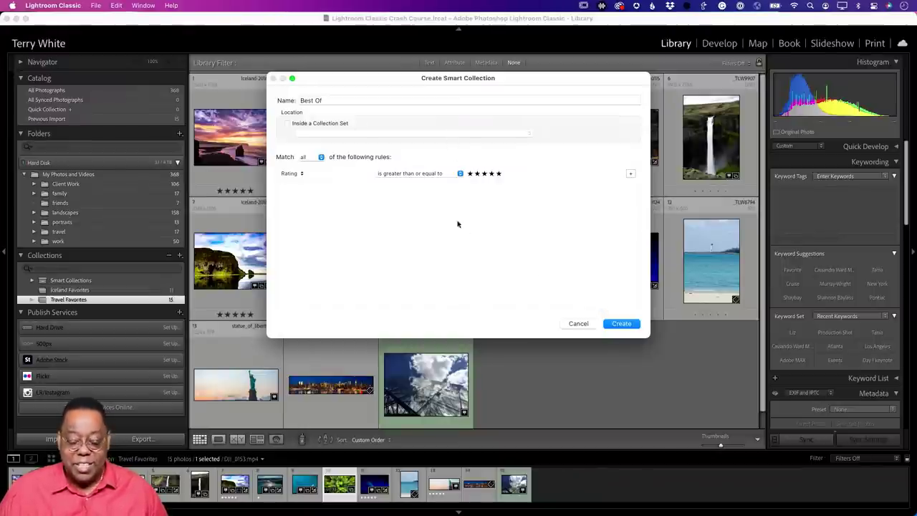
left_click(621, 323)
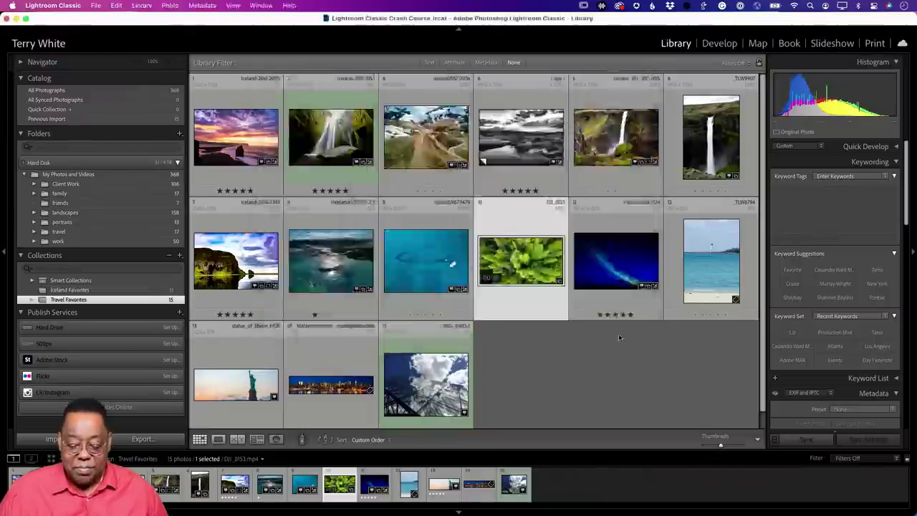
Look through the Best Of smart collection and take the black-and-white virtual copy, Copy 1, out of it.
scroll(635, 366, "down", 5)
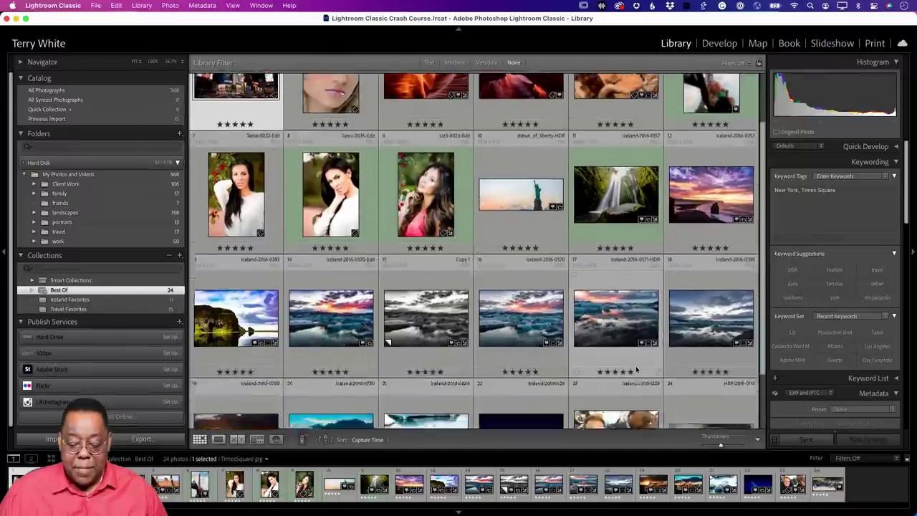
scroll(636, 368, "up", 5)
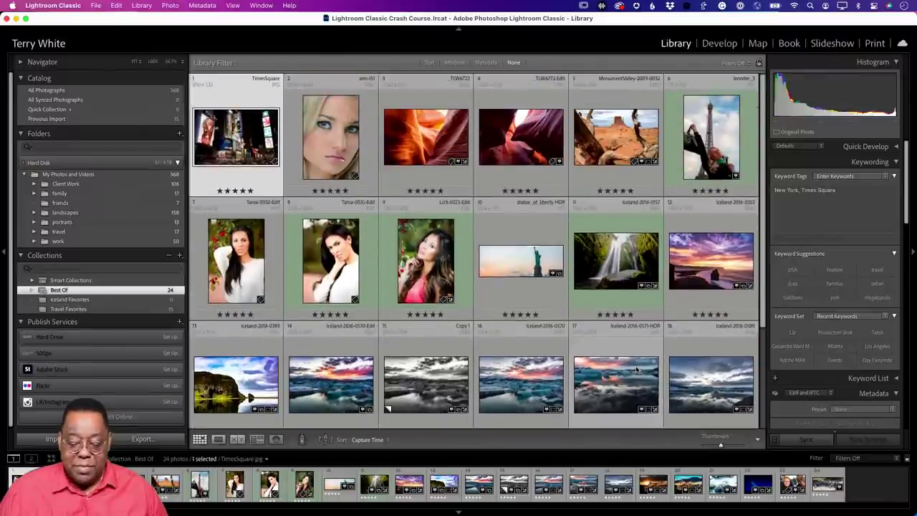
scroll(635, 369, "down", 5)
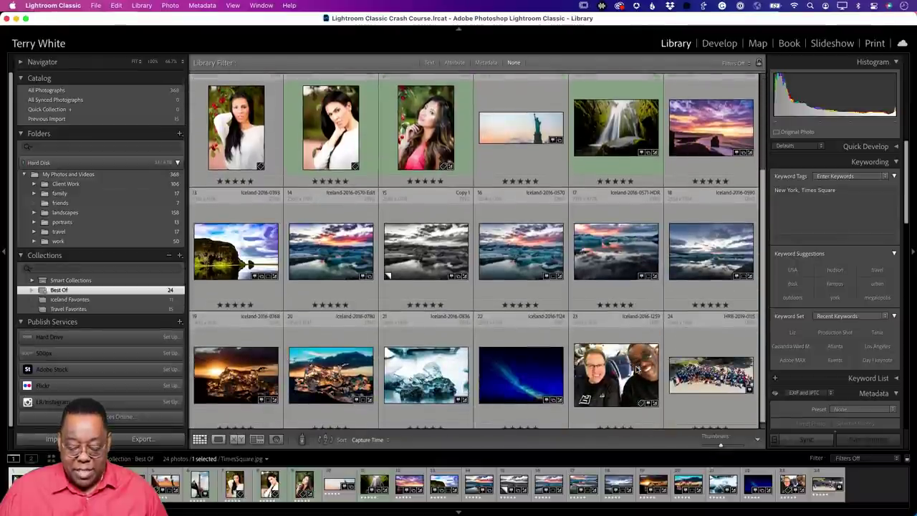
left_click(442, 258)
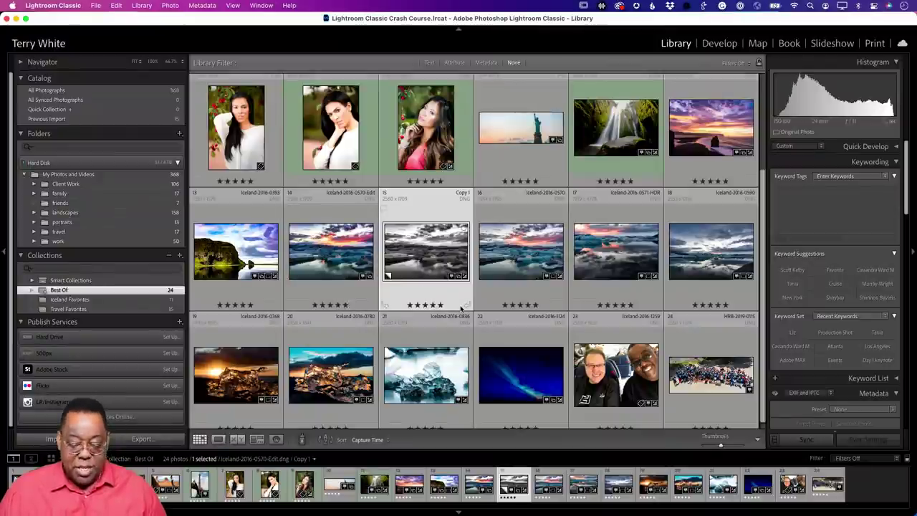
key("Delete")
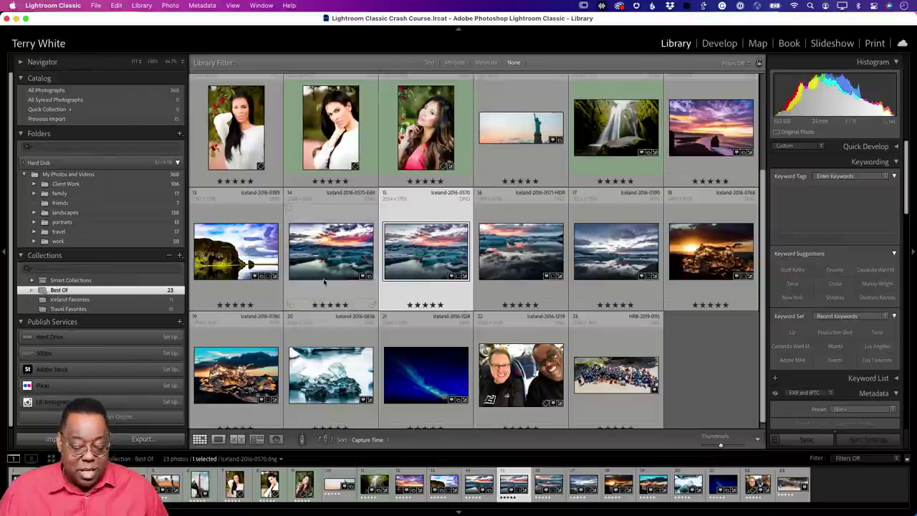
scroll(320, 318, "up", 3)
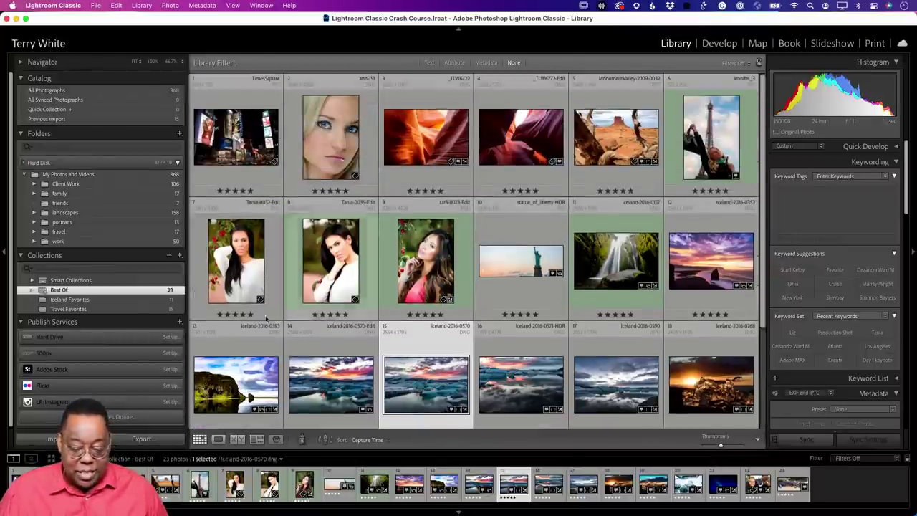
Rate Iceland_BU_2017-0115 in Iceland Favorites five stars and check for it in the Best Of smart collection.
left_click(79, 299)
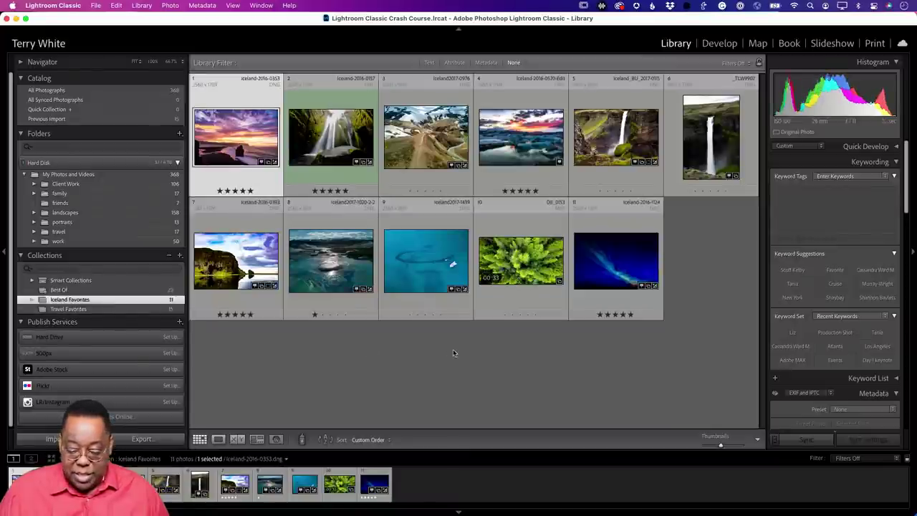
left_click(607, 147)
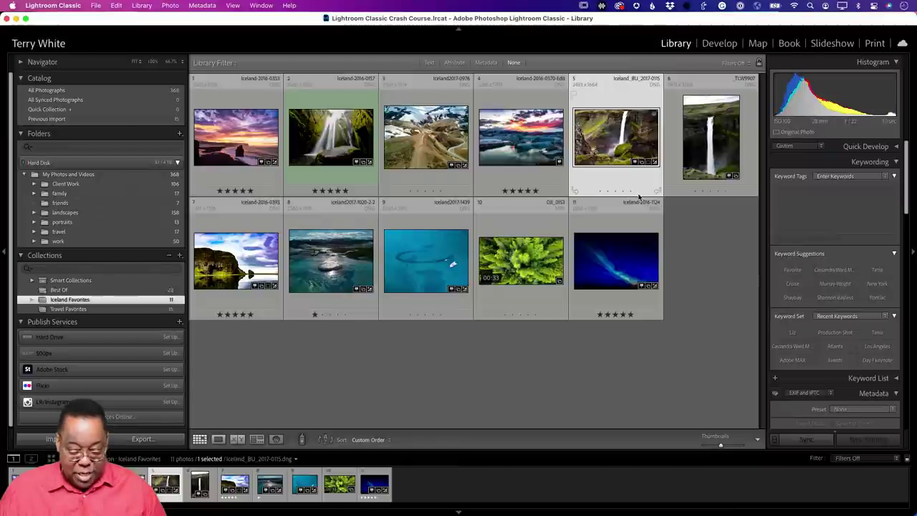
key("5")
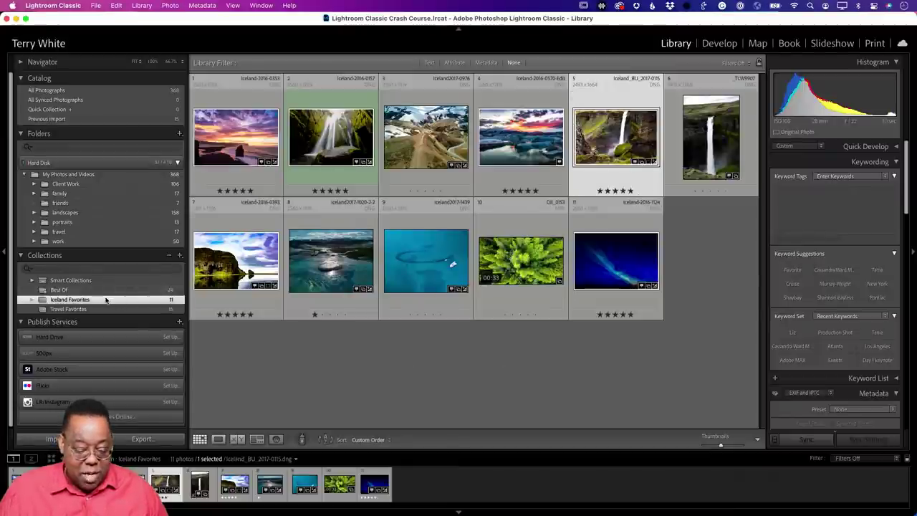
left_click(59, 289)
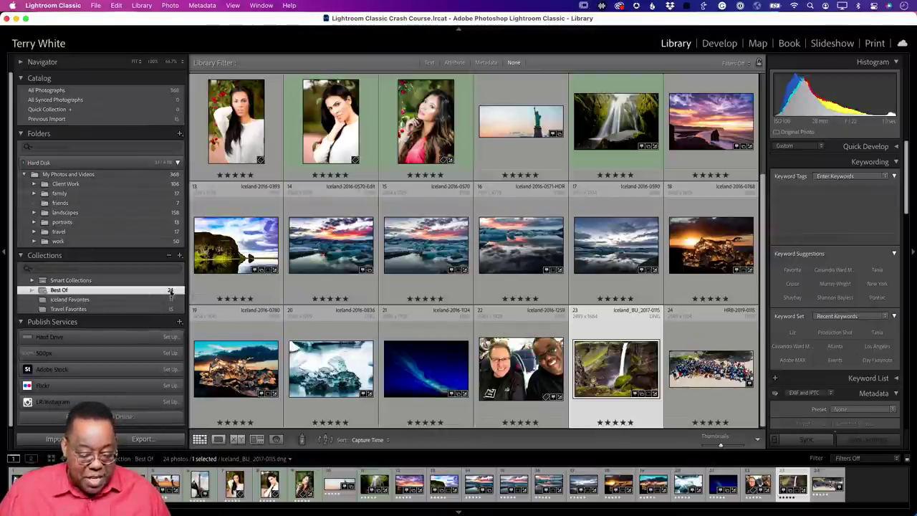
Start a new smart collection named "Best of 2016", keeping the five-star rating rule.
left_click(180, 259)
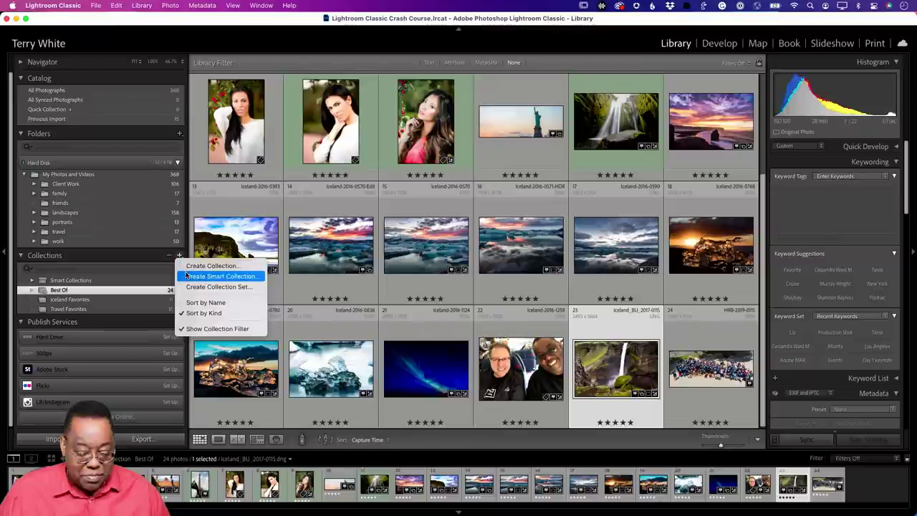
left_click(261, 304)
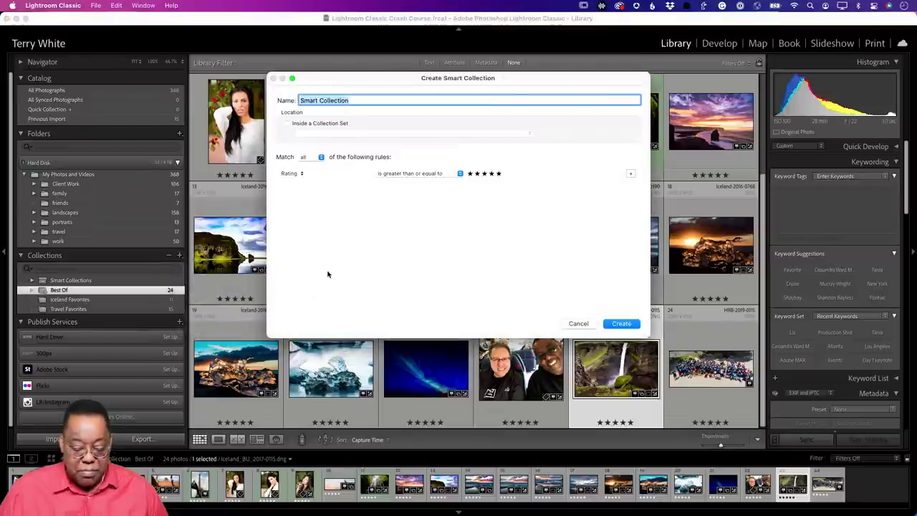
type("Best")
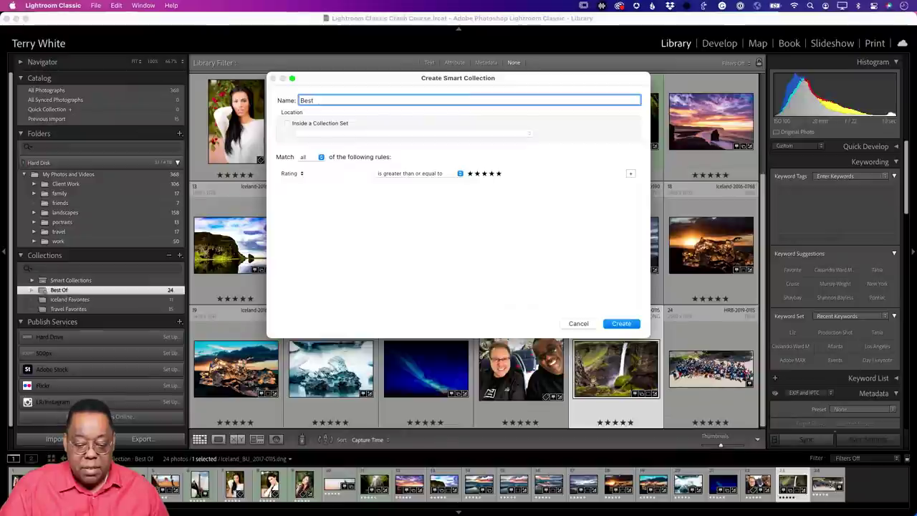
type(" of 2016")
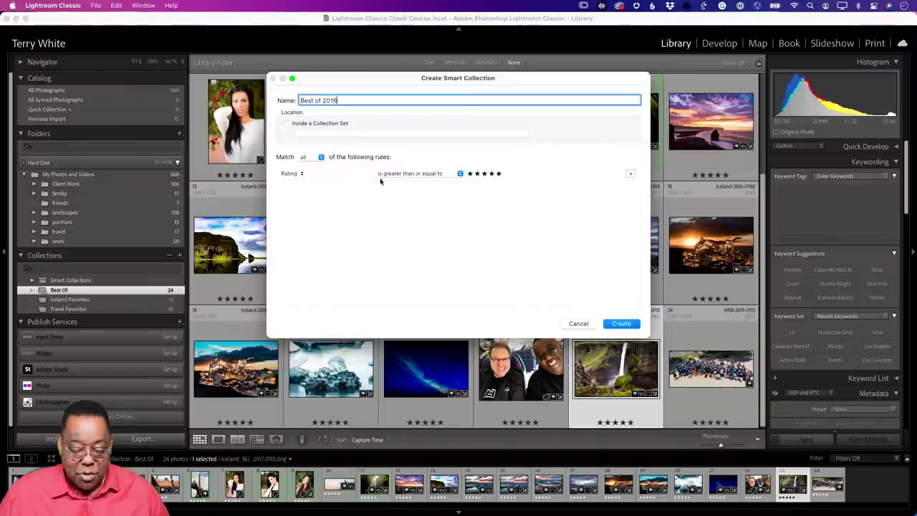
Add a second rule to the smart collection that matches Capture Date with the condition "is in the range".
left_click(631, 173)
left_click(295, 190)
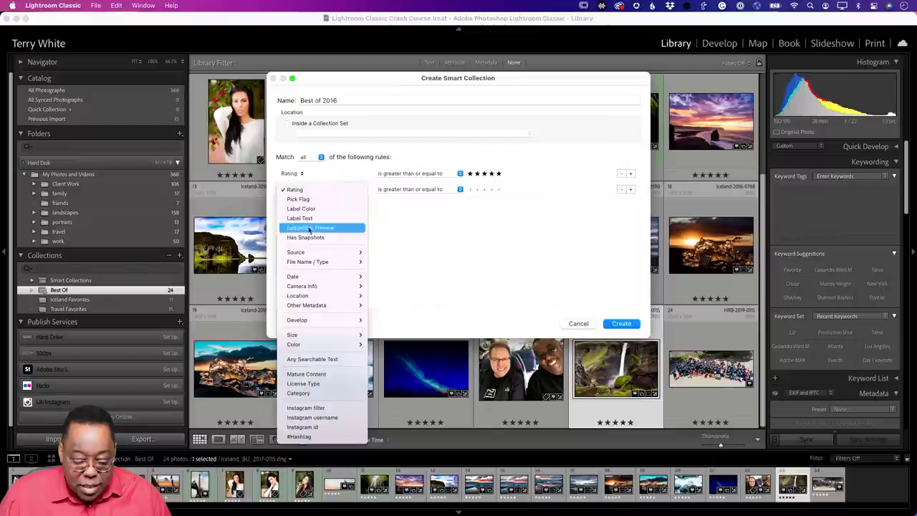
mouse_move(329, 276)
left_click(389, 277)
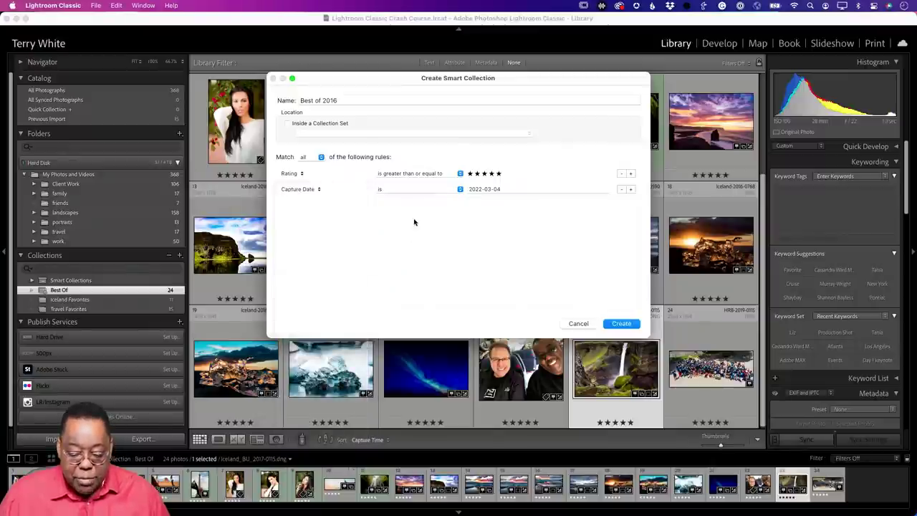
left_click(406, 190)
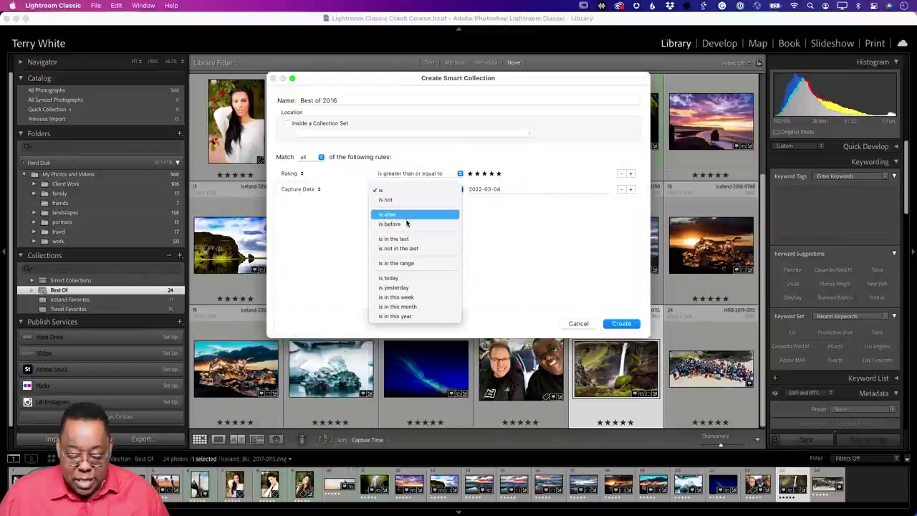
left_click(409, 264)
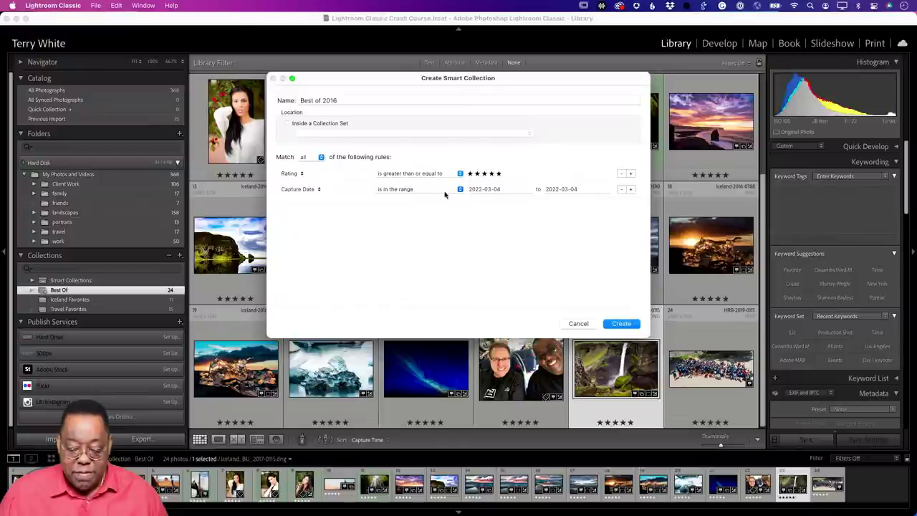
Set the start of the capture date range to 2016-01-01.
left_click(485, 190)
left_click(481, 190)
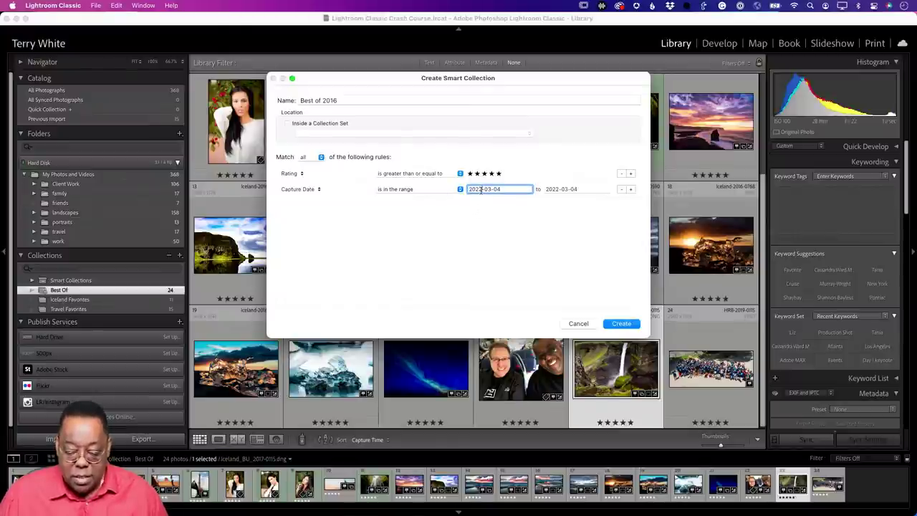
key("BackSpace")
key("BackSpace")
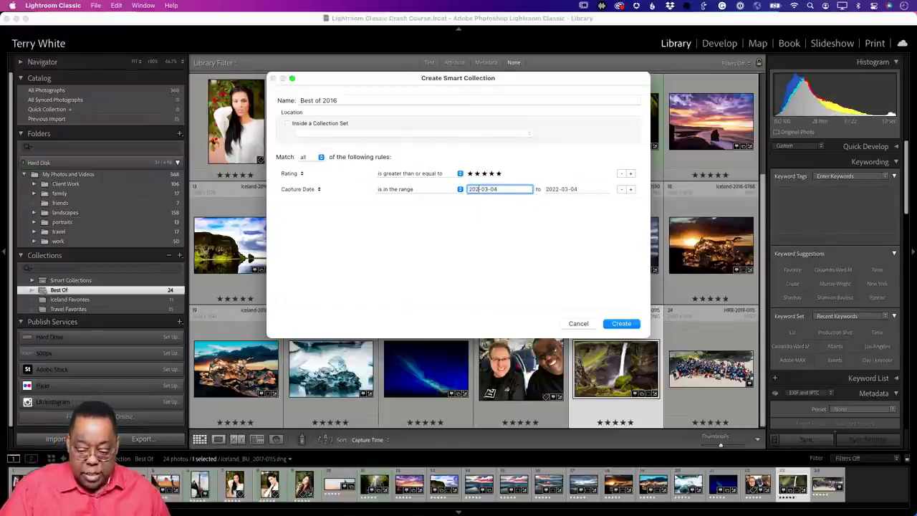
type("16")
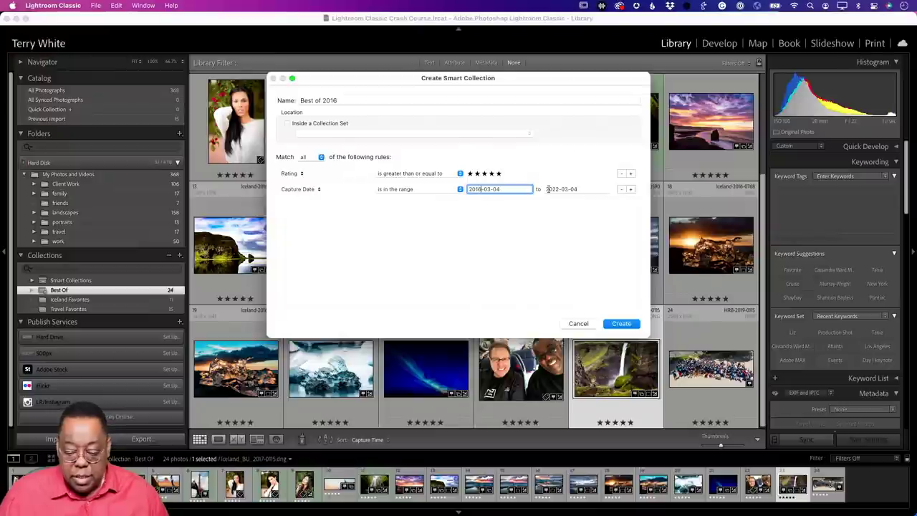
left_click(491, 189)
key("BackSpace")
type("1")
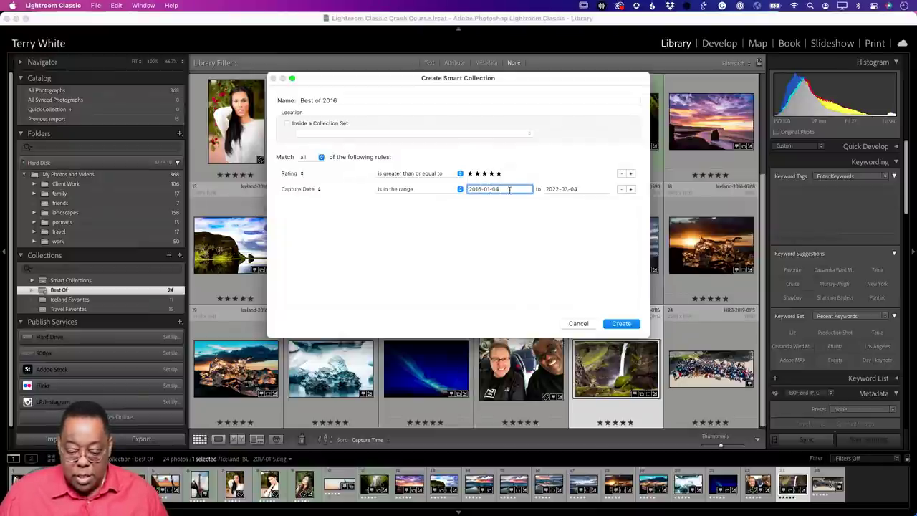
key("BackSpace")
type("1")
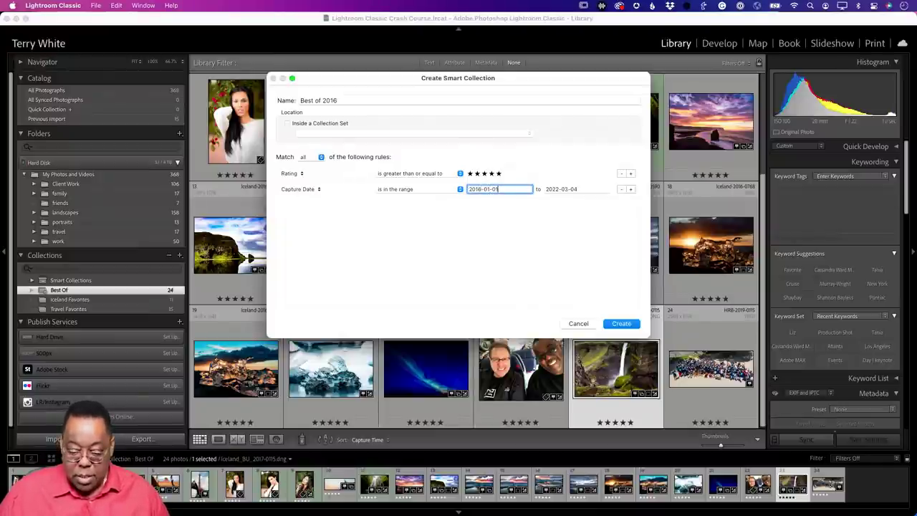
Set the end of the capture date range to 2016-12-31 and create the smart collection.
left_click(559, 190)
double_click(565, 189)
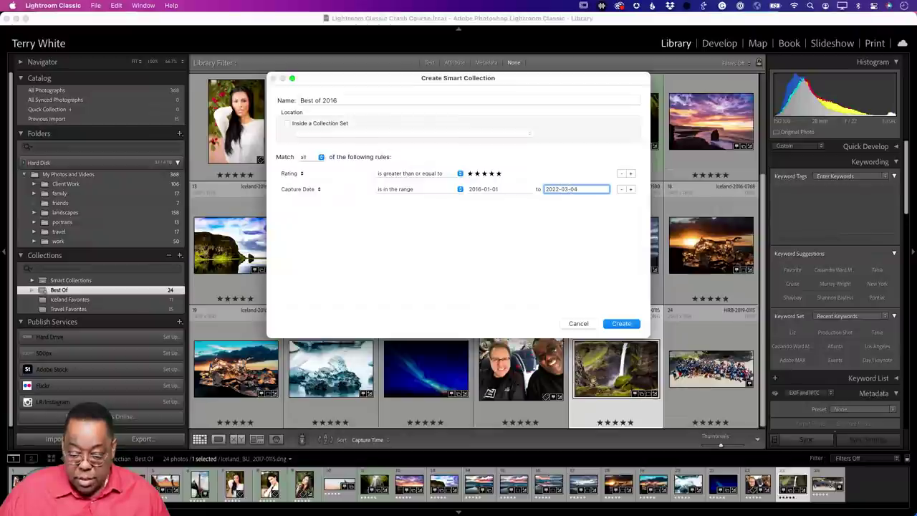
key("BackSpace")
key("BackSpace")
type("16")
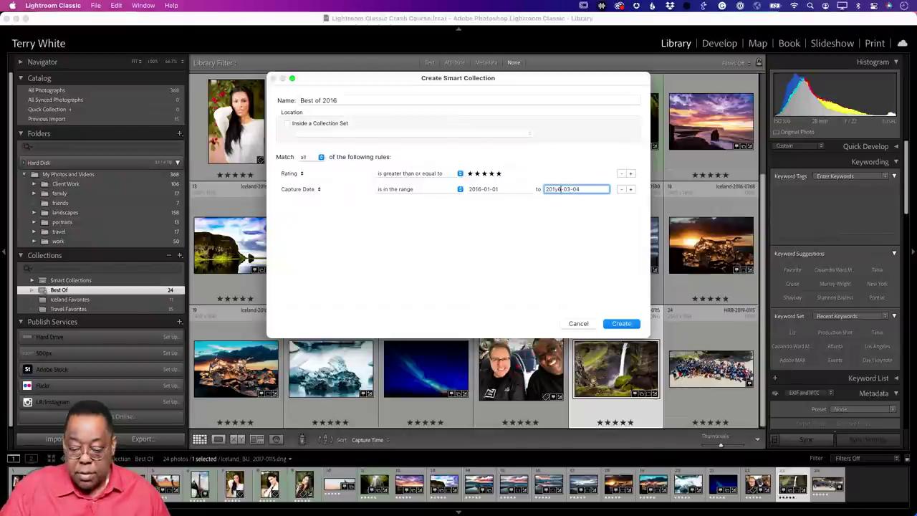
key("BackSpace")
type("6")
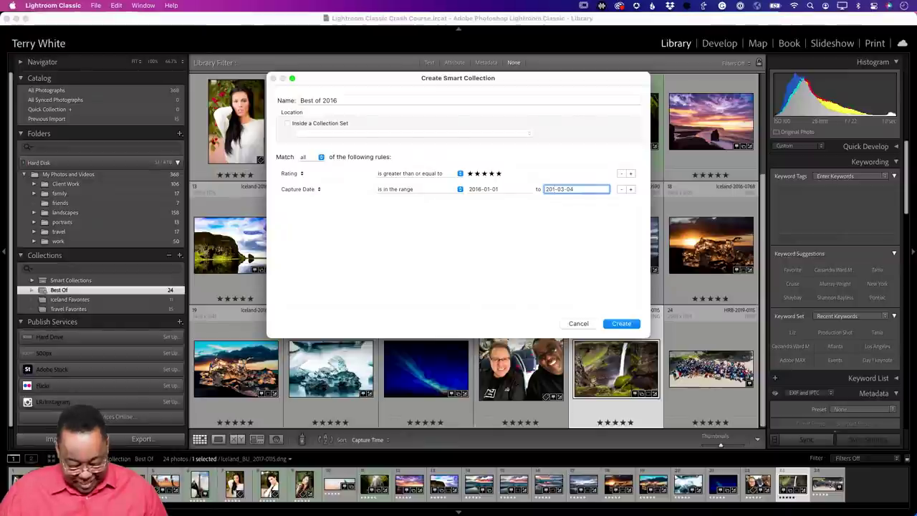
key("BackSpace")
type("6")
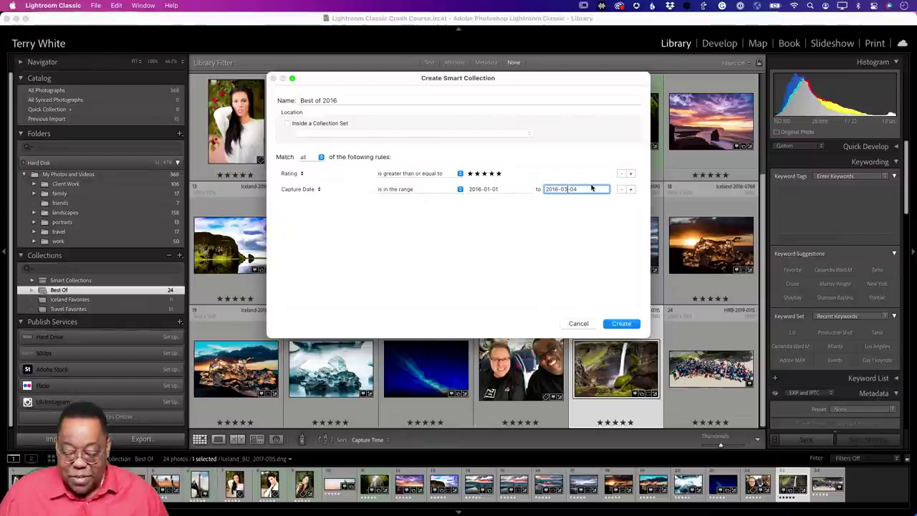
key("Right")
key("Delete")
key("Delete")
type("12")
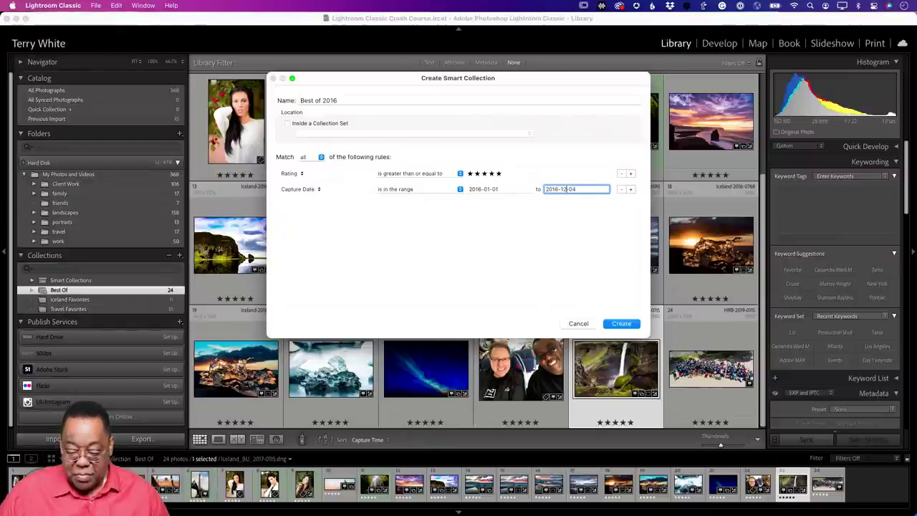
key("Right")
key("Right")
key("Delete")
type("31")
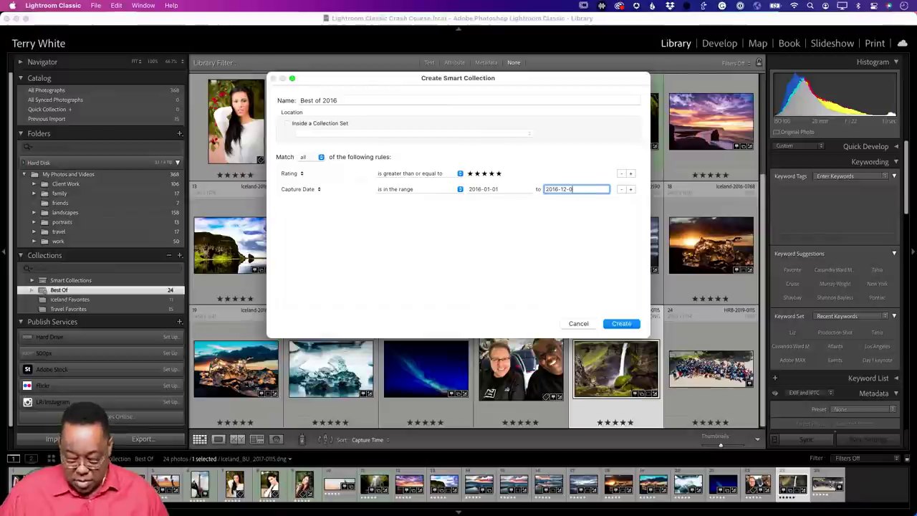
key("BackSpace")
key("BackSpace")
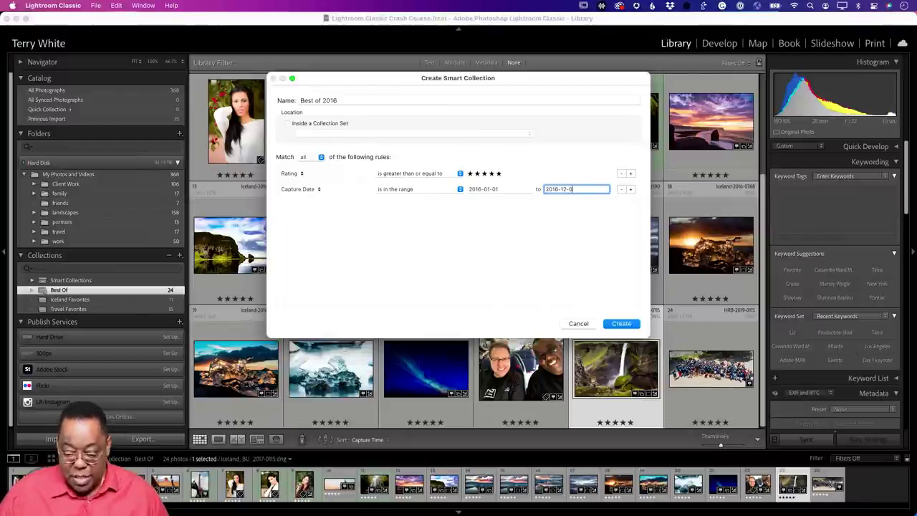
type("31")
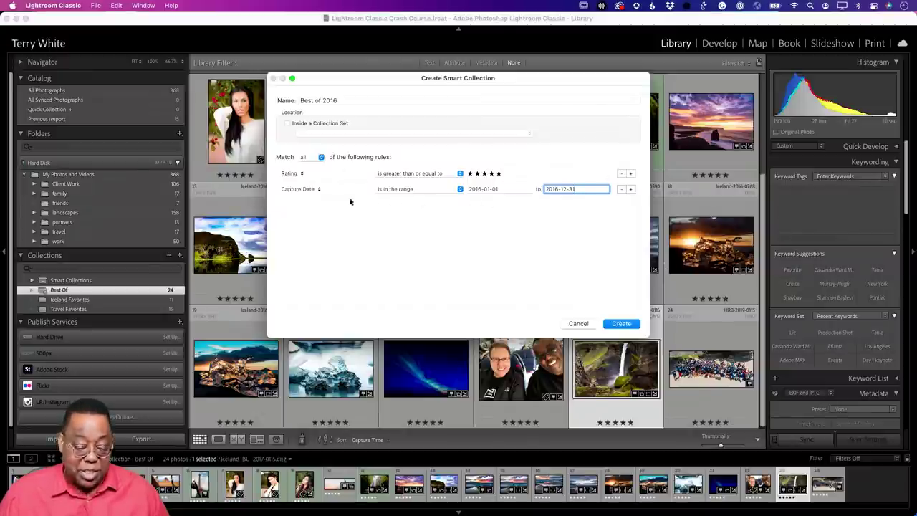
left_click(620, 324)
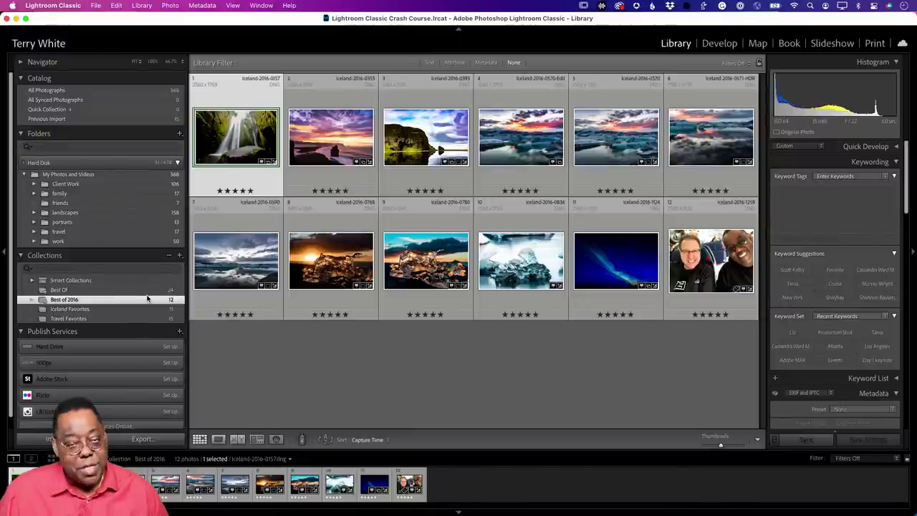
Switch to Finder with the My Photos and Videos folder window in front.
key("super+Tab")
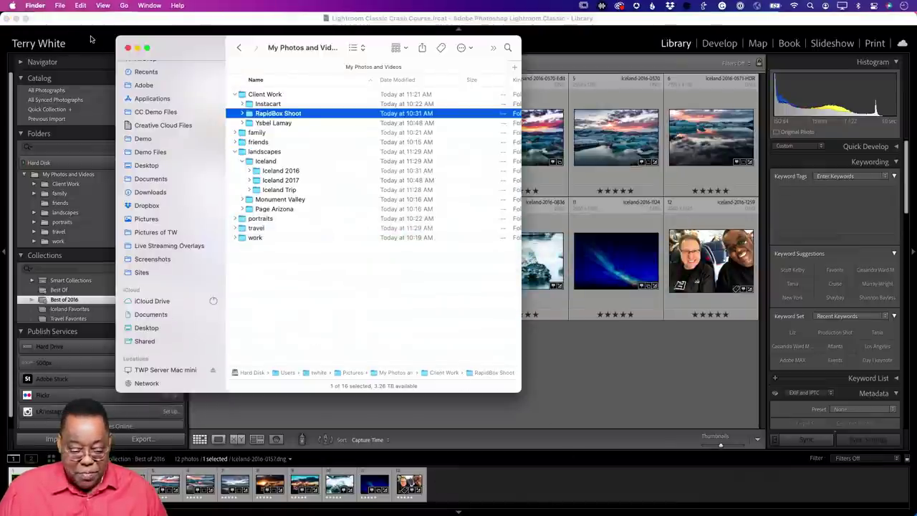
left_click(47, 6)
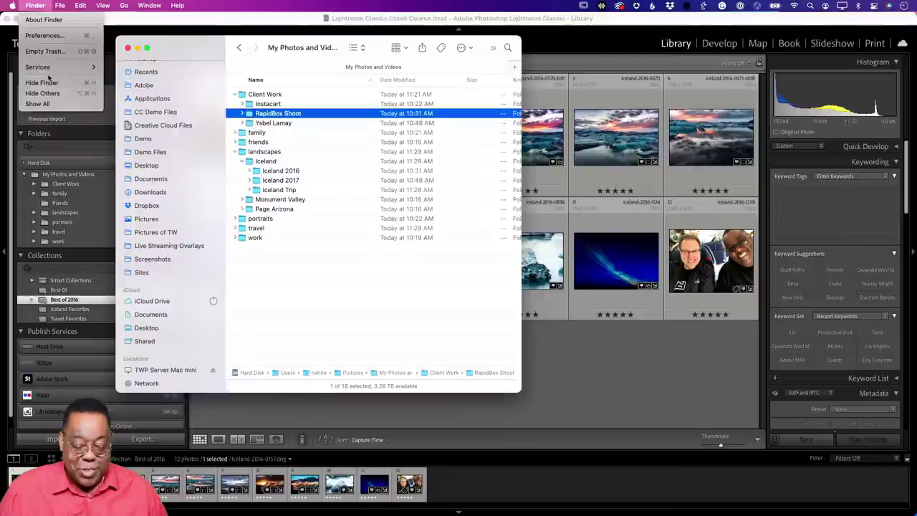
left_click(52, 51)
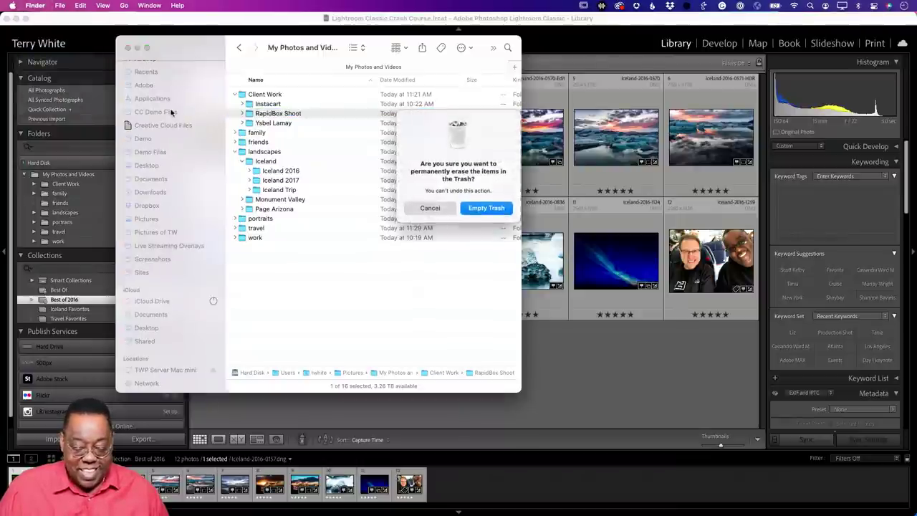
left_click(431, 207)
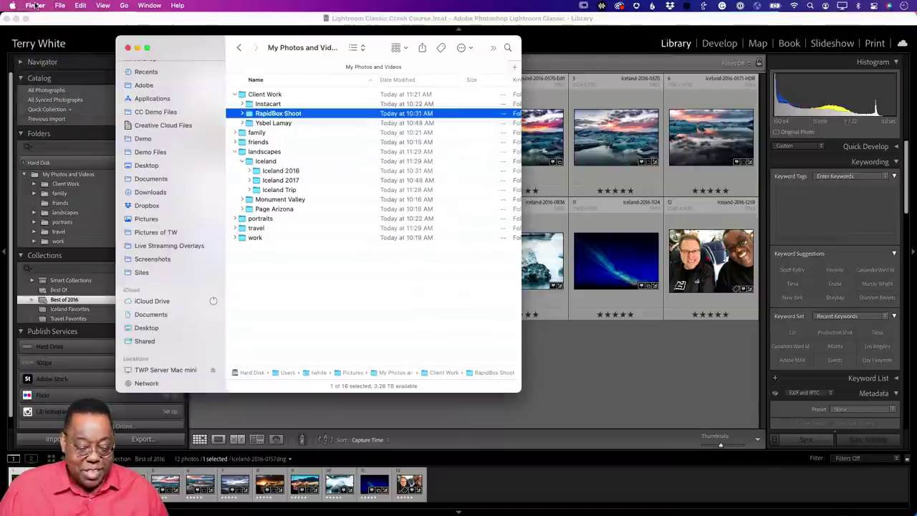
Hide all other applications and place IMG_2009.JPG on the desktop beside the My Photos and Videos window.
left_click(36, 6)
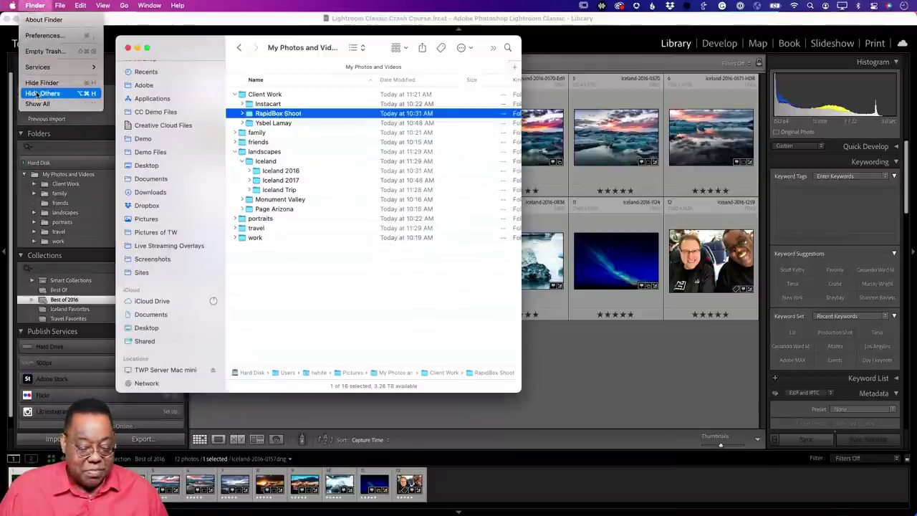
left_click(79, 93)
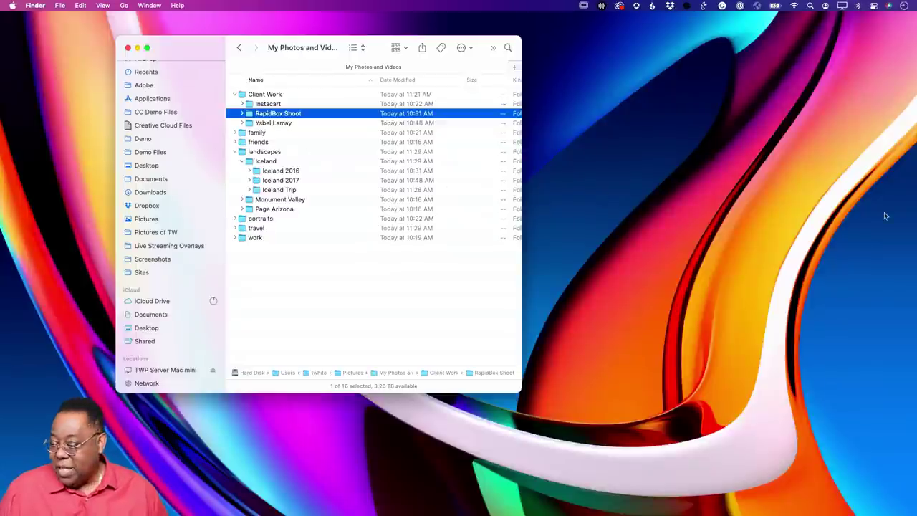
left_click_drag(770, 373, 622, 198)
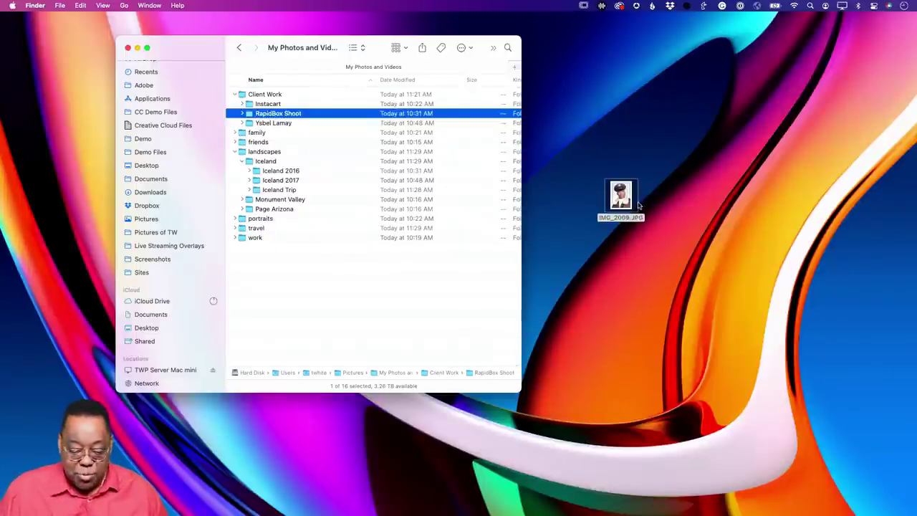
Collapse the landscapes folder and expand family and its Family Reunion 2010 subfolder to examine the files inside.
left_click(235, 152)
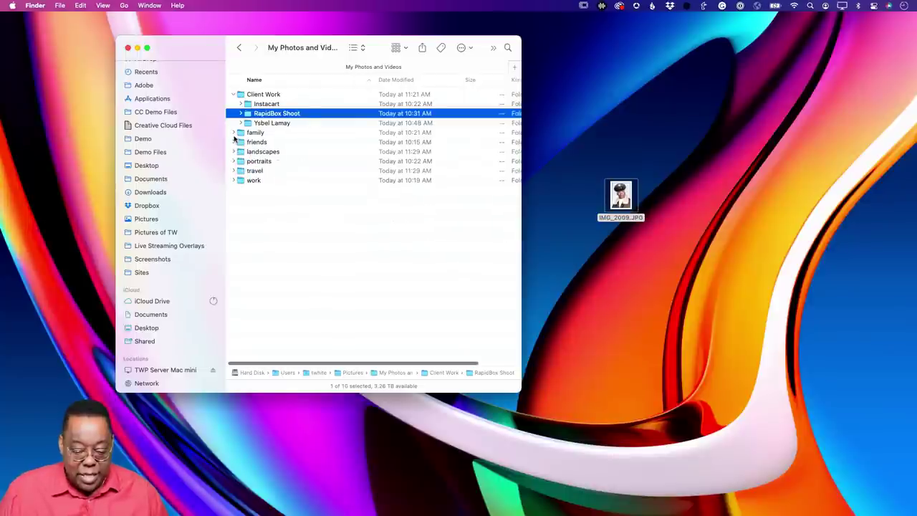
left_click(234, 135)
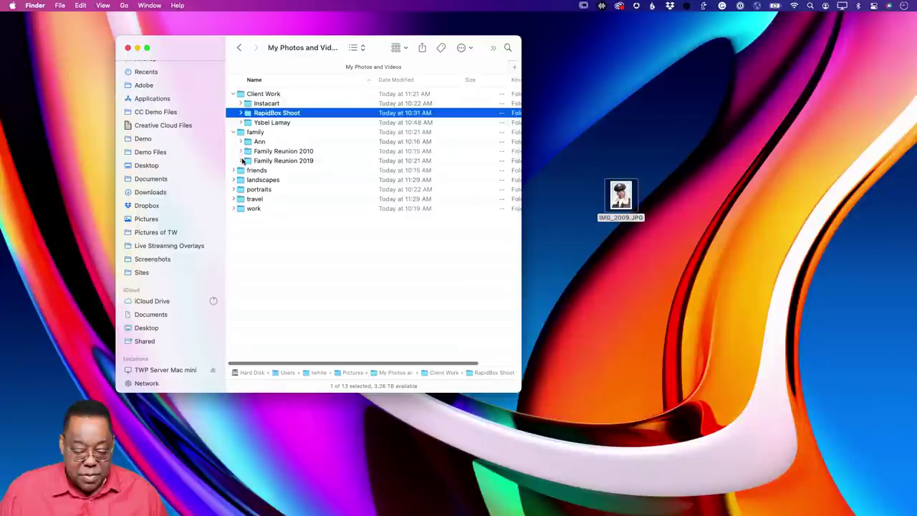
left_click(241, 151)
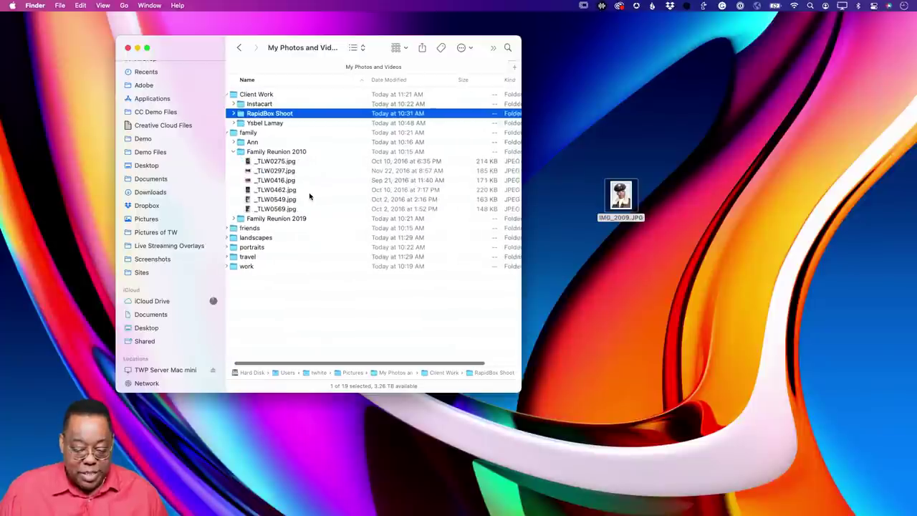
Switch back to Lightroom Classic and show the photos in the Family Reunion 2010 folder inside family.
key("super+Tab")
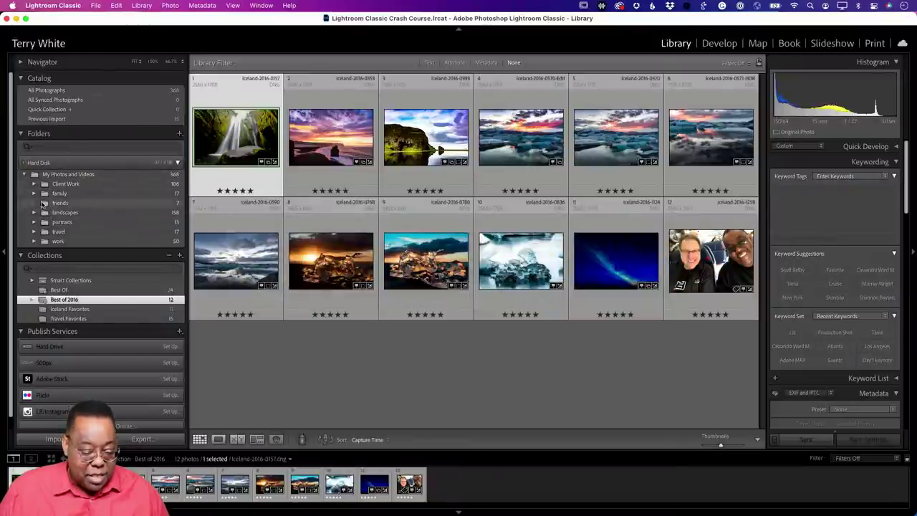
left_click(33, 193)
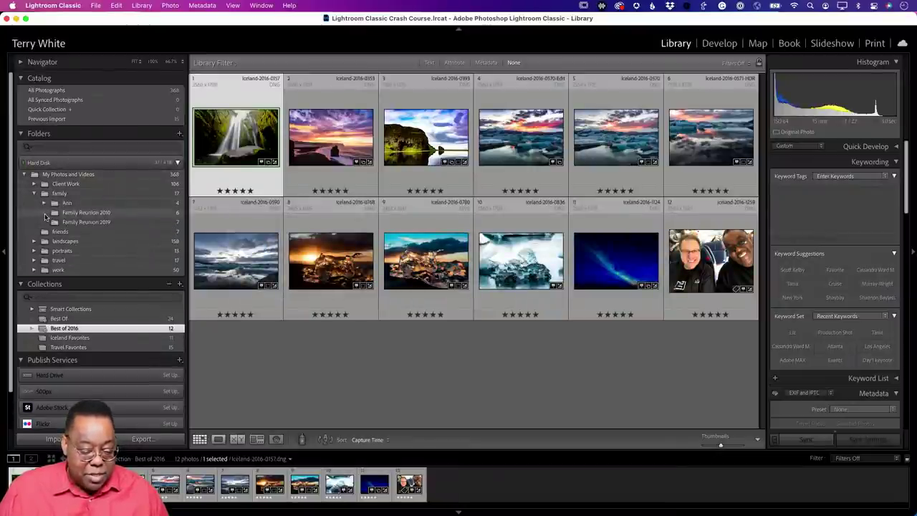
left_click(77, 213)
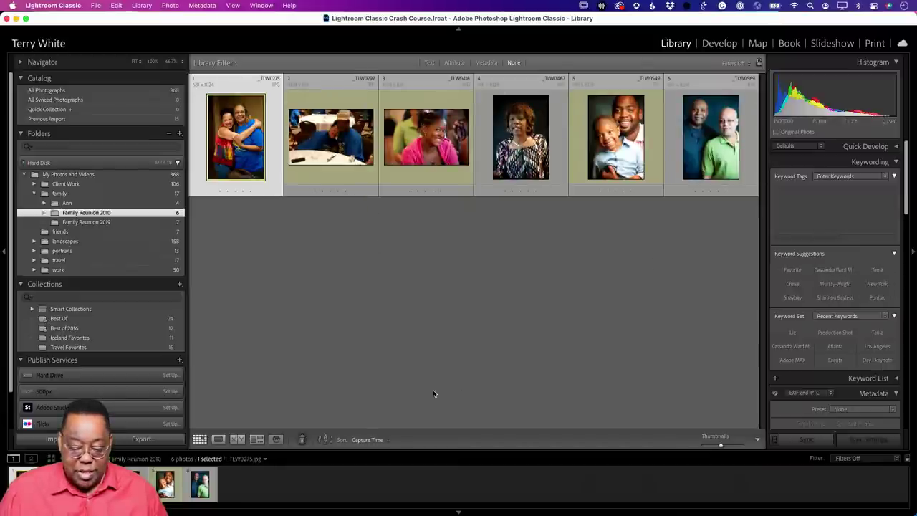
Switch to Finder, hide the other applications and move IMG_2009.JPG from the desktop into the Family Reunion 2010 folder.
key("super+Tab")
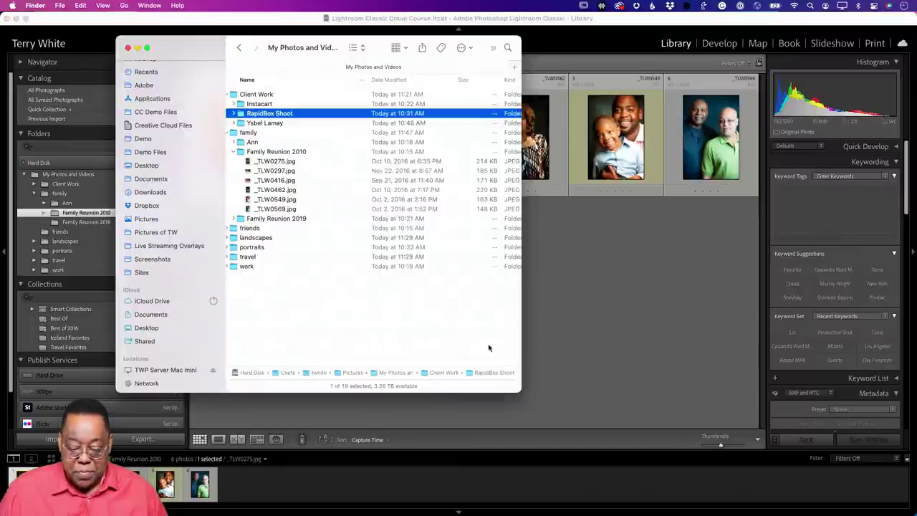
left_click(45, 17)
left_click(52, 6)
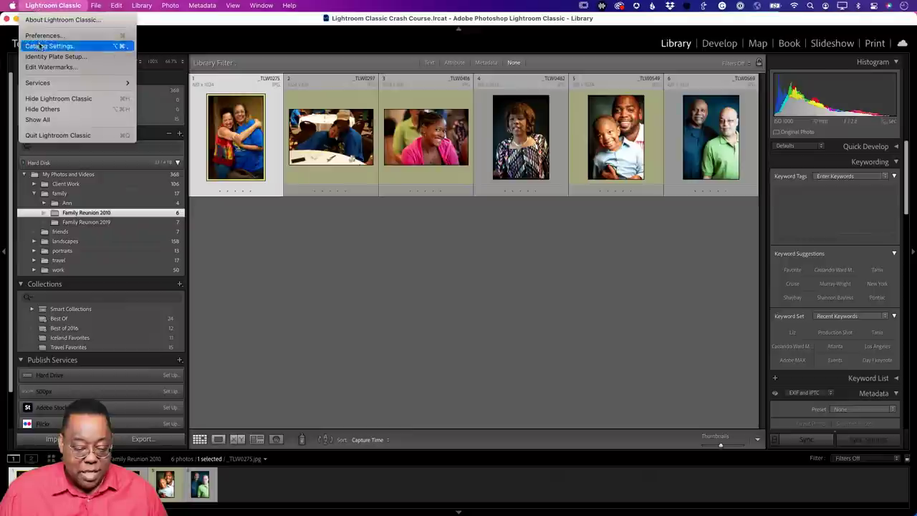
left_click(314, 126)
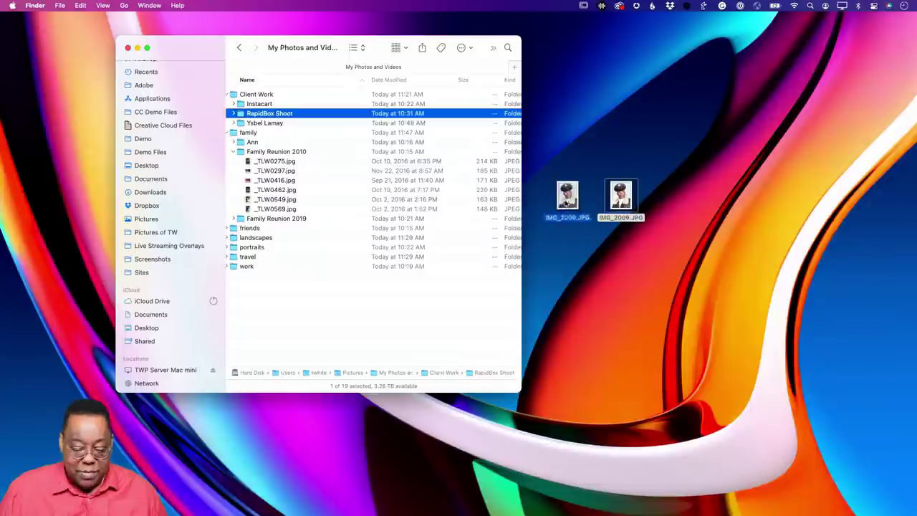
left_click_drag(566, 203, 297, 159)
left_click(505, 222)
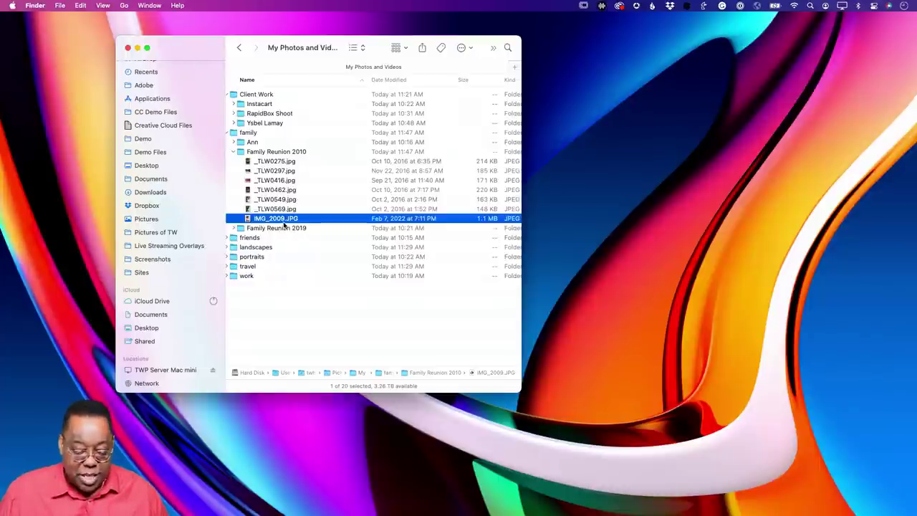
Switch back to Lightroom Classic and synchronize the Family Reunion 2010 folder, showing the import dialog first, and import the new photo.
key("super+Tab")
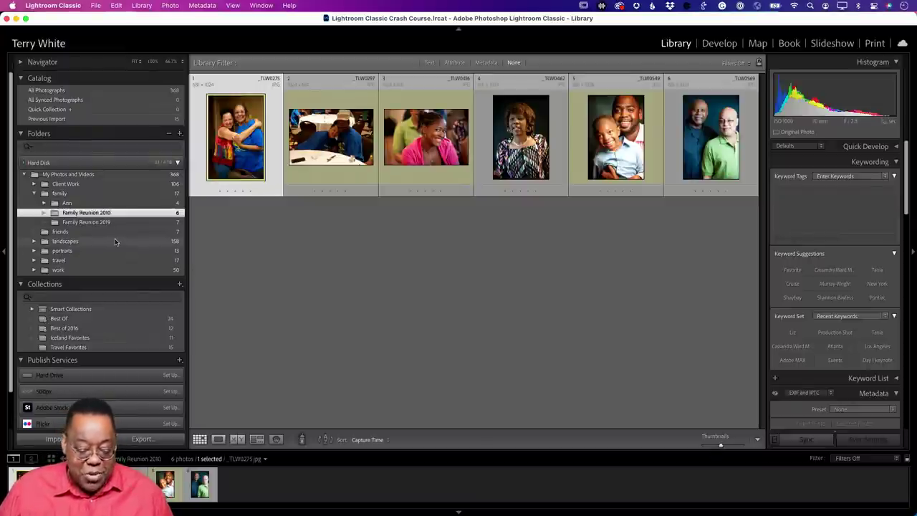
right_click(93, 215)
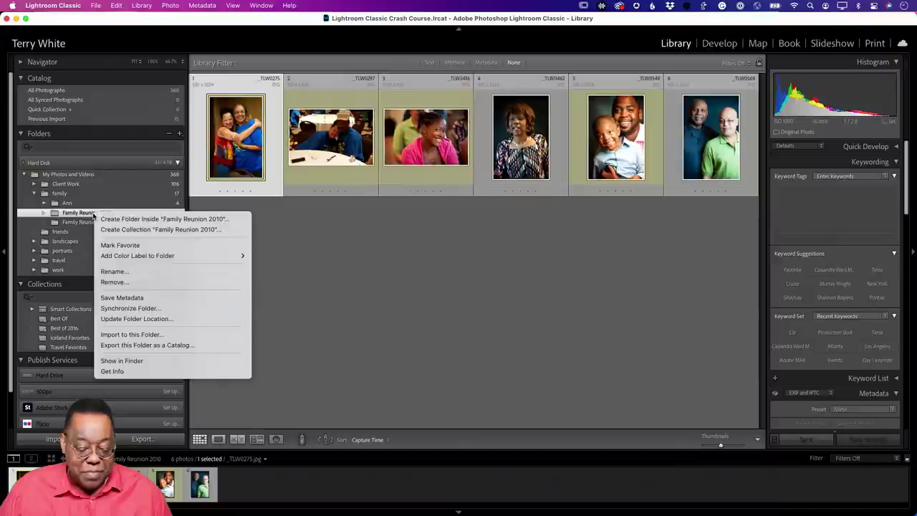
left_click(159, 308)
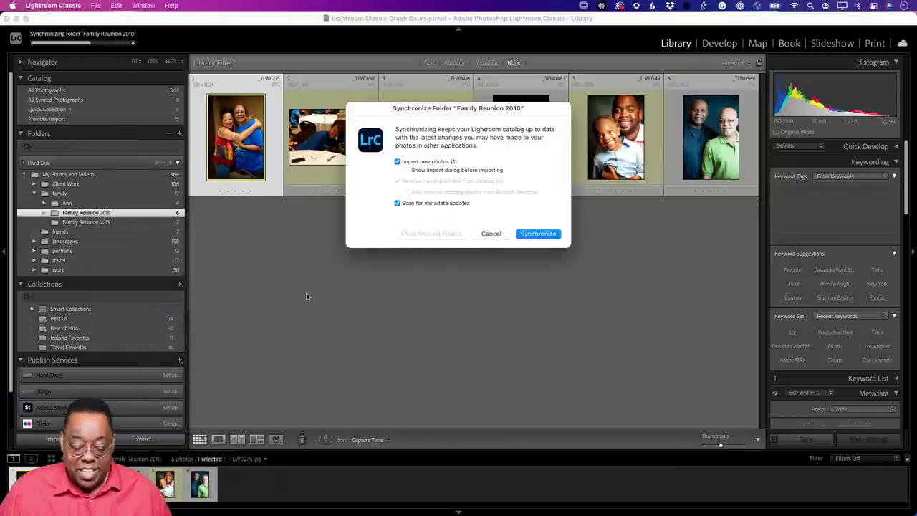
left_click(452, 172)
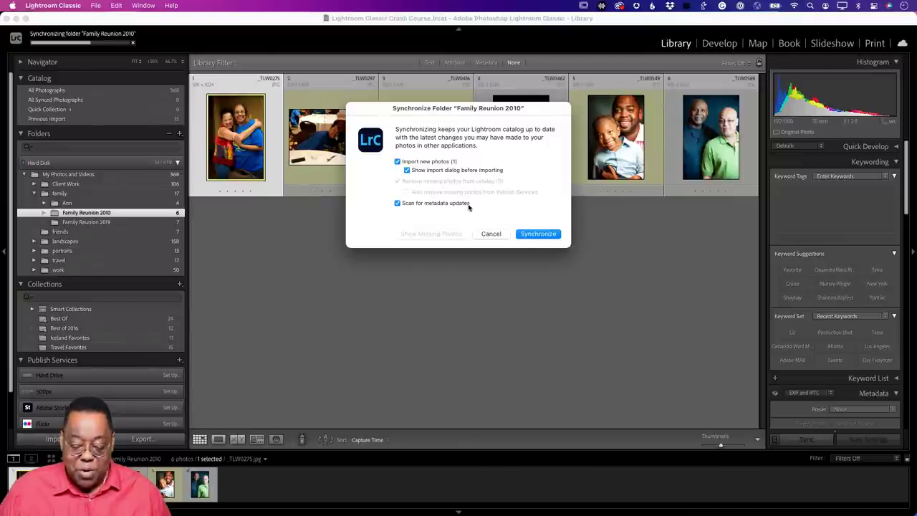
left_click(538, 234)
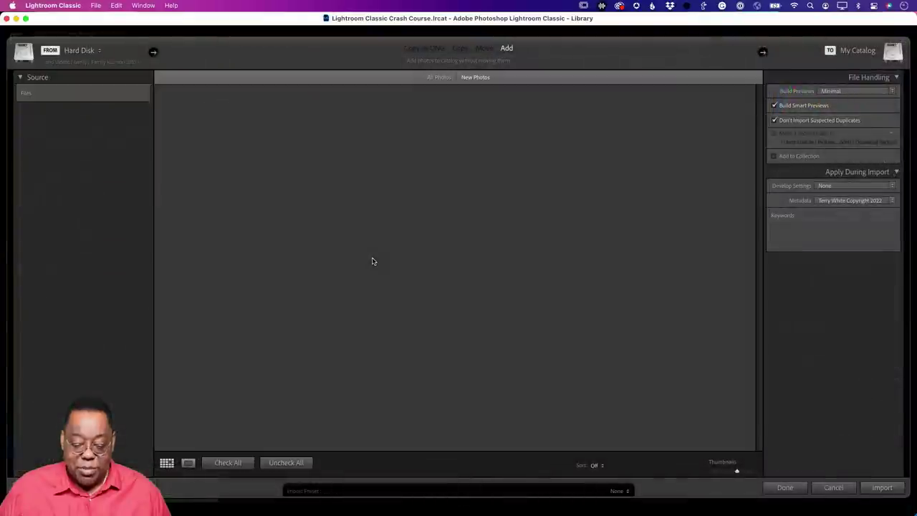
left_click(882, 487)
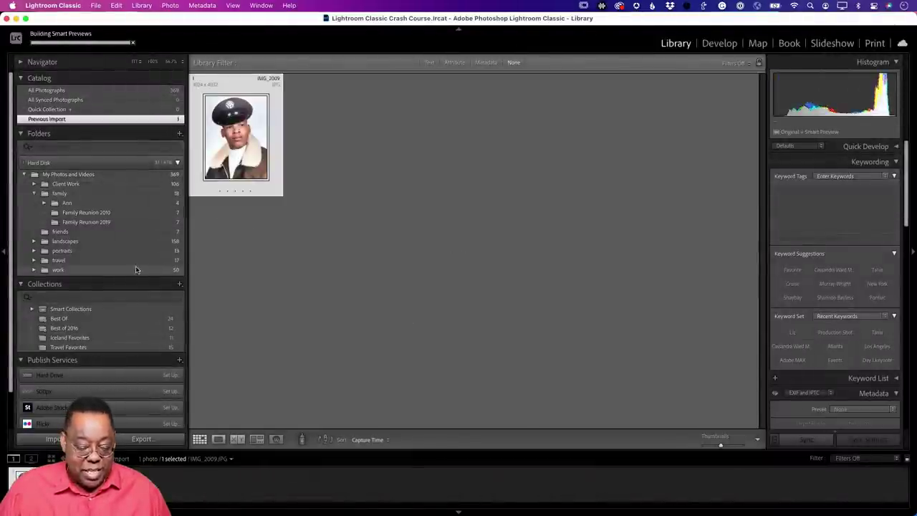
Rate IMG_2009 in the Family Reunion 2010 folder five stars and show it in the Best Of smart collection.
left_click(115, 213)
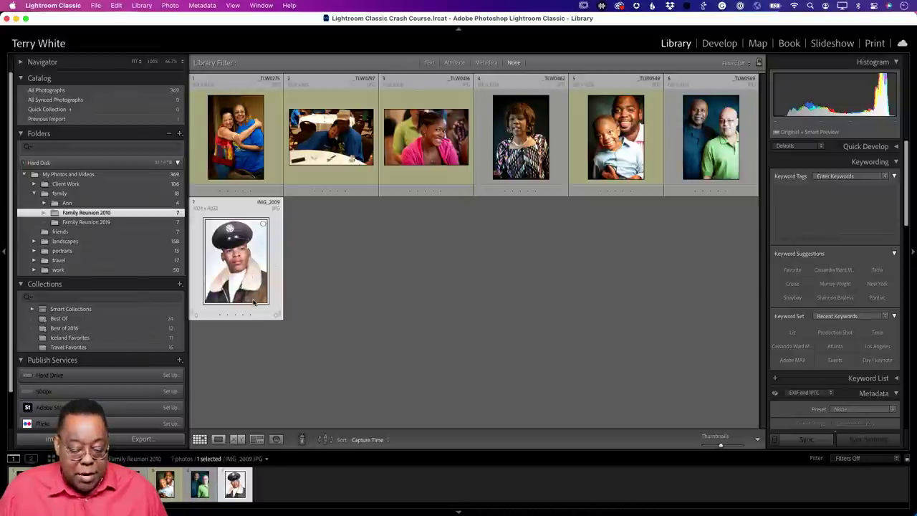
key("5")
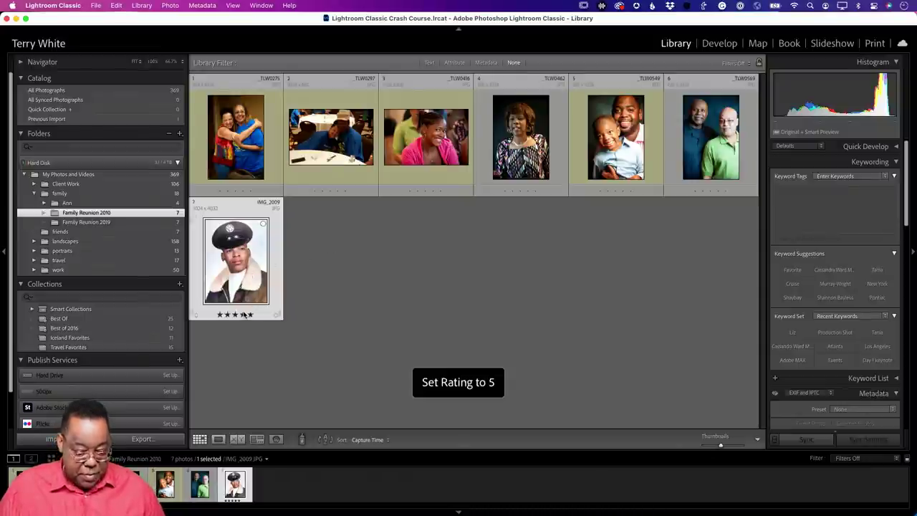
left_click(101, 320)
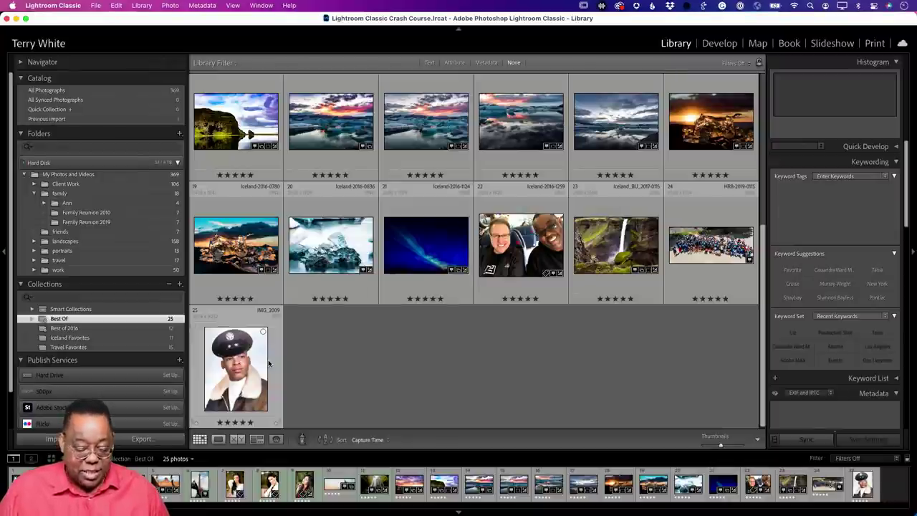
Create a regular collection named Favorite Places, outside any collection set.
left_click(180, 287)
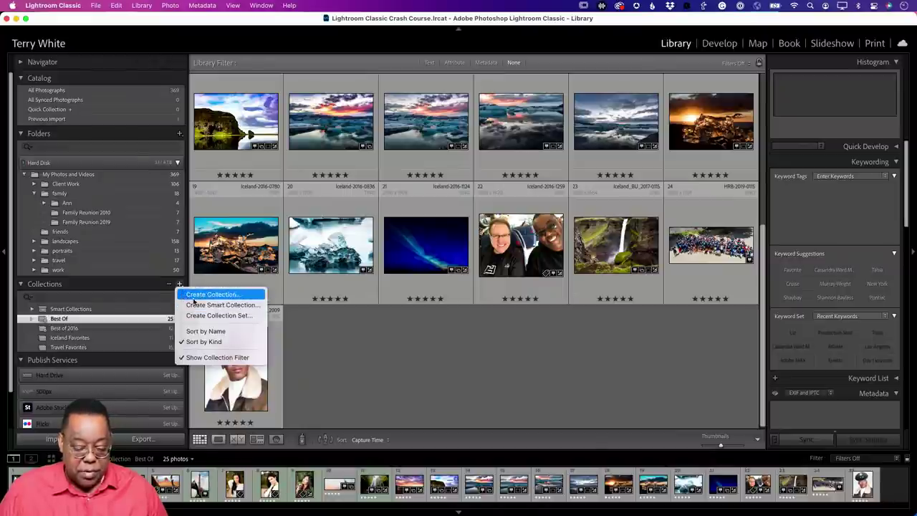
left_click(195, 294)
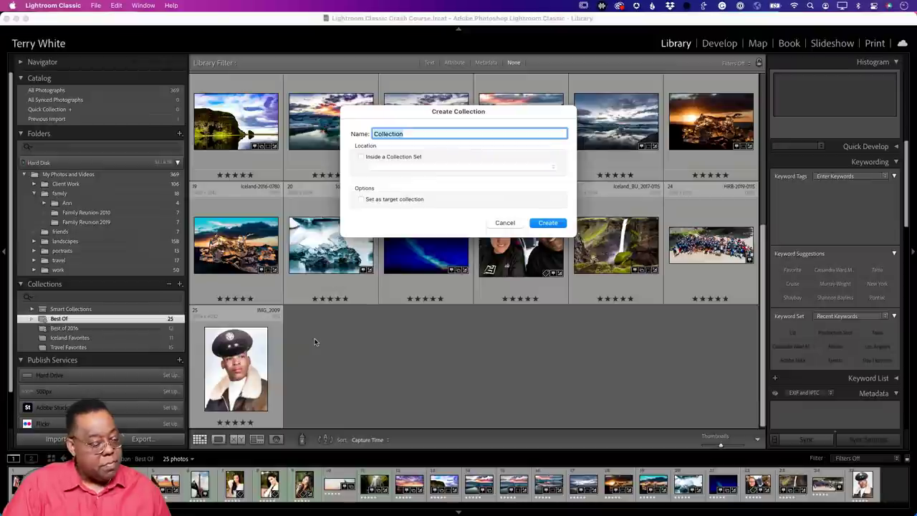
type("Favorite")
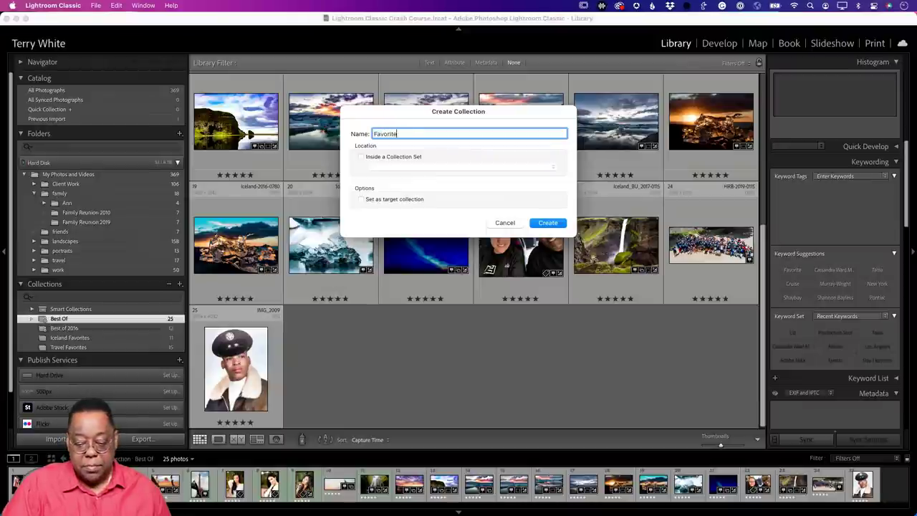
type(" Places")
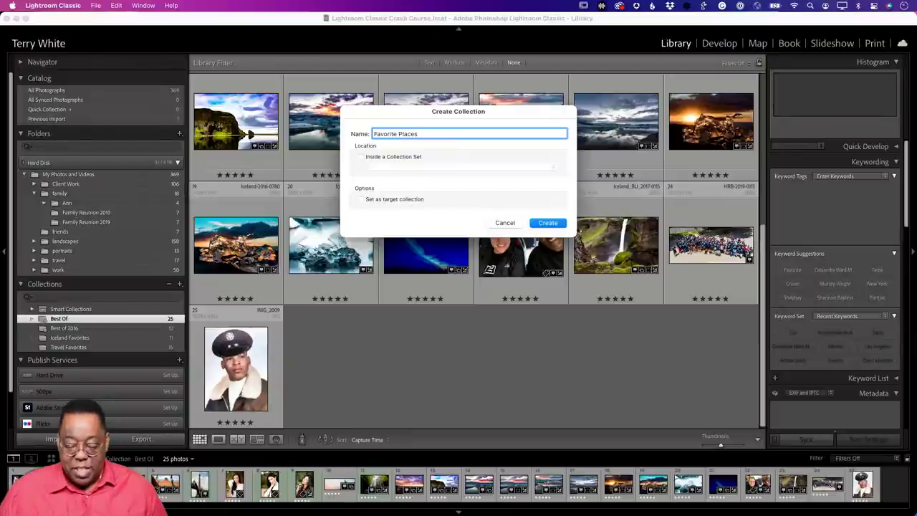
left_click(550, 224)
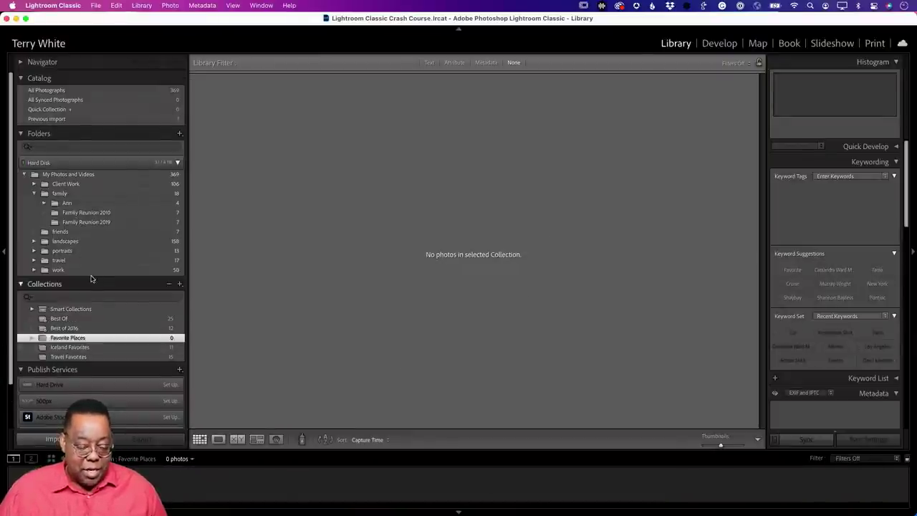
Add the upright Eiffel Tower photo named Paris from the travel folder's Paris subfolder to Favorite Places and show that collection.
left_click(34, 195)
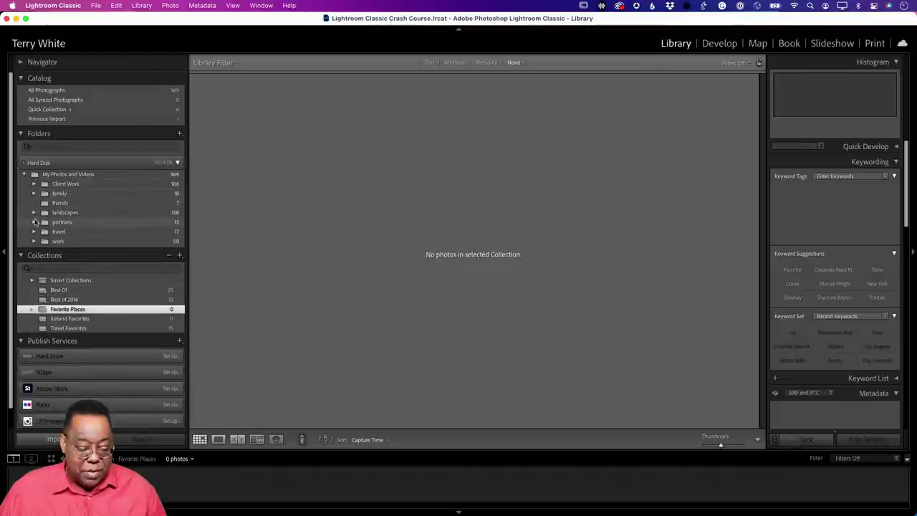
left_click(34, 232)
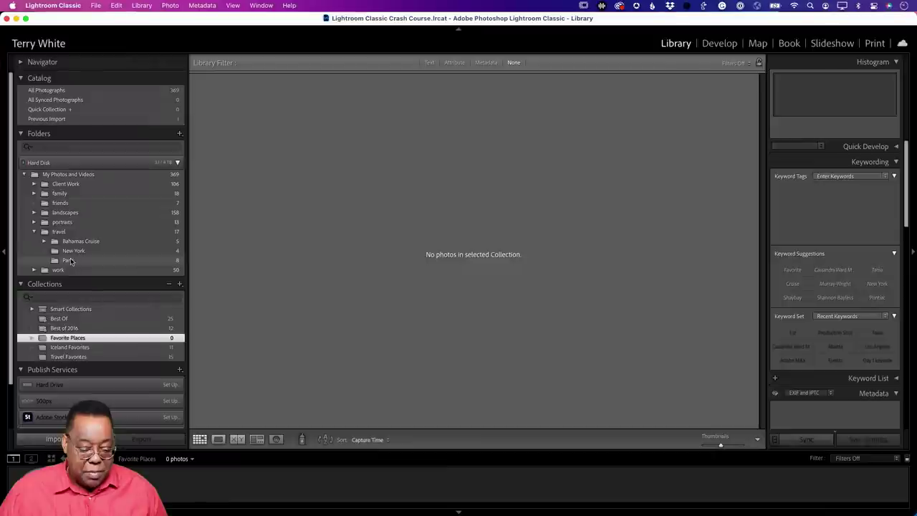
left_click(69, 260)
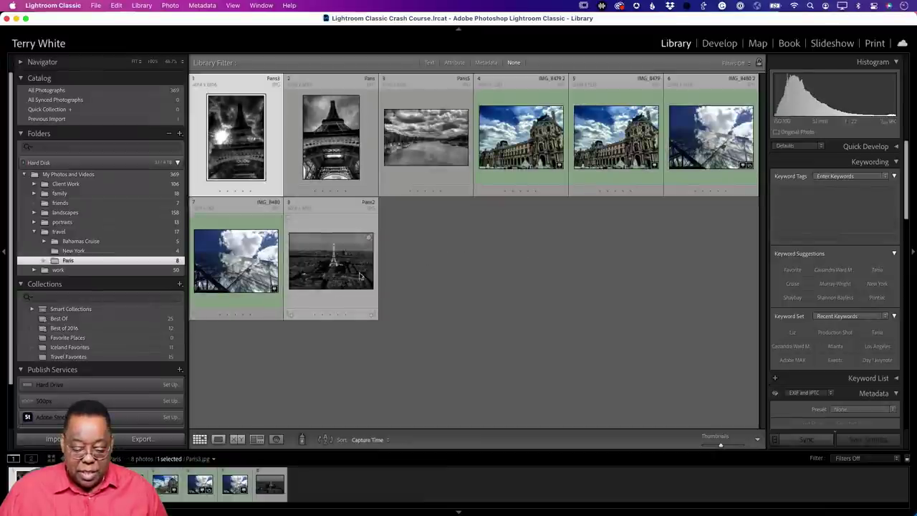
left_click(324, 145)
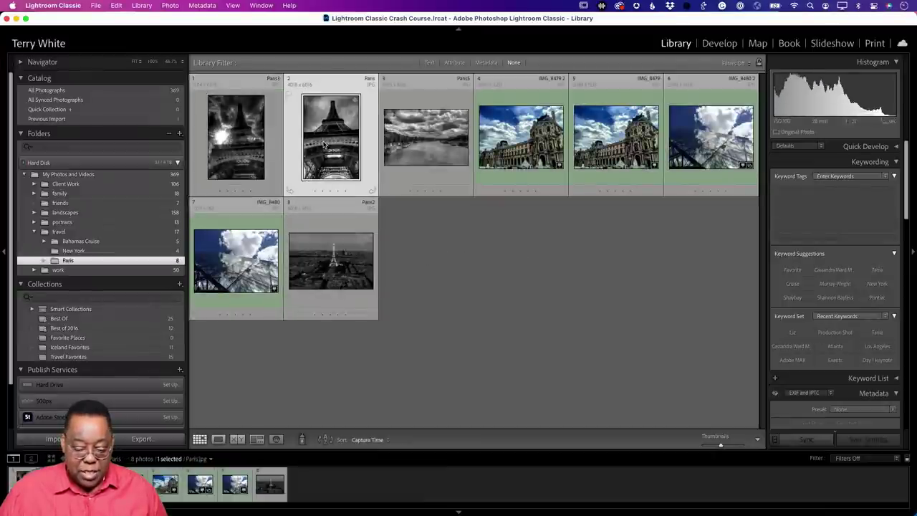
left_click_drag(325, 145, 147, 342)
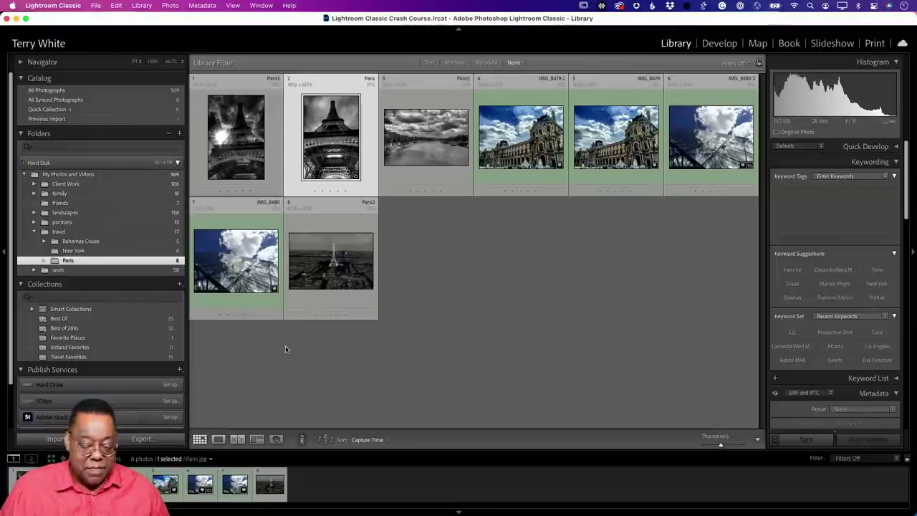
left_click(108, 342)
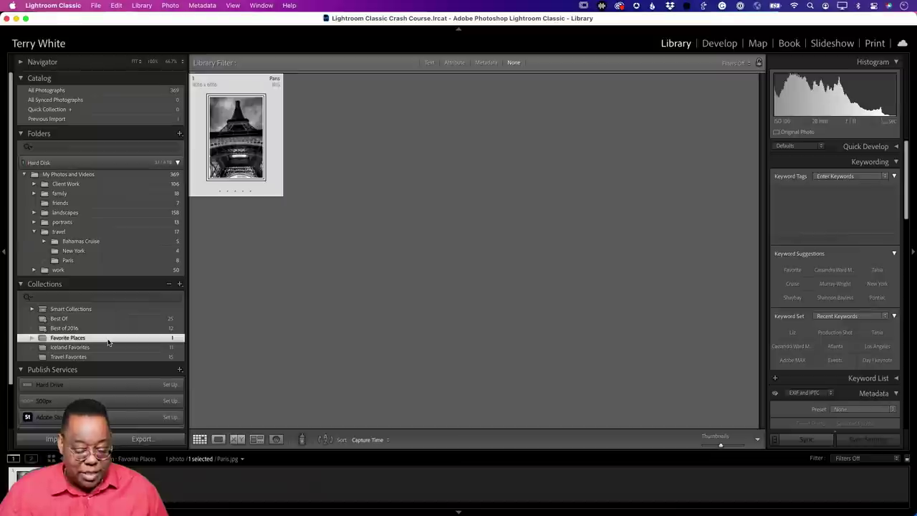
Make Favorite Places the target collection, add the statue_of_liberty photo from the New York folder to it and show the collection.
right_click(108, 342)
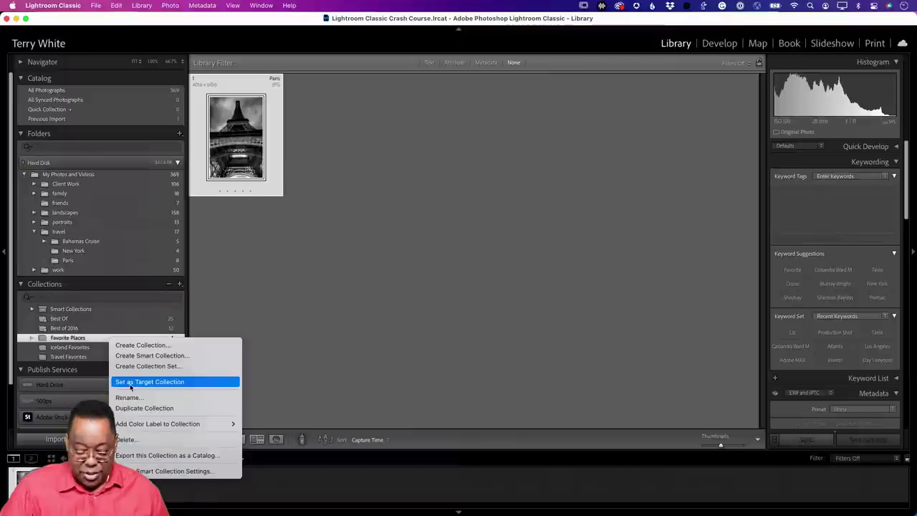
left_click(131, 388)
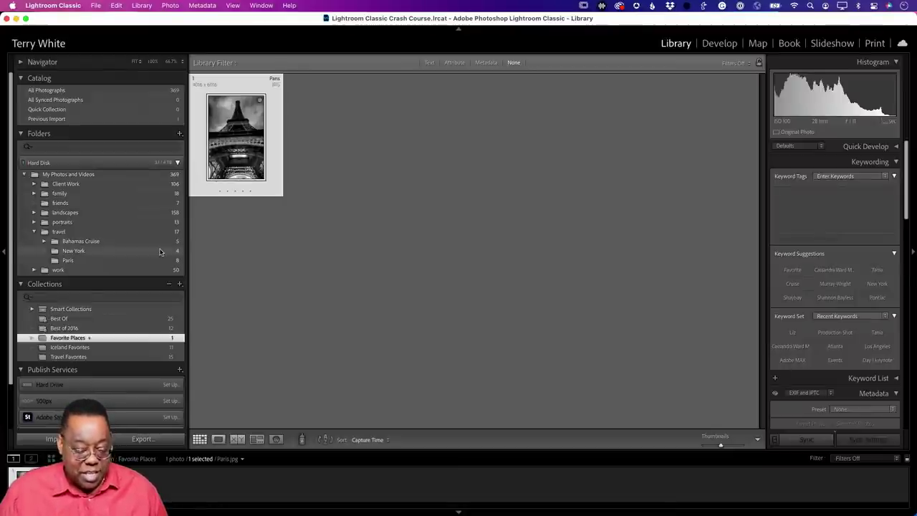
left_click(100, 250)
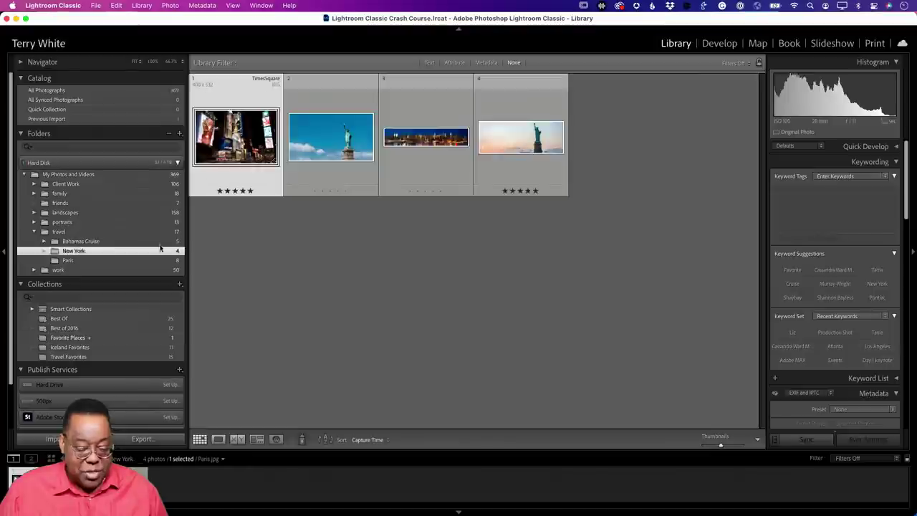
left_click(337, 151)
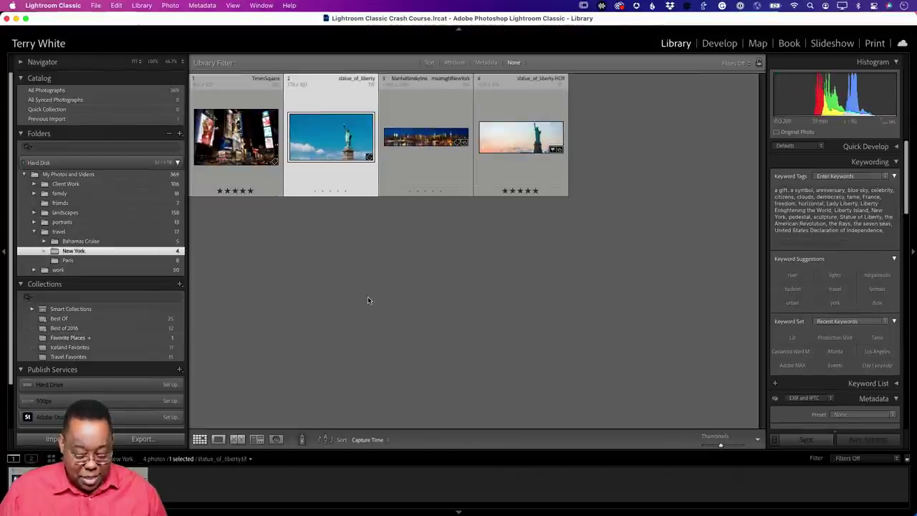
key("b")
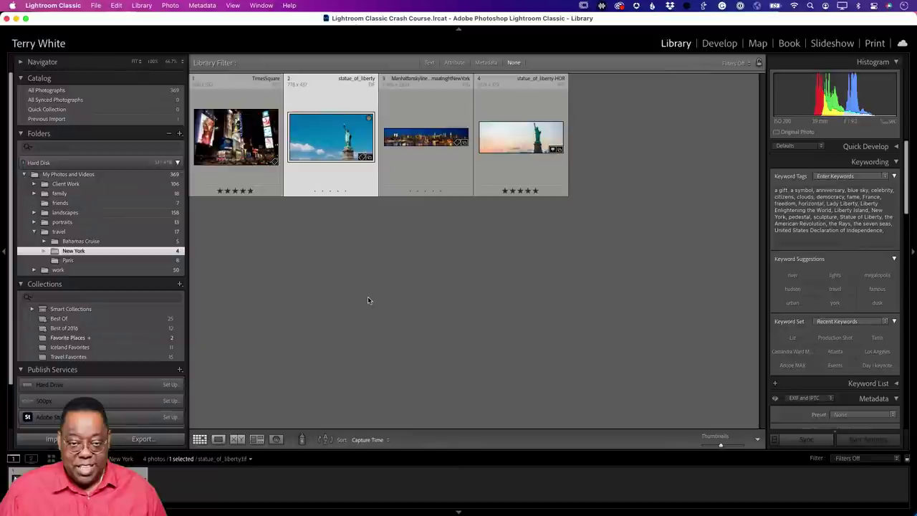
left_click(91, 340)
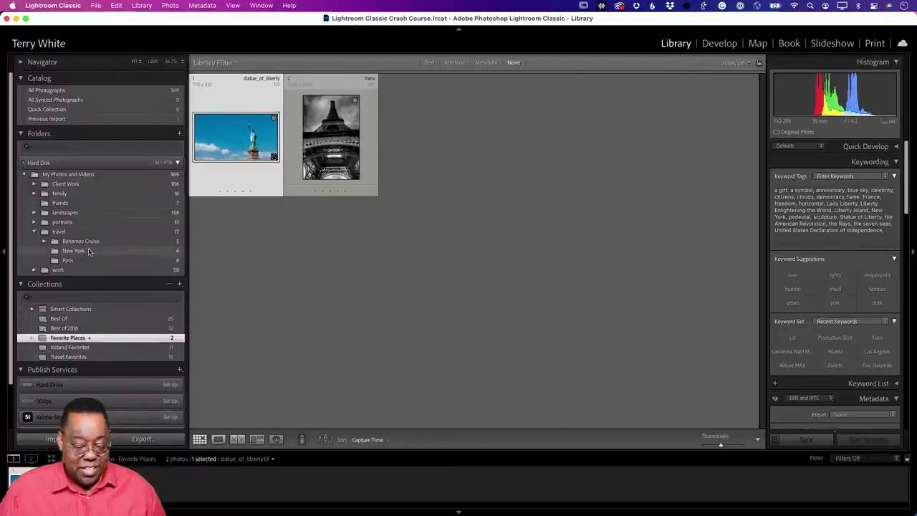
Add the second through fourth photos of the Bahamas Cruise folder to the Favorite Places target collection.
left_click(84, 242)
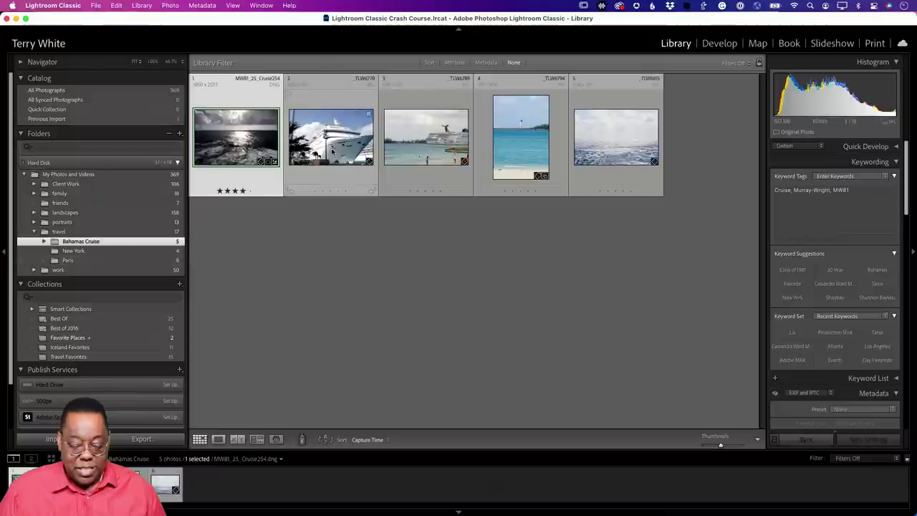
left_click(512, 139, "shift")
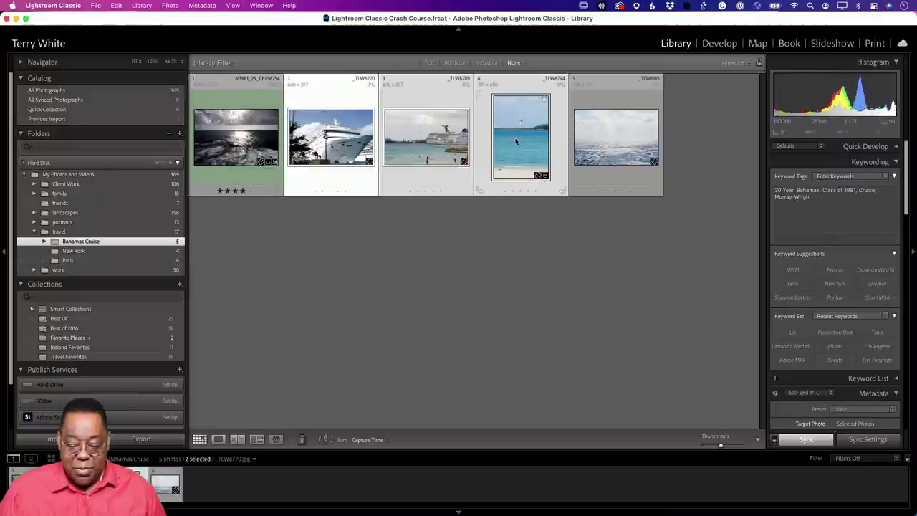
key("b")
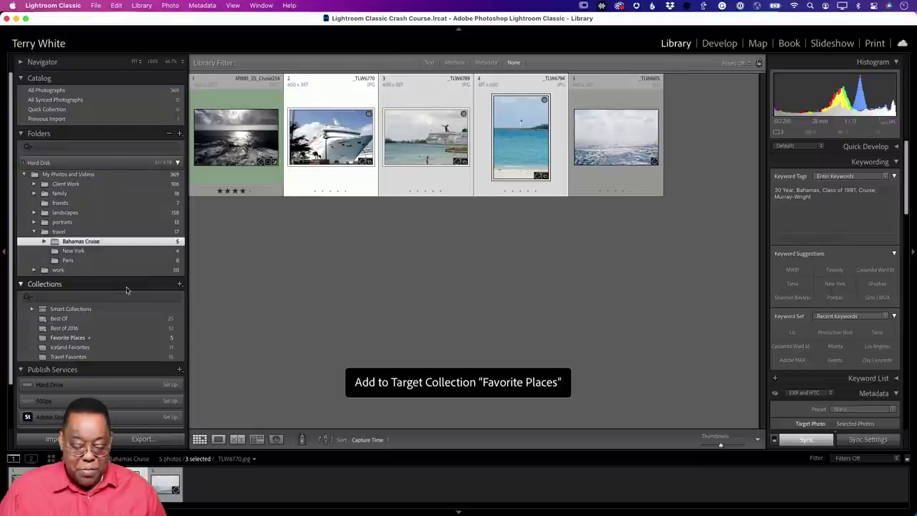
Add photos _TLW6738, _TLW6791, _TLW6887-Edit and _TLW6909 from the Page Arizona landscapes folder to the Favorite Places target collection and show it.
left_click(33, 213)
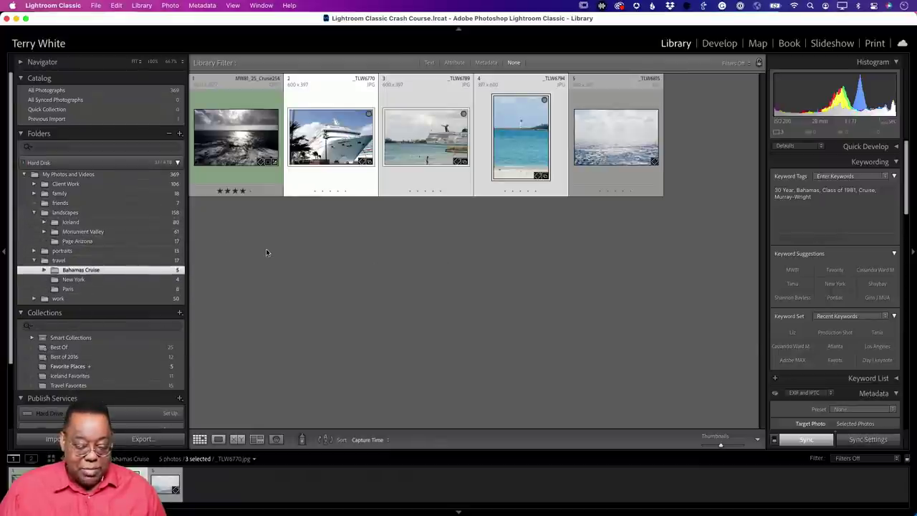
left_click(78, 241)
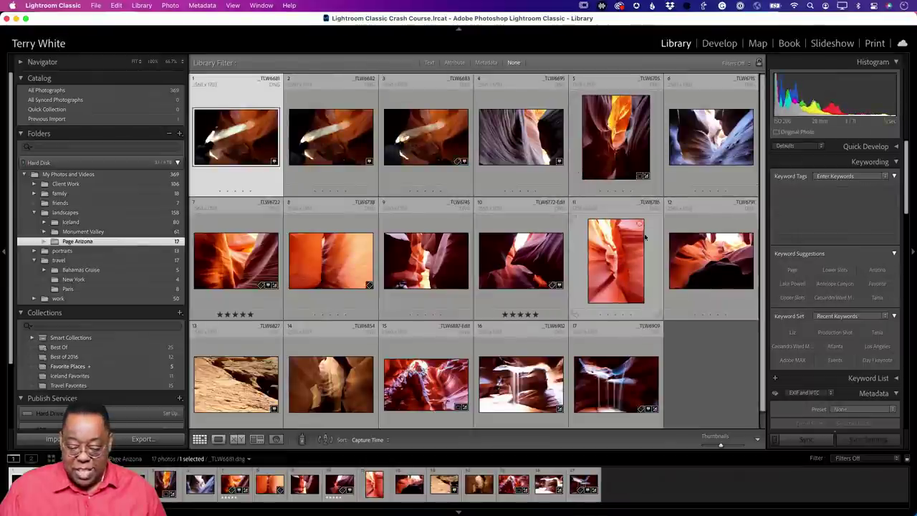
left_click(714, 269)
left_click(591, 367, "super")
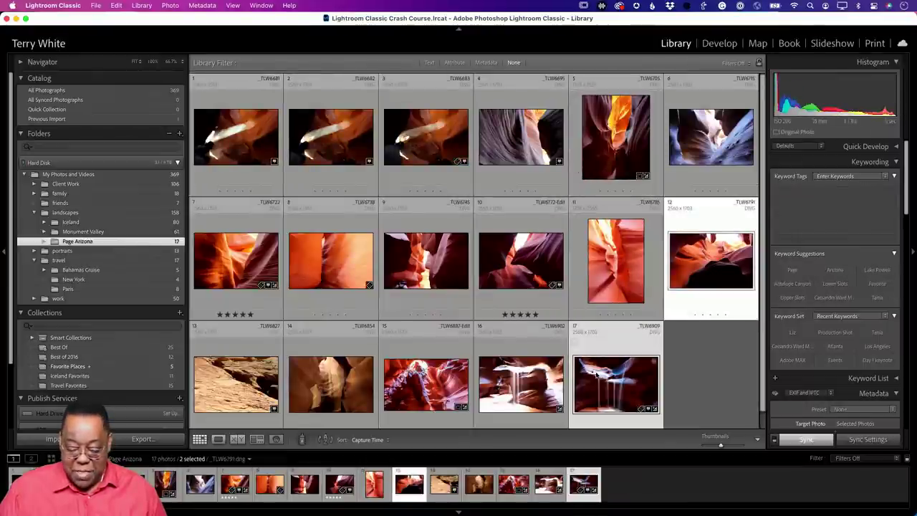
left_click(329, 272, "super")
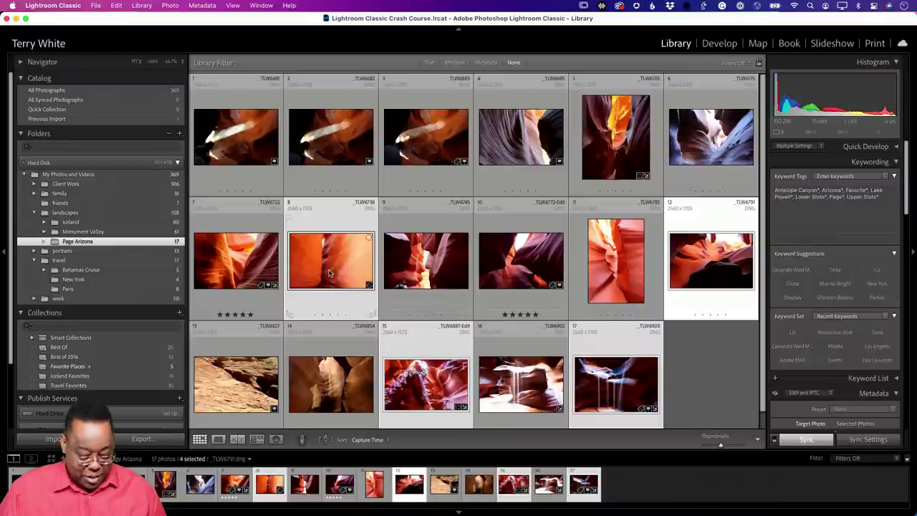
key("b")
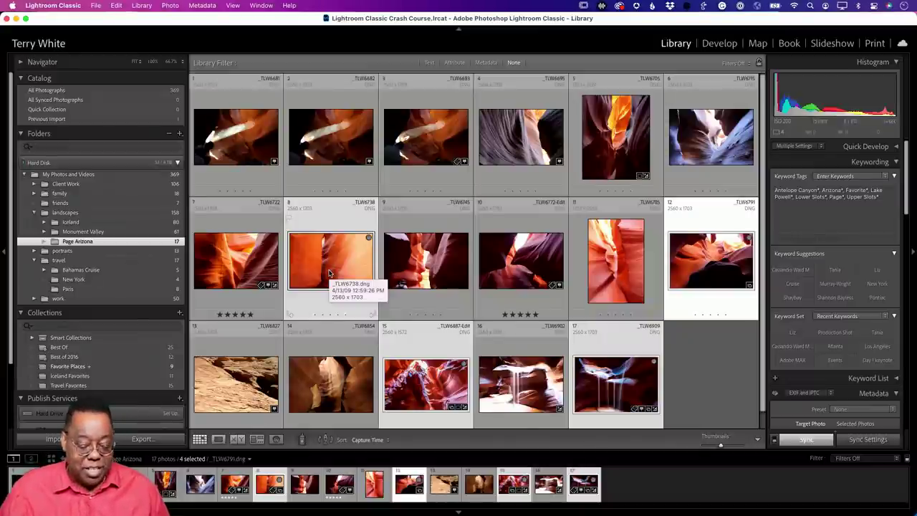
left_click(68, 366)
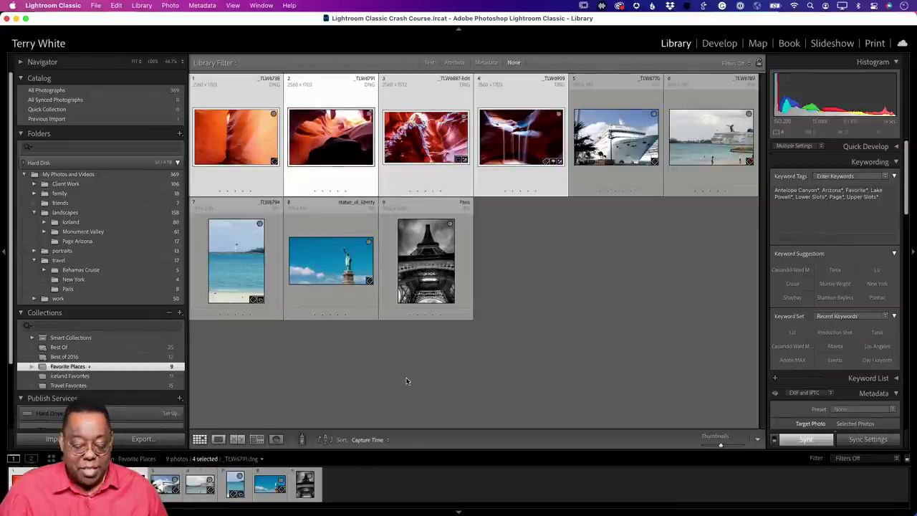
Make Iceland Favorites the target collection and compare its contents with those of Favorite Places.
left_click(125, 376)
right_click(126, 378)
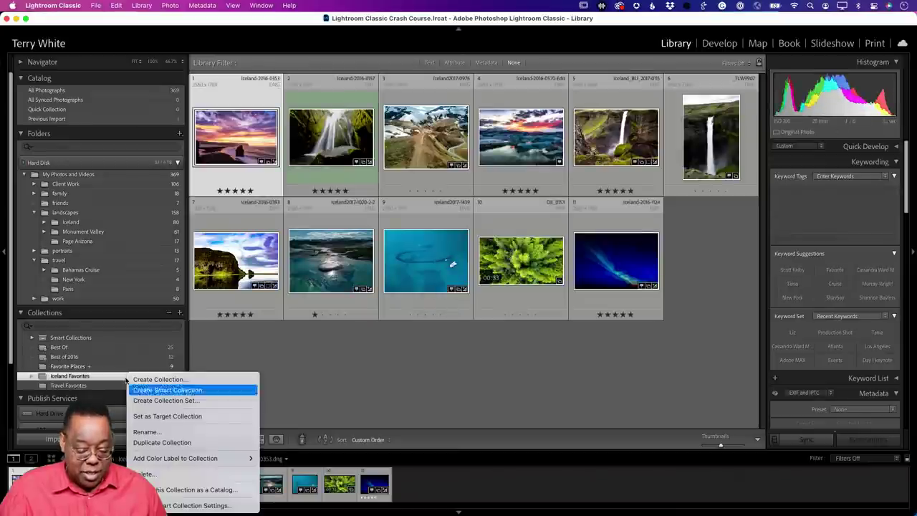
left_click(163, 417)
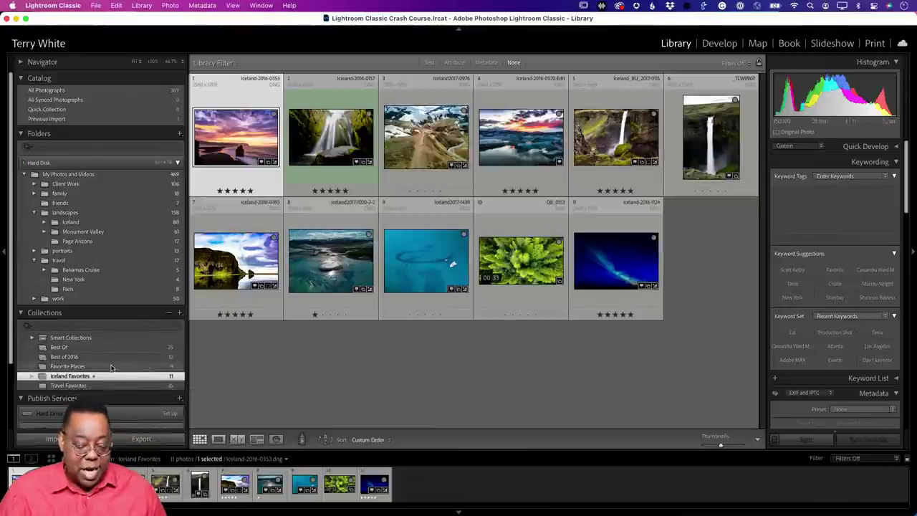
left_click(123, 366)
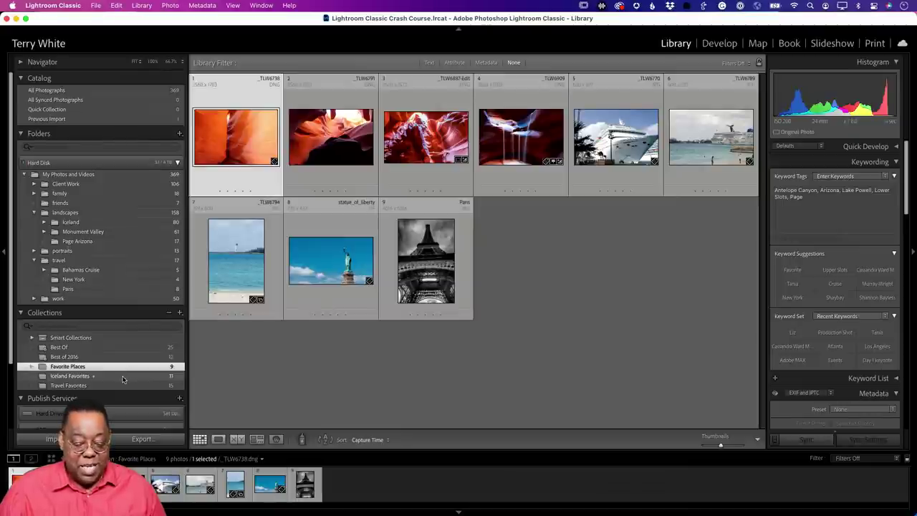
left_click(123, 377)
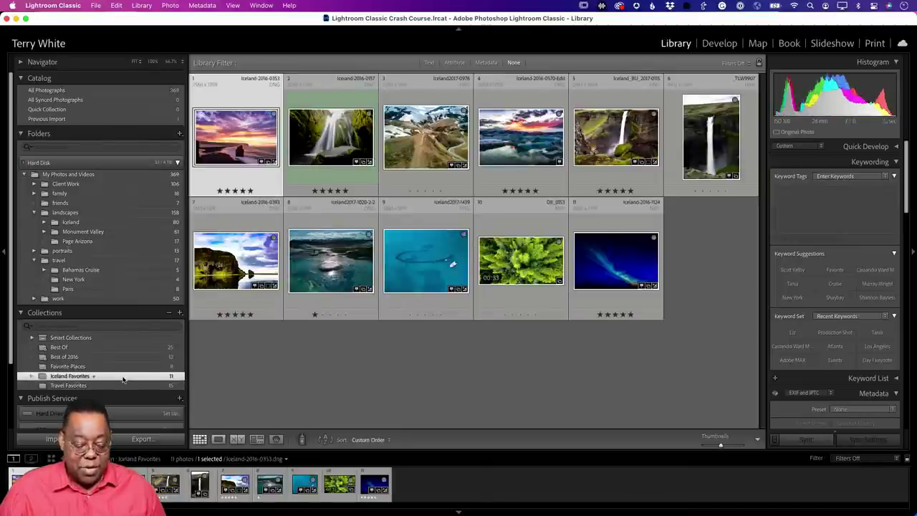
Add the upright beach photo _TLW6794 from Favorite Places to the Iceland Favorites target collection, view it there and remove it again.
left_click(125, 368)
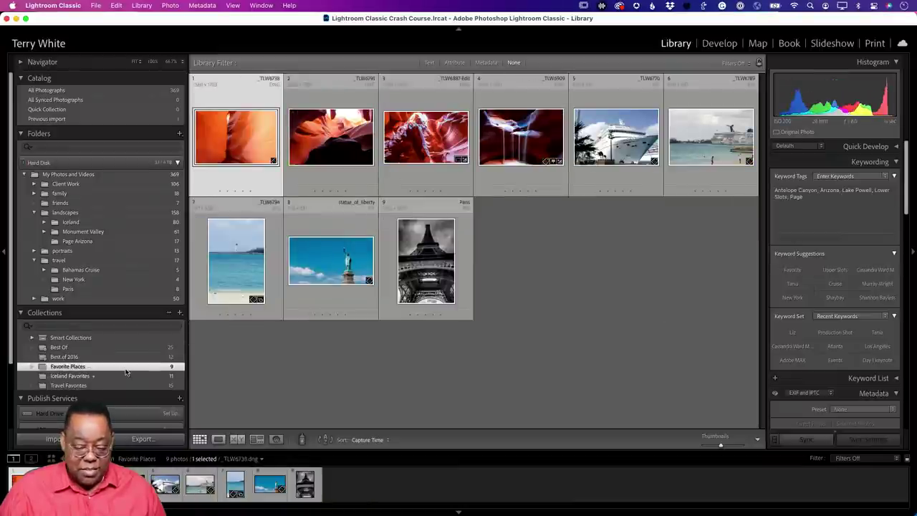
left_click(232, 275)
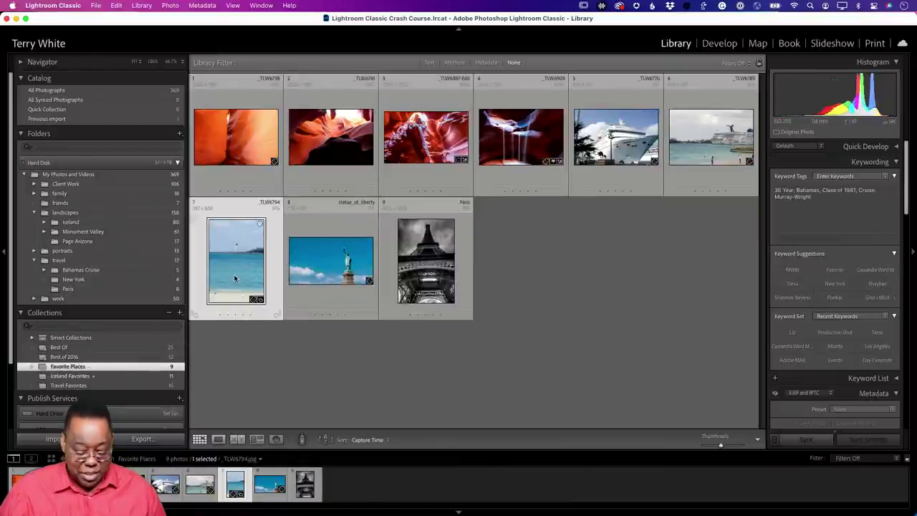
key("b")
left_click(86, 376)
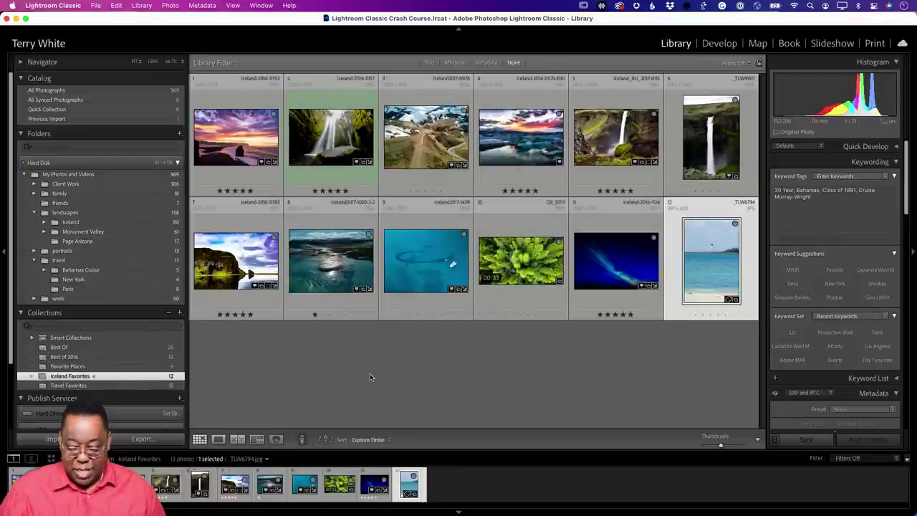
key("b")
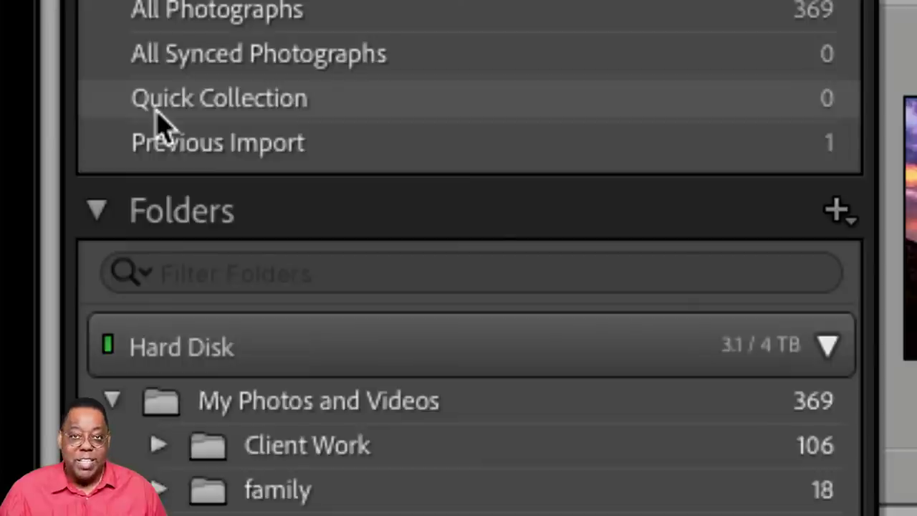
Show the Quick Collection in the catalog and make it the target collection.
scroll(157, 115, "down", 1)
scroll(157, 125, "up", 1)
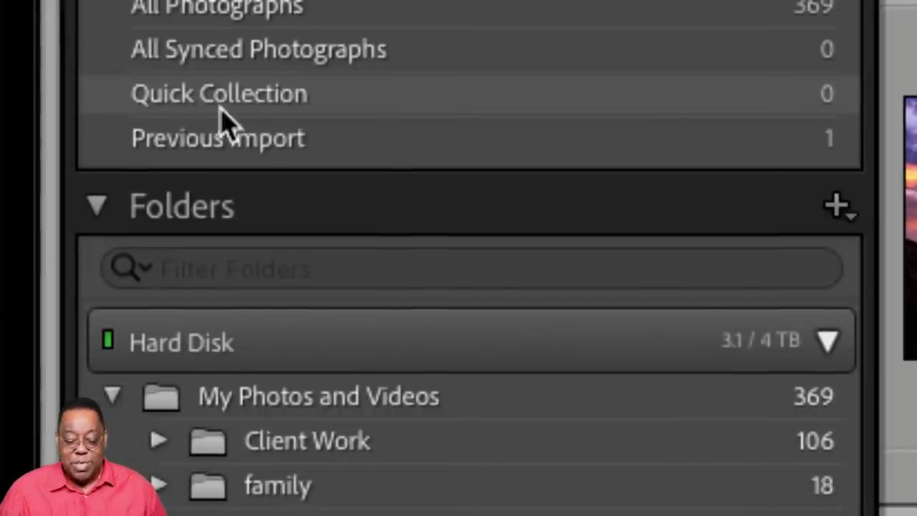
scroll(222, 123, "up", 1)
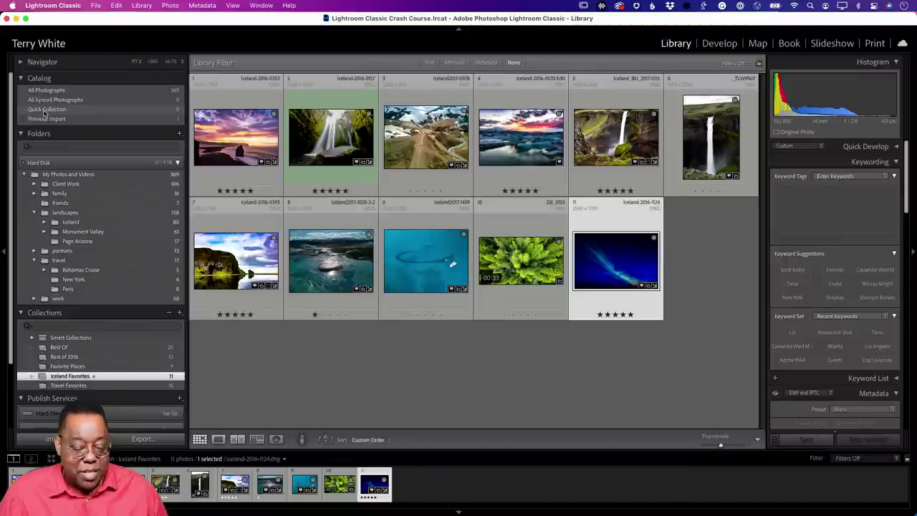
left_click(45, 110)
right_click(46, 110)
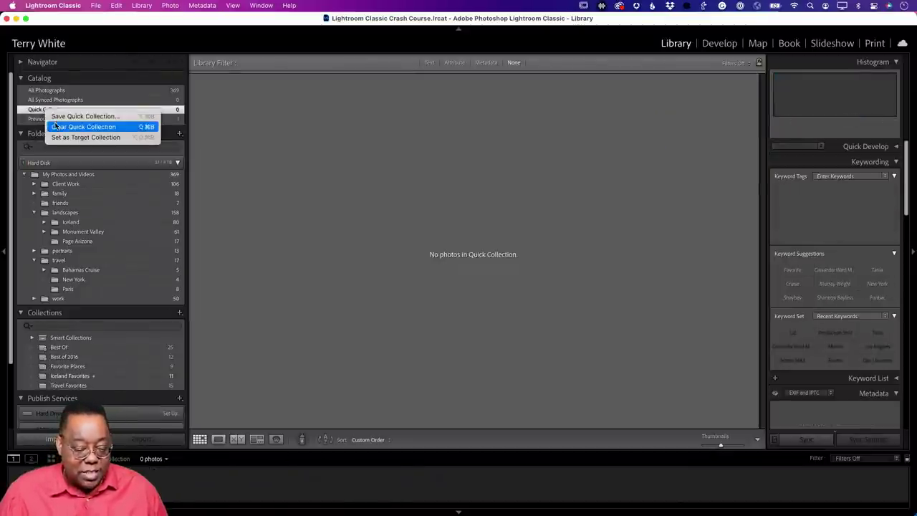
left_click(71, 137)
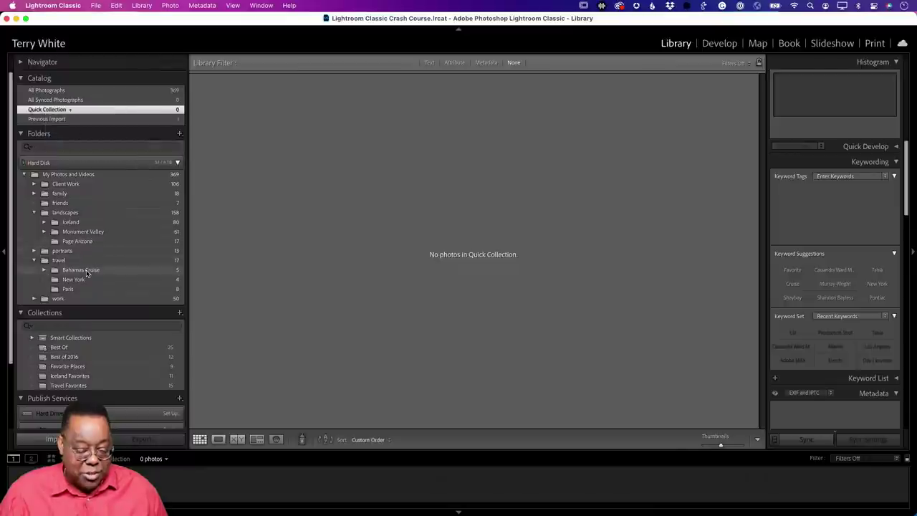
Add the first Bahamas Cruise photo, MW81_25_Cruise254, to the Quick Collection and show that collection.
left_click(86, 272)
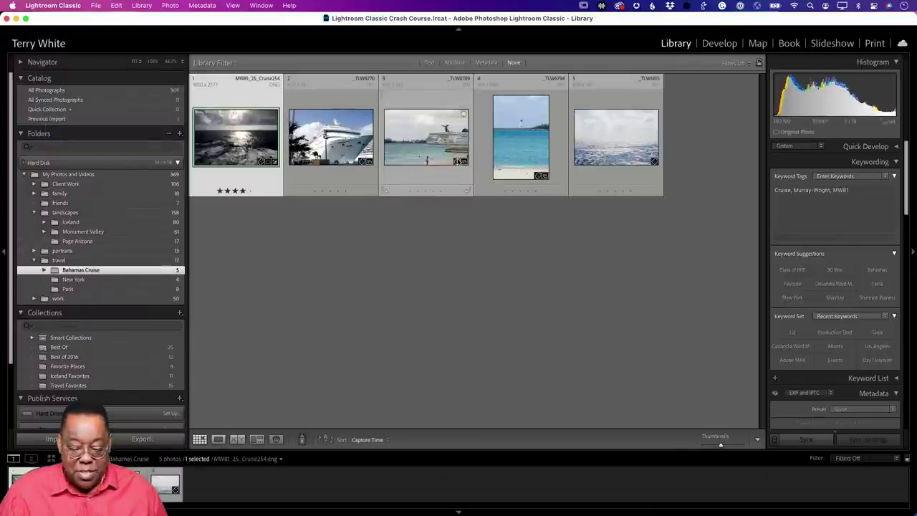
key("b")
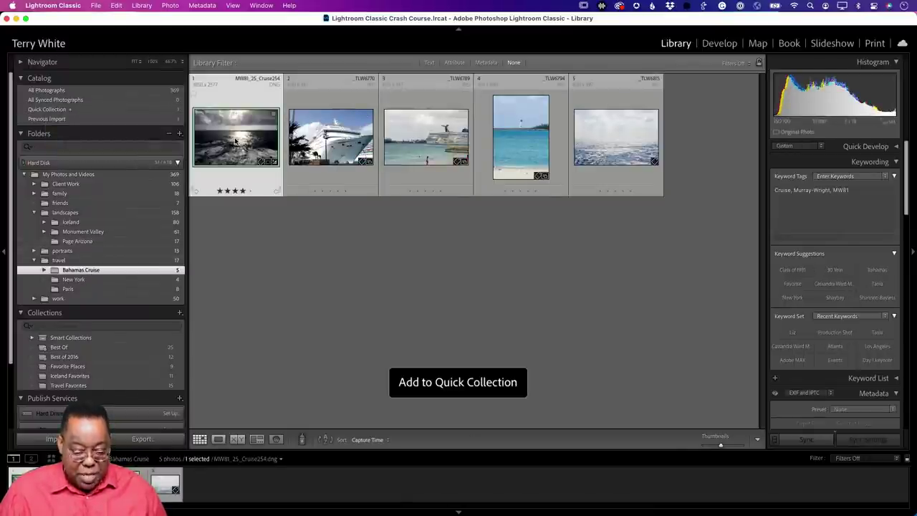
left_click(63, 110)
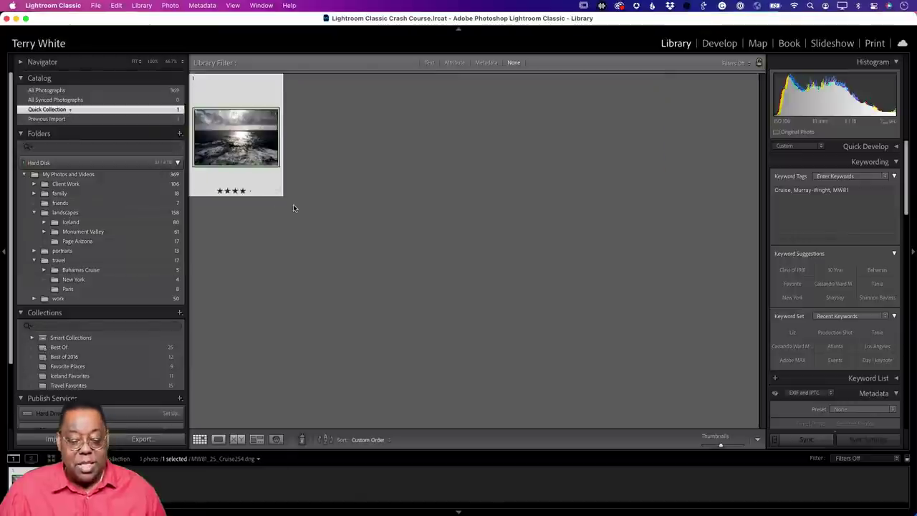